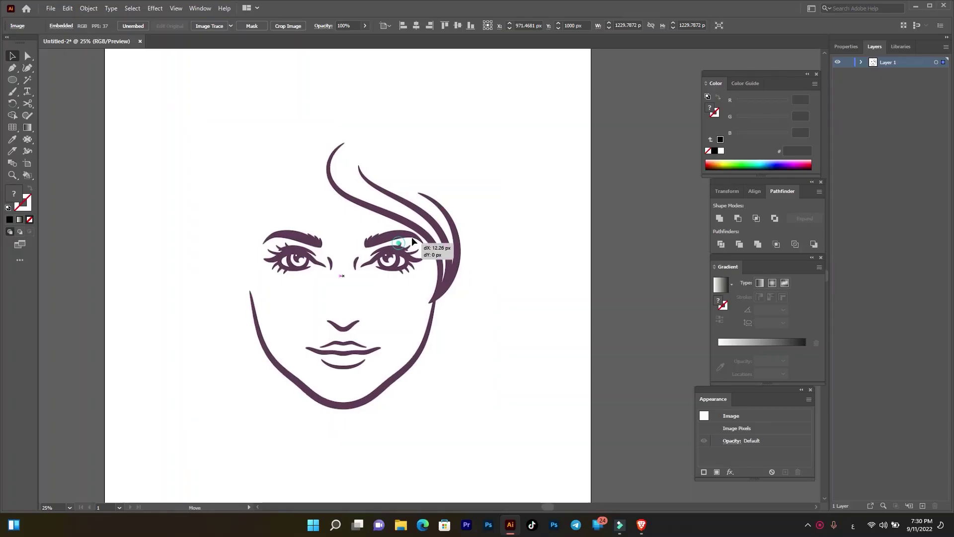
Step: Make the face image's Layer 1 a dimmed template and add a new Layer 2 for tracing
{"action": "double_click", "coordinate": [872, 64]}
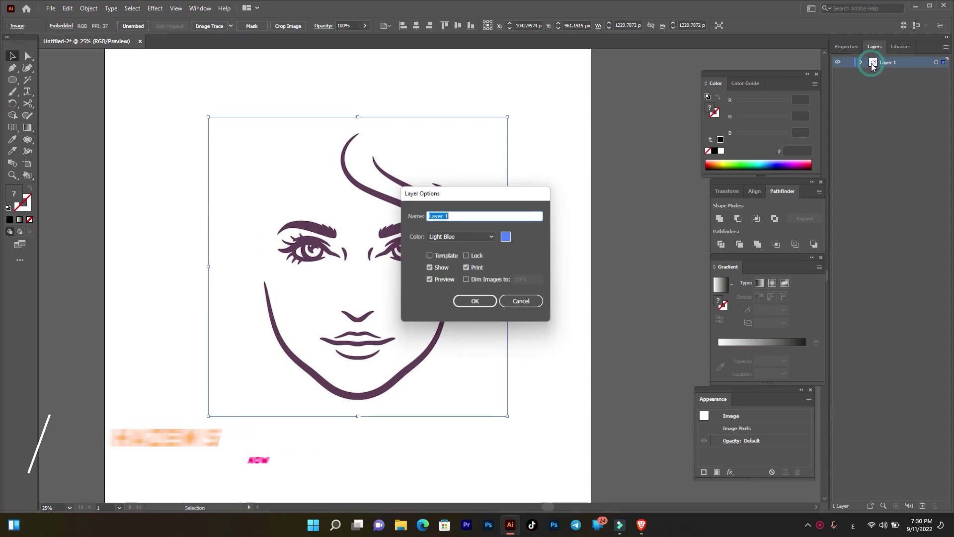
{"action": "left_click", "coordinate": [430, 256]}
{"action": "left_click", "coordinate": [477, 304]}
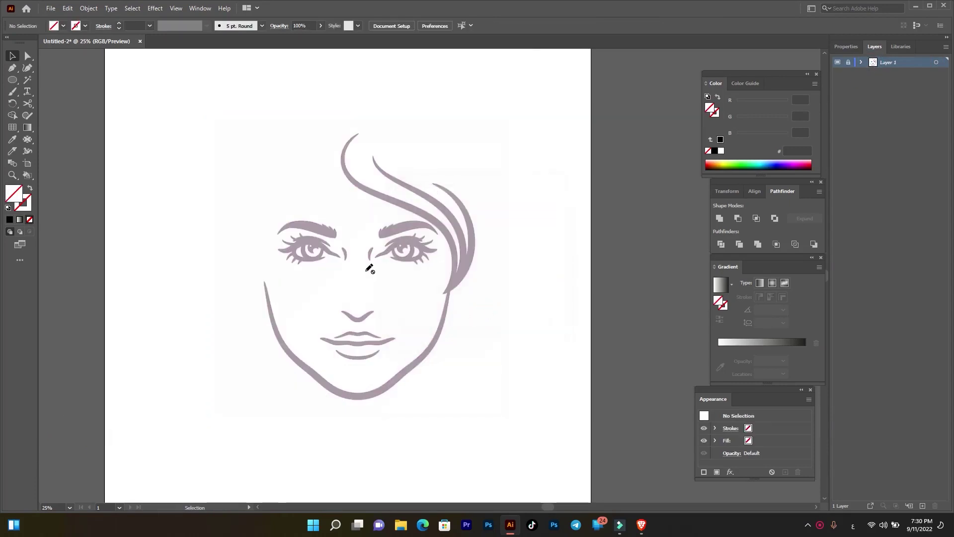
{"action": "left_click", "coordinate": [923, 506]}
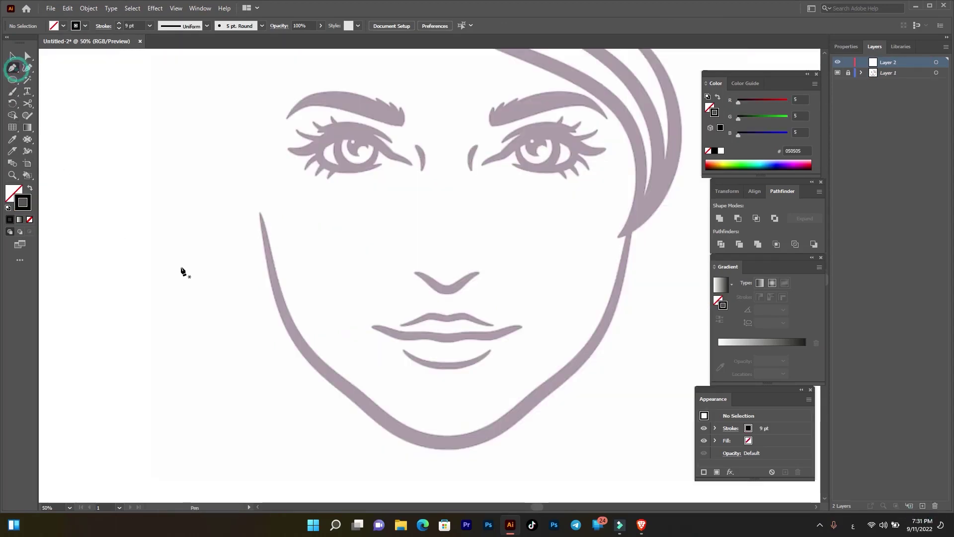
Step: Attempt the left jawline curve with Pen anchors, then undo the unsatisfactory points
{"action": "left_click", "coordinate": [260, 213]}
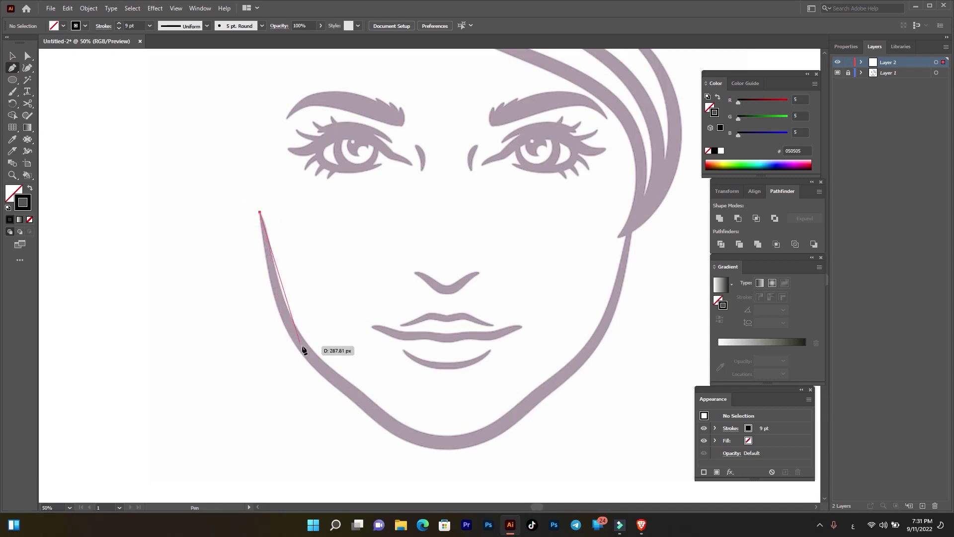
{"action": "left_click", "coordinate": [302, 347]}
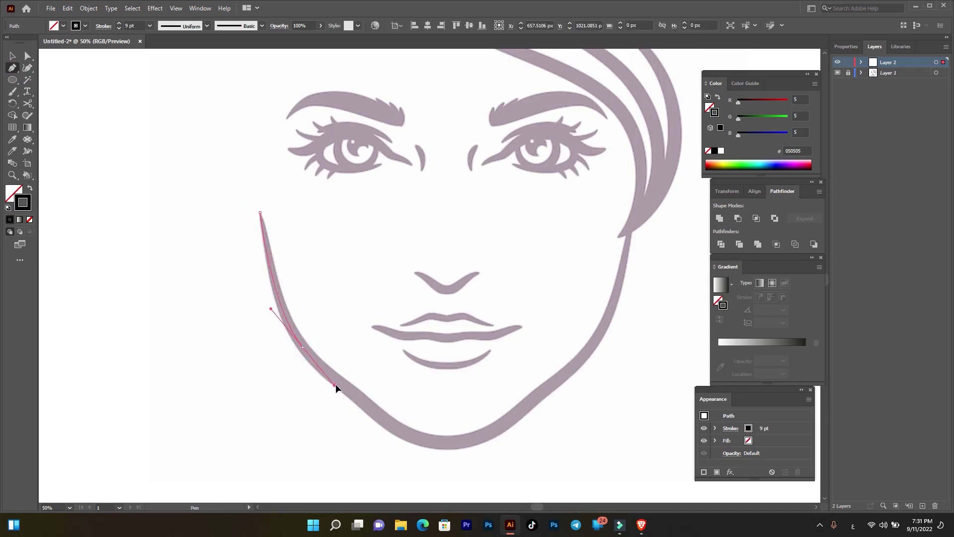
{"action": "key", "text": "ctrl+z"}
{"action": "left_click_drag", "start_coordinate": [272, 269], "coordinate": [281, 302]}
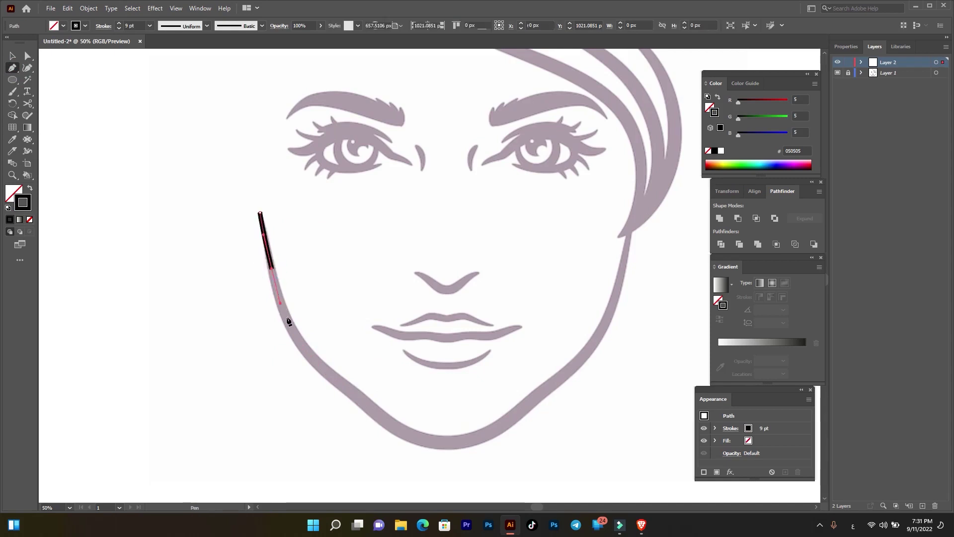
{"action": "left_click_drag", "start_coordinate": [311, 353], "coordinate": [334, 371]}
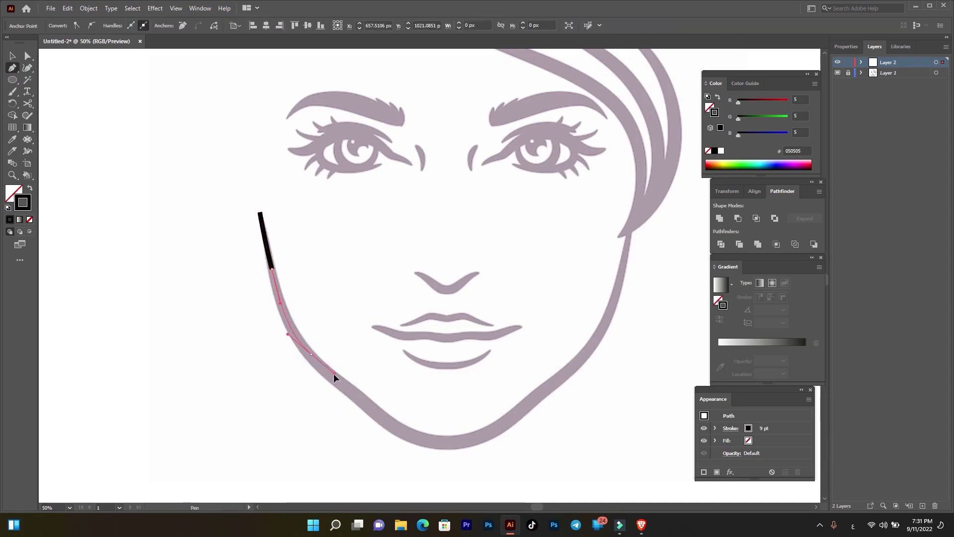
{"action": "mouse_move", "coordinate": [372, 411]}
{"action": "left_mouse_down"}
{"action": "mouse_move", "coordinate": [378, 422]}
{"action": "mouse_move", "coordinate": [353, 393]}
{"action": "left_mouse_up"}
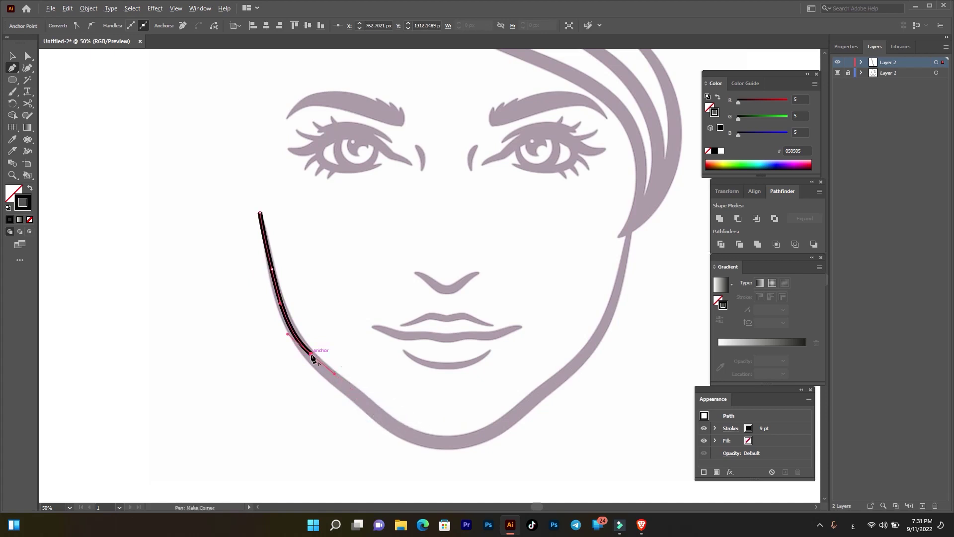
{"action": "left_click_drag", "start_coordinate": [314, 362], "coordinate": [366, 400]}
{"action": "left_click_drag", "start_coordinate": [431, 440], "coordinate": [466, 447]}
{"action": "key", "text": "ctrl+z"}
{"action": "key", "text": "ctrl+z"}
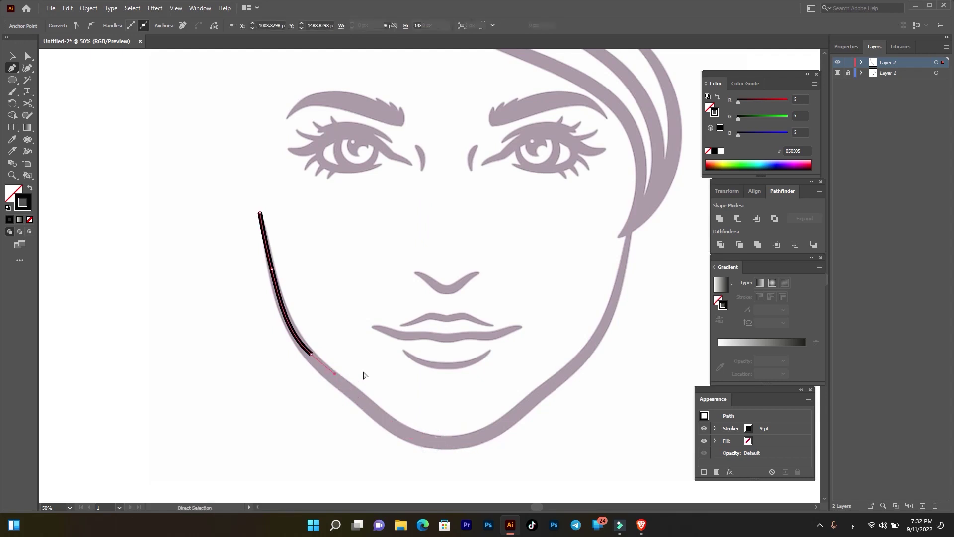
{"action": "key", "text": "ctrl+z"}
{"action": "key", "text": "ctrl+z"}
Step: Redraw the left jawline from cheek to chin as a smooth black stroke
{"action": "left_click_drag", "start_coordinate": [295, 335], "coordinate": [301, 339]}
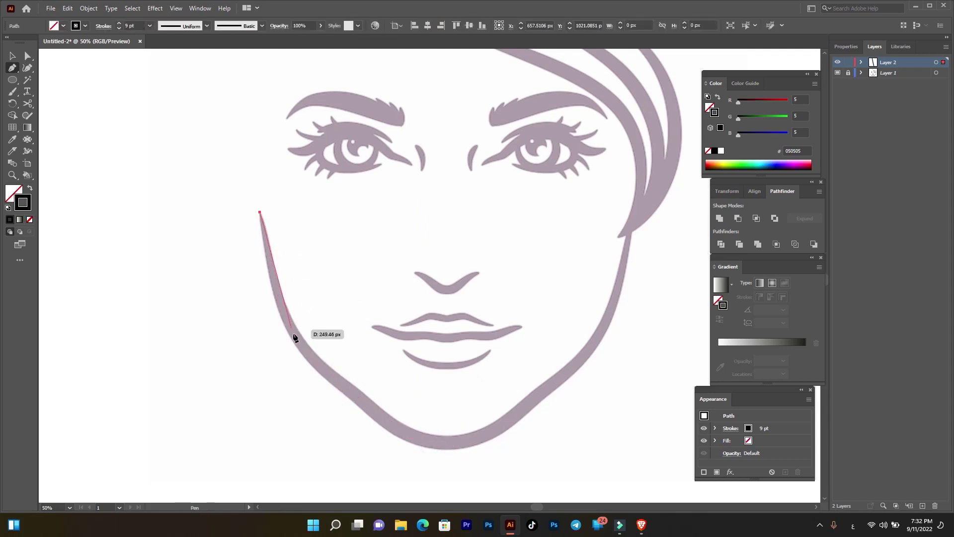
{"action": "left_click_drag", "start_coordinate": [318, 372], "coordinate": [326, 376]}
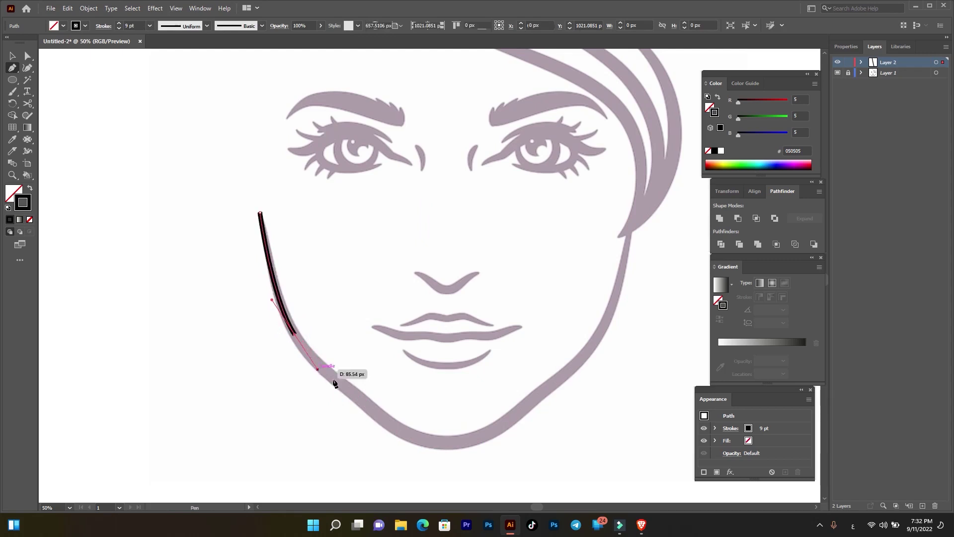
{"action": "left_click_drag", "start_coordinate": [361, 410], "coordinate": [361, 408]}
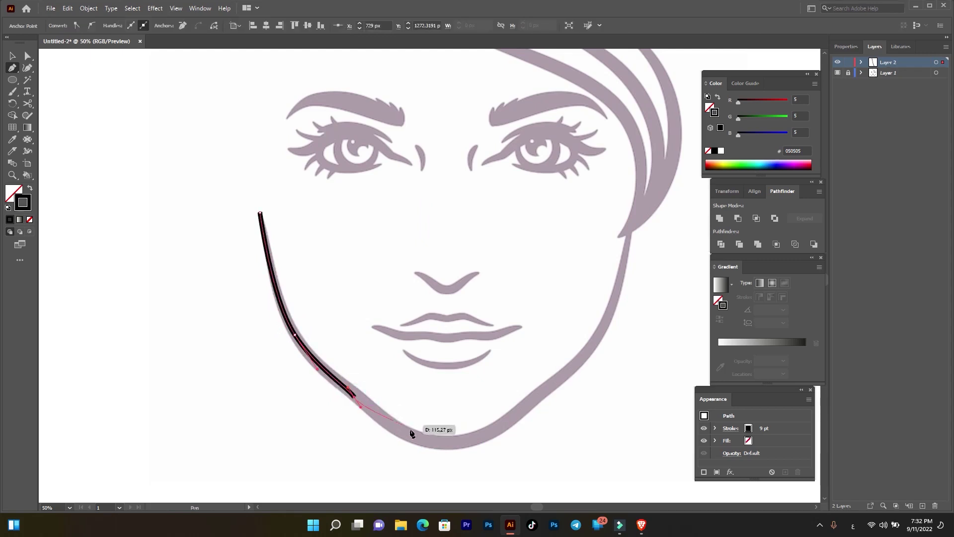
{"action": "left_click_drag", "start_coordinate": [447, 445], "coordinate": [479, 445]}
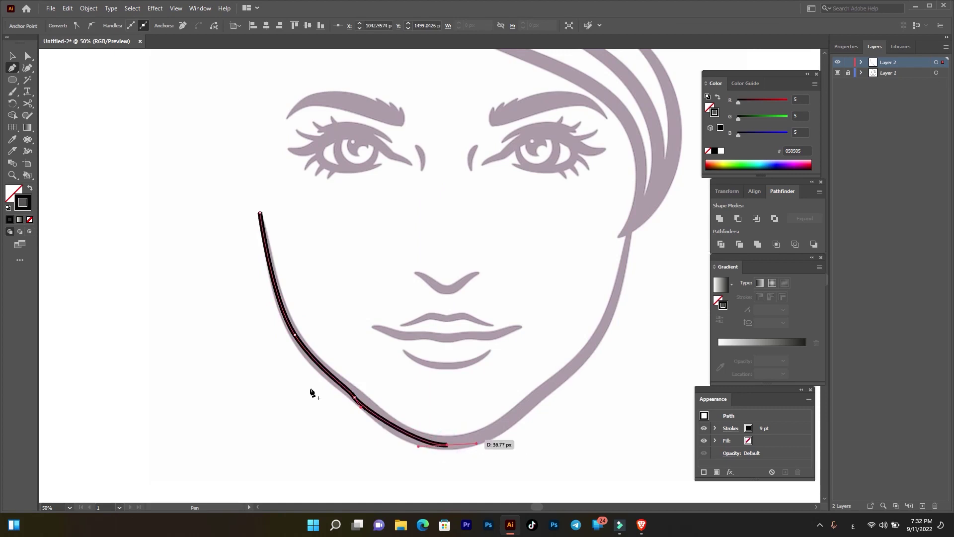
{"action": "left_click", "coordinate": [13, 56]}
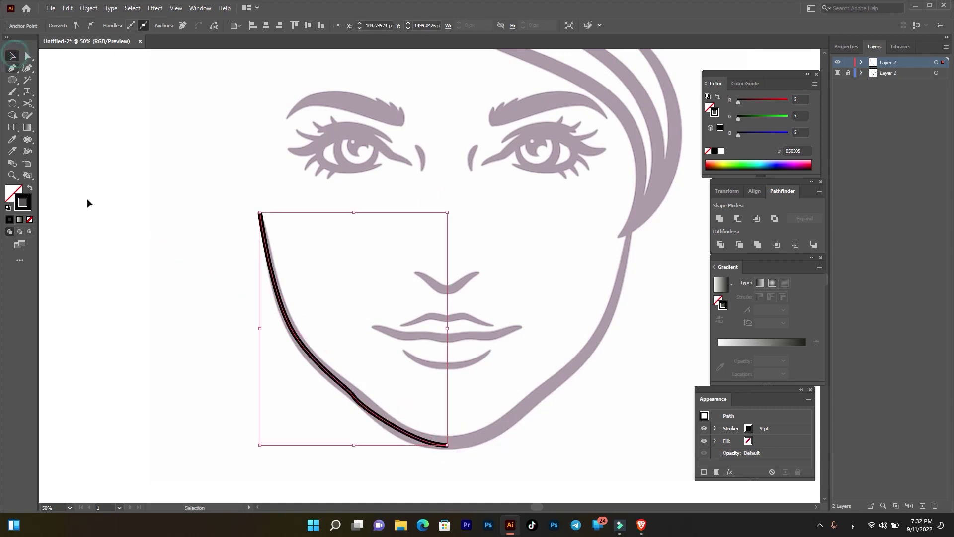
{"action": "left_click", "coordinate": [173, 319]}
{"action": "left_click", "coordinate": [27, 58]}
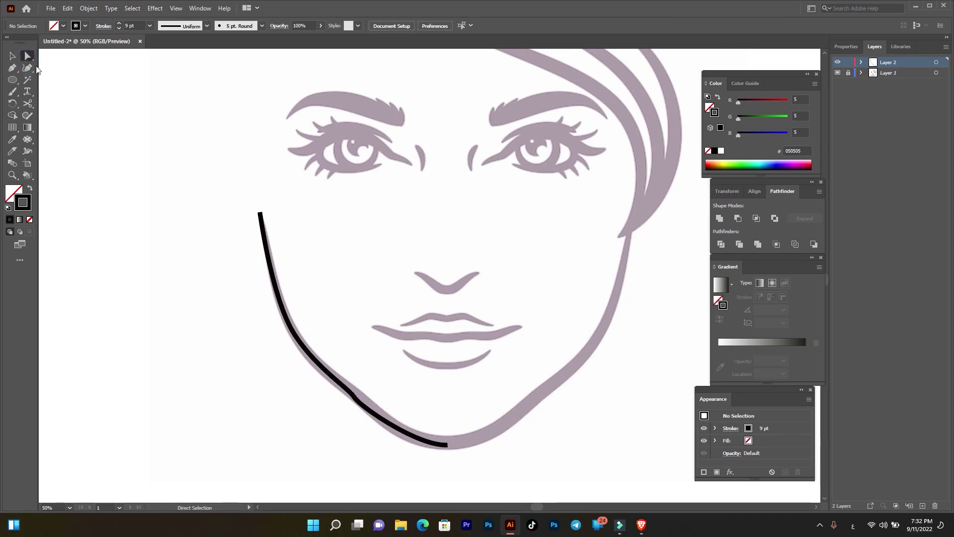
Step: Move the kinked jaw anchor and adjust its handle so the left jawline curve is smooth
{"action": "left_click", "coordinate": [359, 404]}
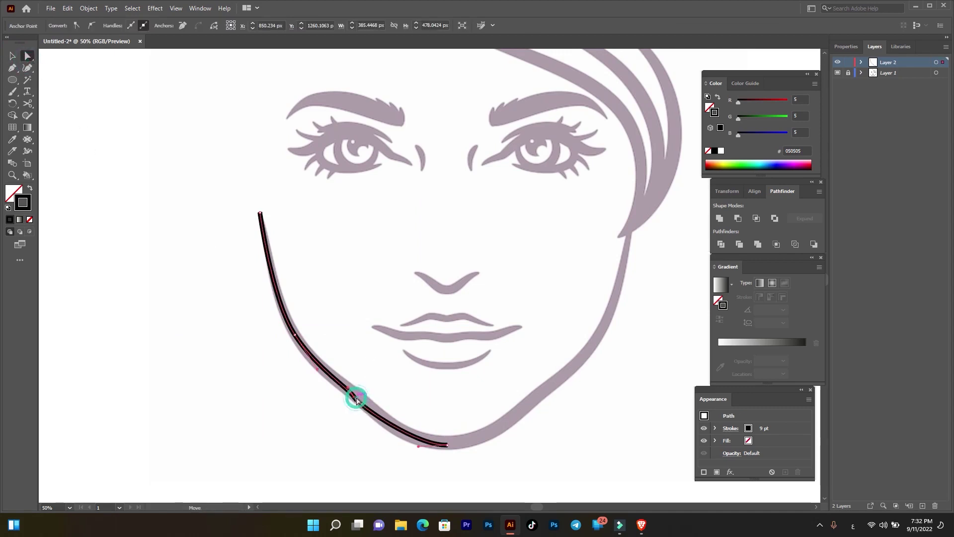
{"action": "left_click_drag", "start_coordinate": [358, 398], "coordinate": [356, 399]}
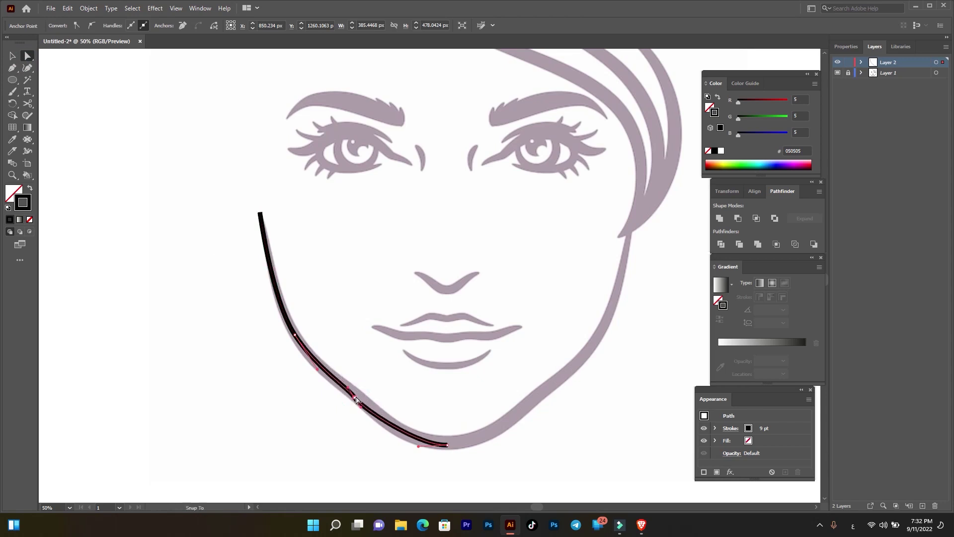
{"action": "scroll", "coordinate": [356, 399], "scroll_direction": "up", "scroll_amount": 4}
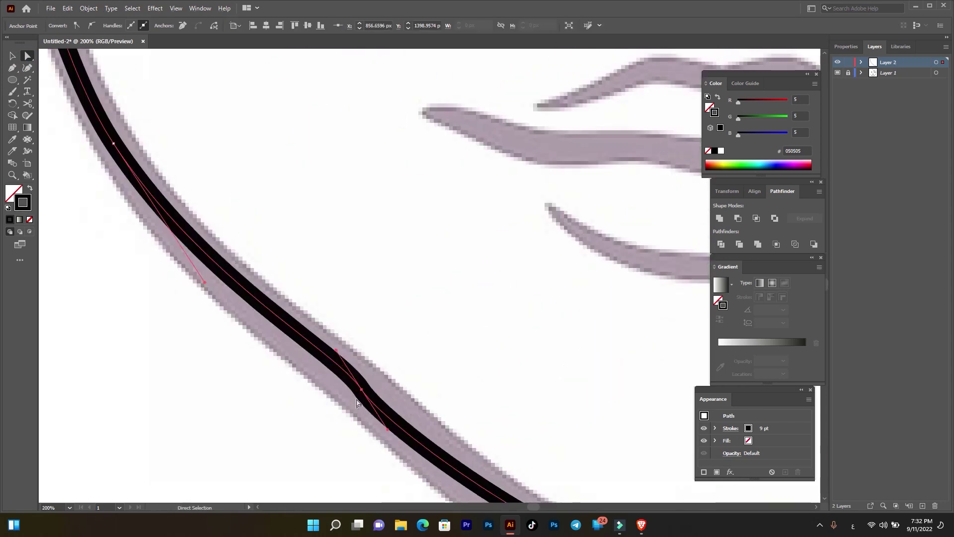
{"action": "left_click_drag", "start_coordinate": [336, 352], "coordinate": [321, 360]}
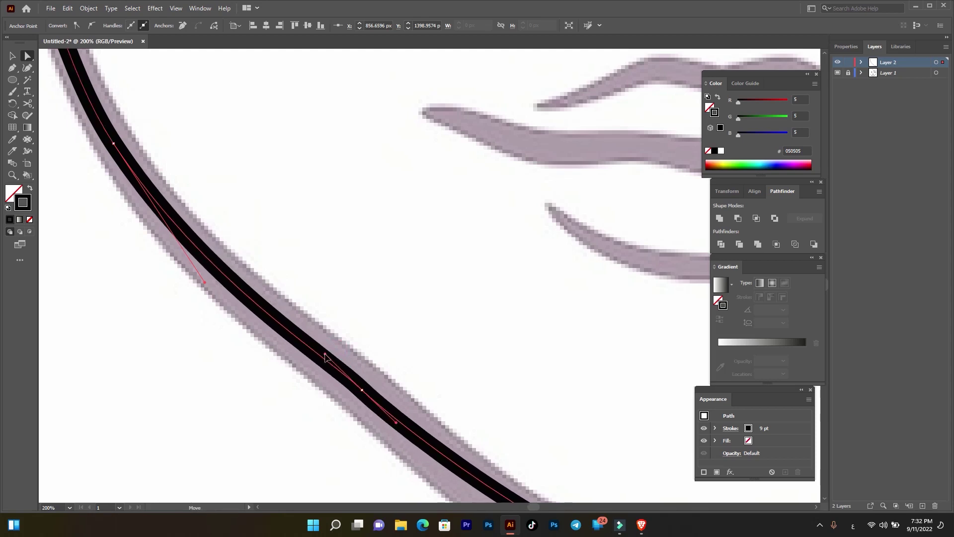
{"action": "key", "text": "ctrl+shift+a"}
{"action": "scroll", "coordinate": [323, 359], "scroll_direction": "down", "scroll_amount": 3}
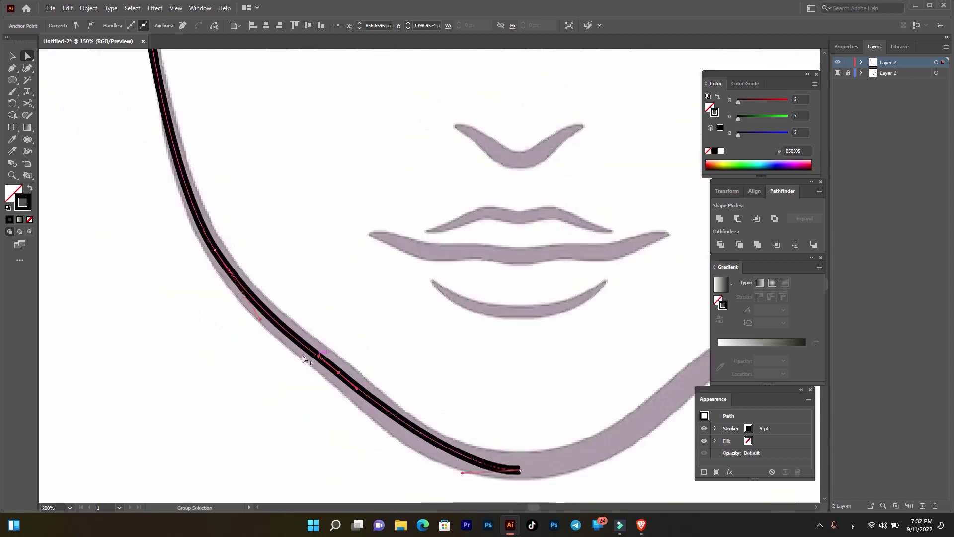
{"action": "scroll", "coordinate": [200, 312], "scroll_direction": "down", "scroll_amount": 2}
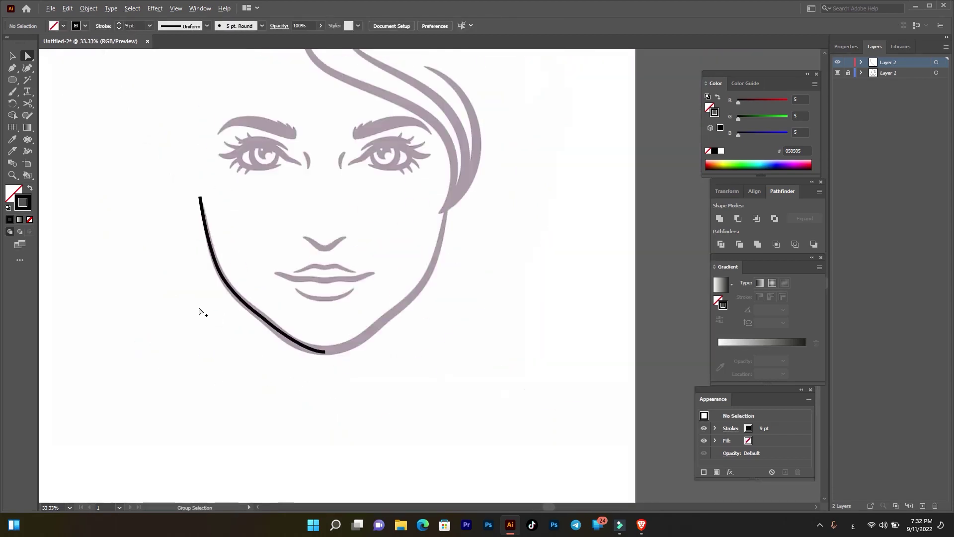
{"action": "scroll", "coordinate": [199, 312], "scroll_direction": "down", "scroll_amount": 1}
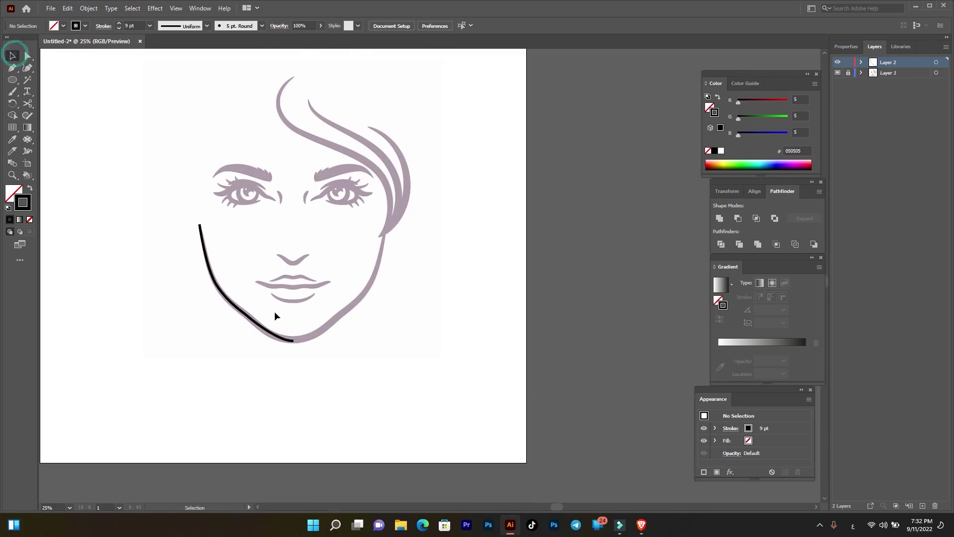
{"action": "left_click", "coordinate": [255, 325]}
Step: Reflect a vertical copy of the jawline and move it to the face's right side
{"action": "right_click", "coordinate": [255, 326]}
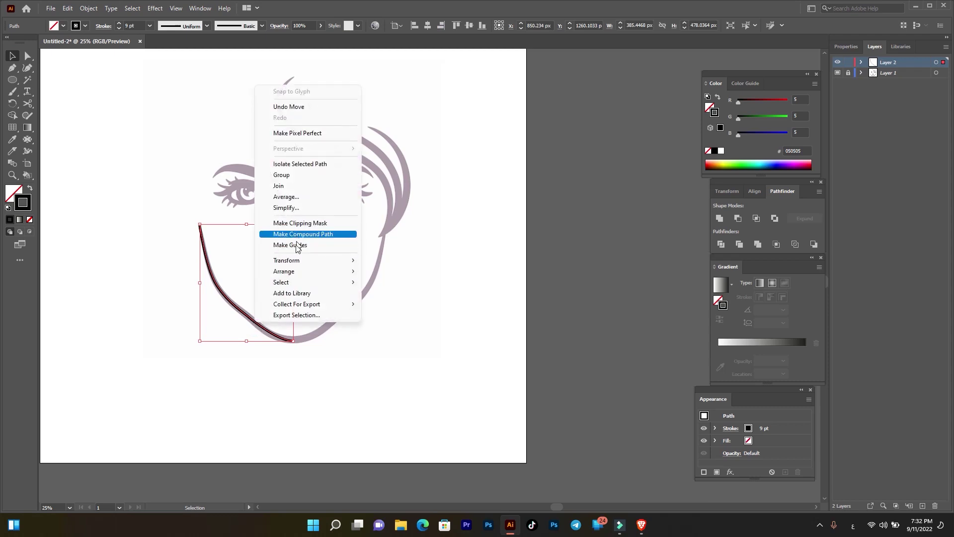
{"action": "mouse_move", "coordinate": [286, 260]}
{"action": "left_click", "coordinate": [411, 298]}
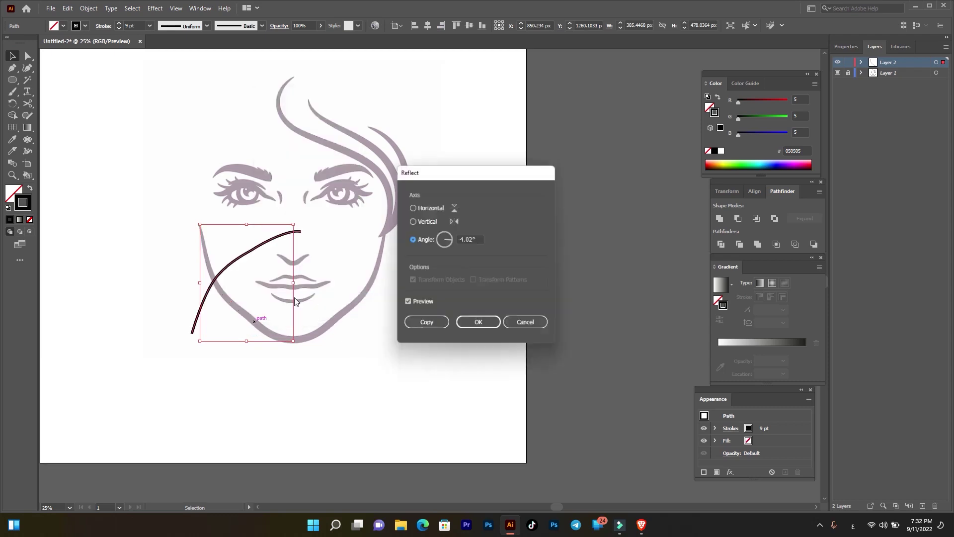
{"action": "left_click", "coordinate": [426, 221]}
{"action": "left_click", "coordinate": [426, 325]}
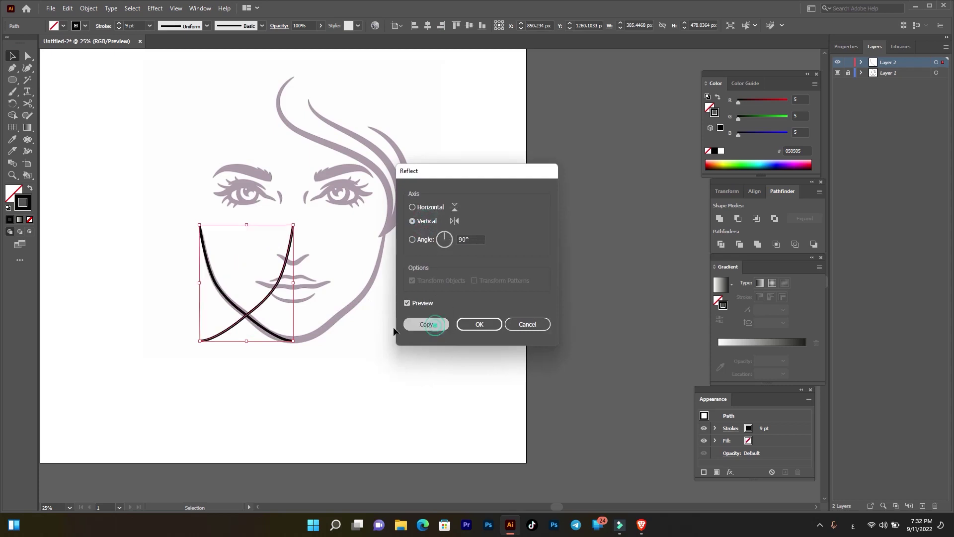
{"action": "left_click_drag", "start_coordinate": [268, 297], "coordinate": [361, 298]}
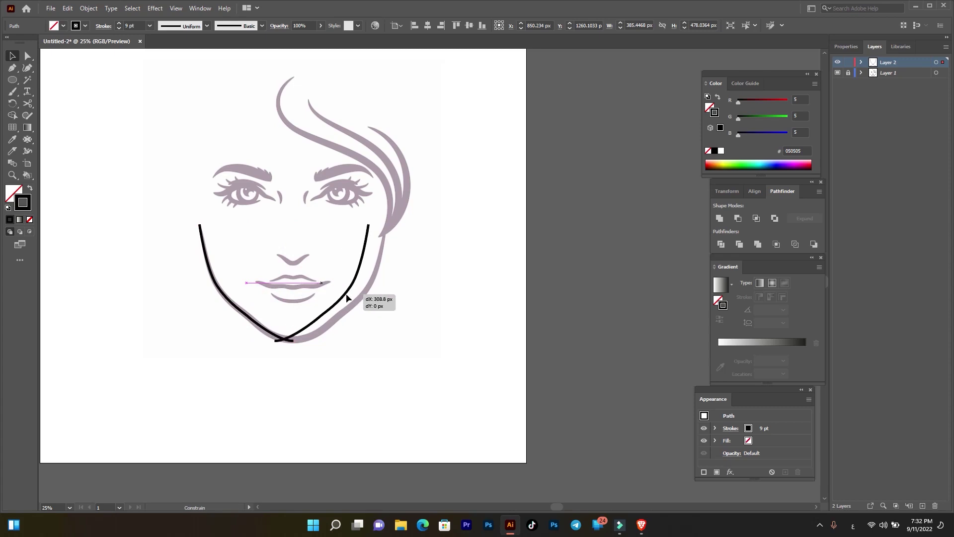
{"action": "scroll", "coordinate": [301, 350], "scroll_direction": "up", "scroll_amount": 3}
Step: Join the two jaw halves into a single path at the chin
{"action": "left_click_drag", "start_coordinate": [304, 367], "coordinate": [274, 328]}
{"action": "right_click", "coordinate": [274, 328]}
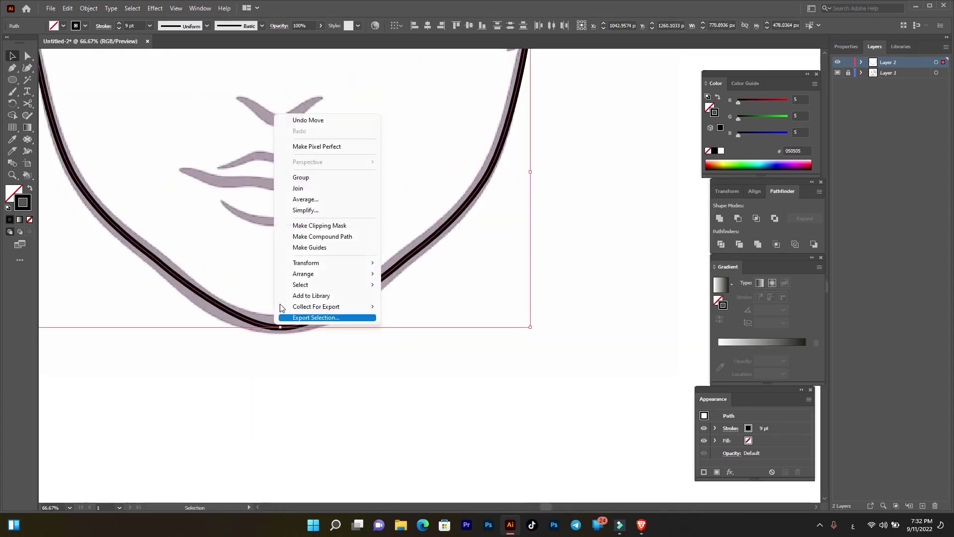
{"action": "left_click", "coordinate": [298, 188]}
{"action": "left_click", "coordinate": [334, 362]}
{"action": "left_click", "coordinate": [304, 323]}
{"action": "scroll", "coordinate": [318, 331], "scroll_direction": "down", "scroll_amount": 3}
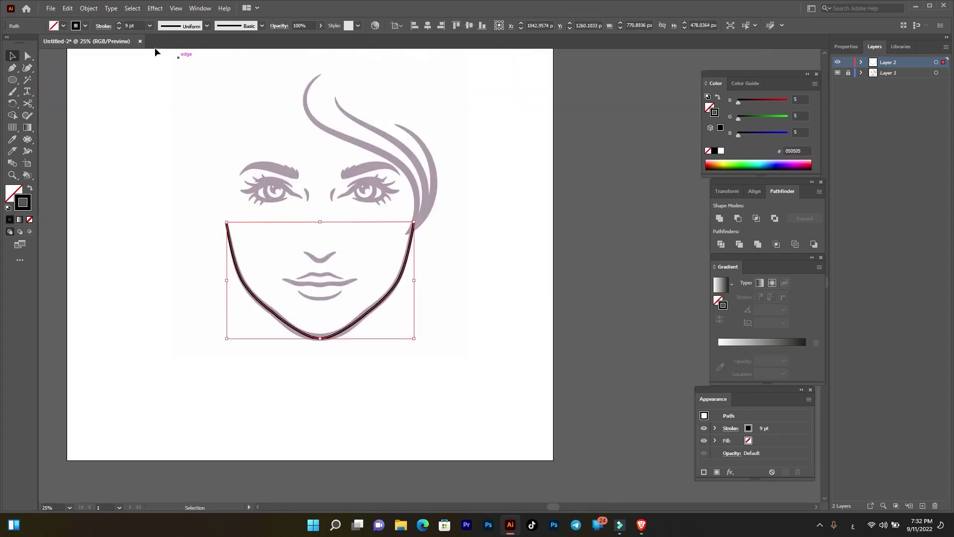
Step: Give the jaw stroke a tapered width profile
{"action": "left_click", "coordinate": [103, 26]}
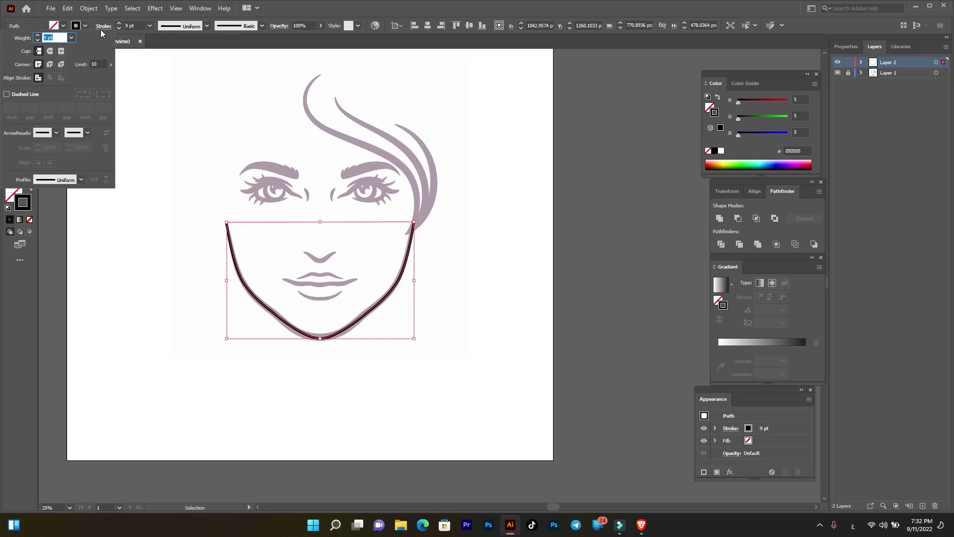
{"action": "left_click", "coordinate": [197, 26]}
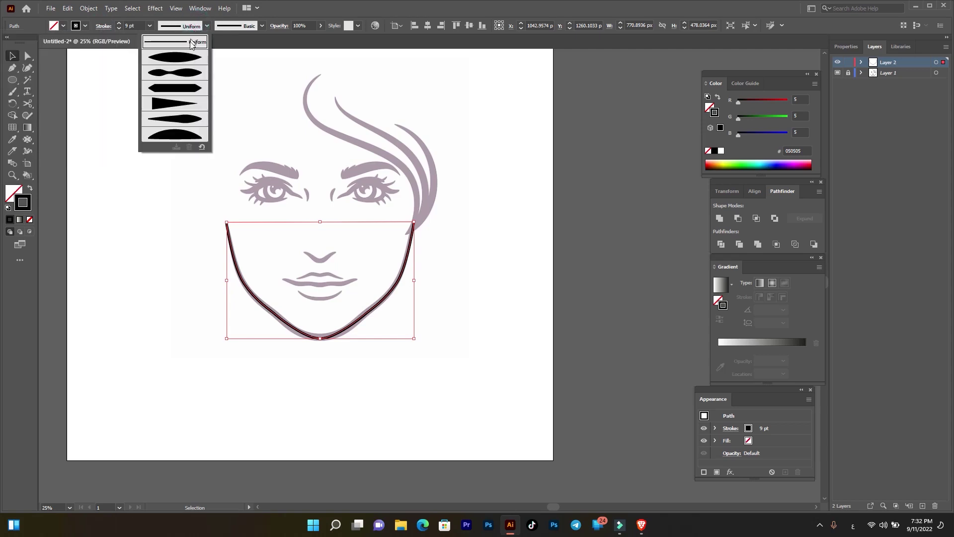
{"action": "left_click", "coordinate": [188, 57]}
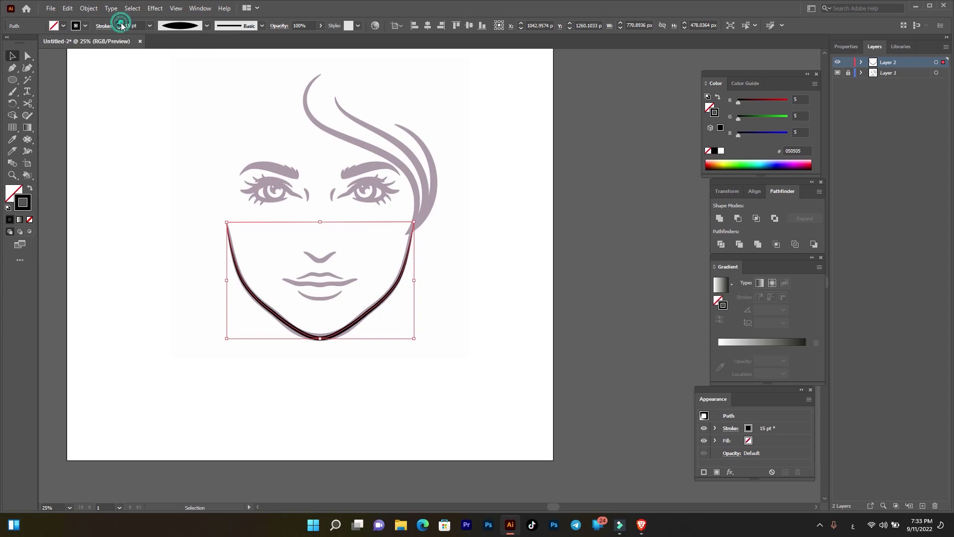
{"action": "left_click", "coordinate": [119, 24]}
{"action": "left_click", "coordinate": [138, 181]}
{"action": "scroll", "coordinate": [224, 323], "scroll_direction": "up", "scroll_amount": 2}
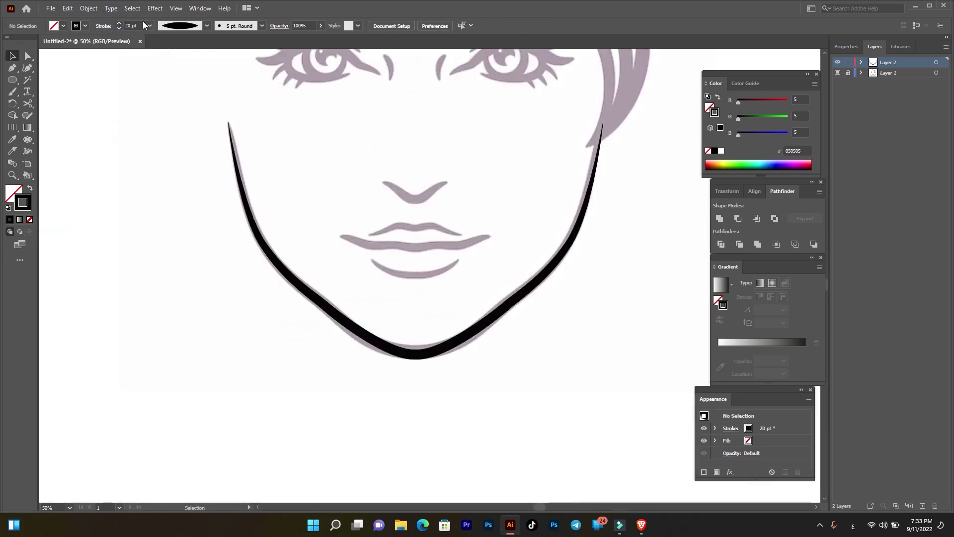
Step: Increase the jaw line's stroke weight to 22 pt
{"action": "left_click", "coordinate": [261, 247]}
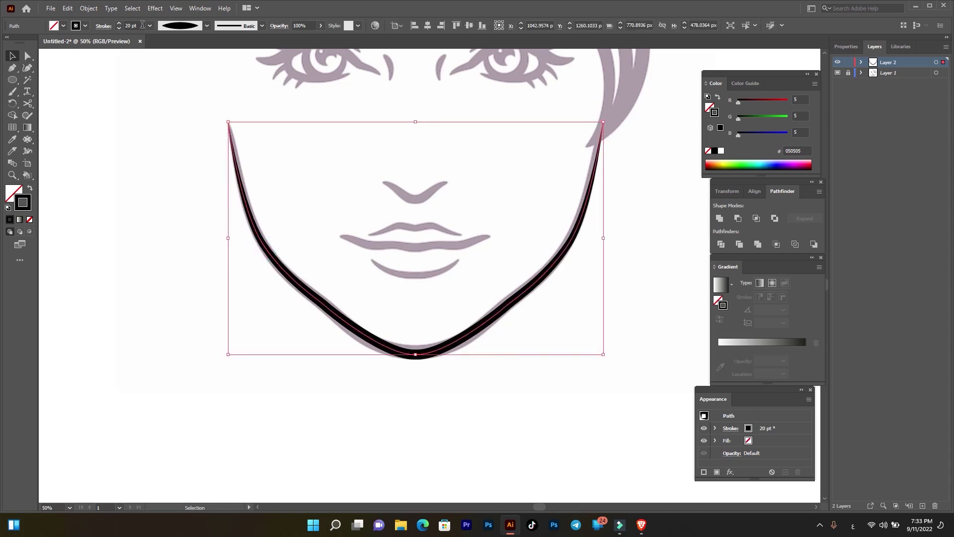
{"action": "left_click", "coordinate": [120, 23]}
{"action": "left_click", "coordinate": [119, 23]}
{"action": "left_click", "coordinate": [130, 145]}
{"action": "scroll", "coordinate": [121, 241], "scroll_direction": "down", "scroll_amount": 1}
{"action": "scroll", "coordinate": [194, 270], "scroll_direction": "up", "scroll_amount": 1}
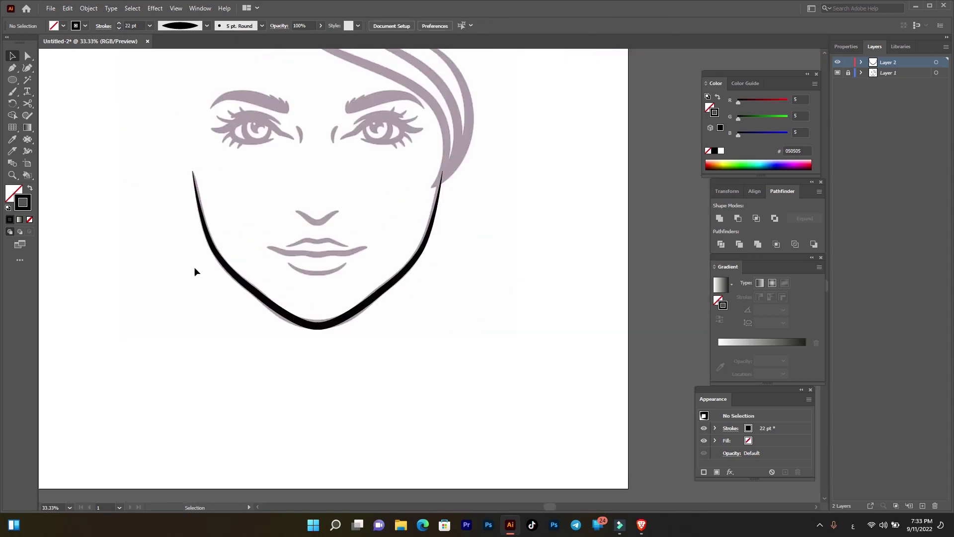
{"action": "left_click", "coordinate": [13, 68]}
{"action": "scroll", "coordinate": [313, 304], "scroll_direction": "up", "scroll_amount": 1}
{"action": "scroll", "coordinate": [313, 303], "scroll_direction": "up", "scroll_amount": 1}
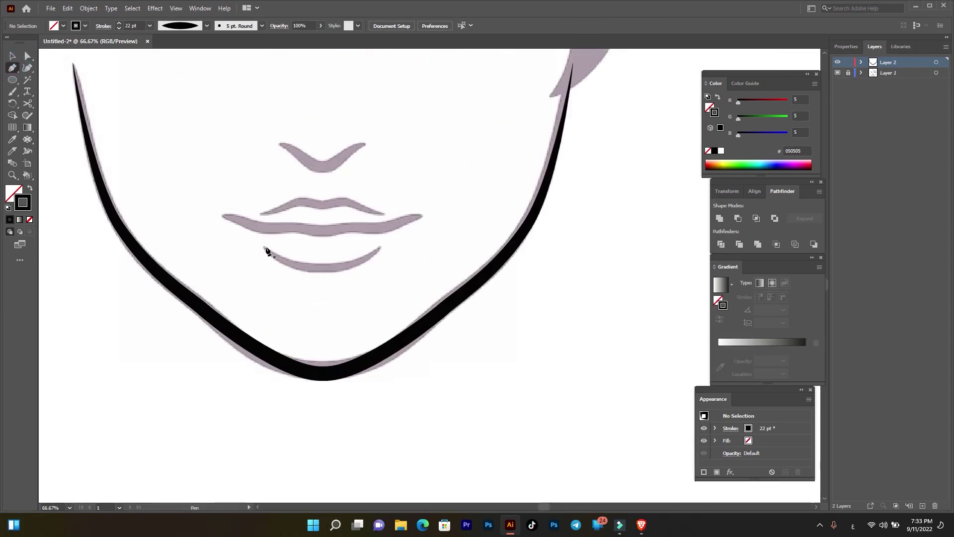
Step: Trace the lower-lip curve and give it the jaw's 22 pt black stroke with the Eyedropper
{"action": "left_click", "coordinate": [264, 247]}
{"action": "mouse_move", "coordinate": [379, 247]}
{"action": "left_mouse_down"}
{"action": "mouse_move", "coordinate": [411, 238]}
{"action": "mouse_move", "coordinate": [441, 199]}
{"action": "left_mouse_up"}
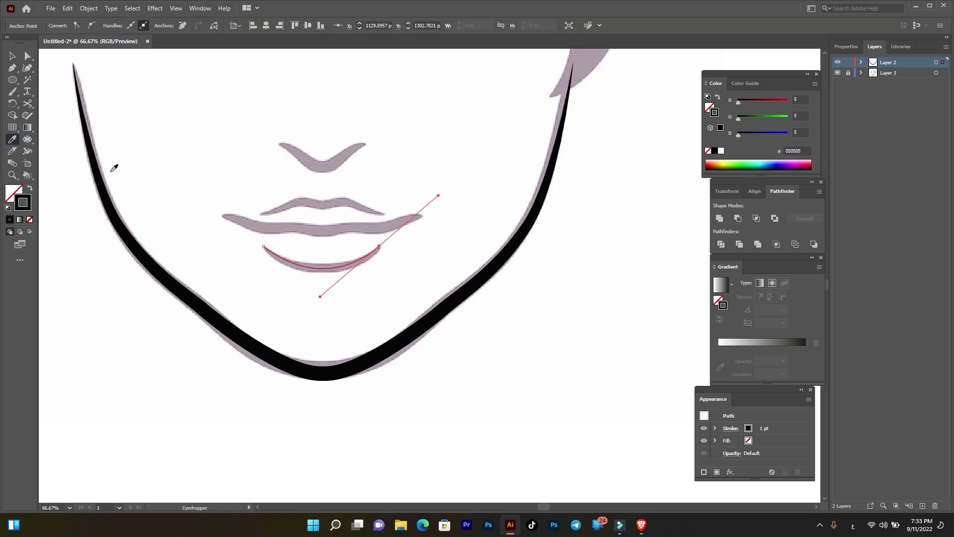
{"action": "left_click", "coordinate": [91, 160]}
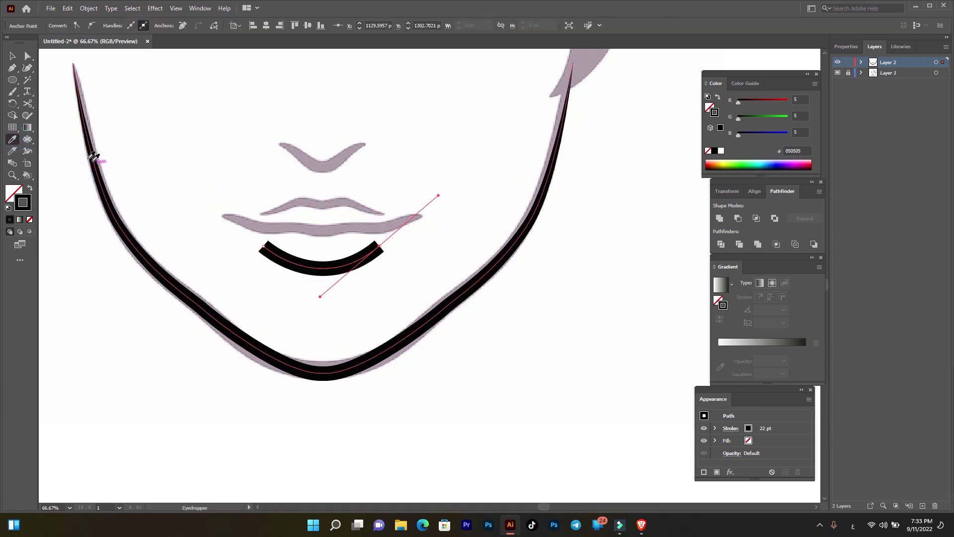
{"action": "left_click", "coordinate": [12, 68]}
Step: Trace the line between the lips as a curved path from its left to right end
{"action": "left_click", "coordinate": [223, 216]}
{"action": "left_click_drag", "start_coordinate": [248, 222], "coordinate": [304, 220]}
{"action": "key", "text": "ctrl+z"}
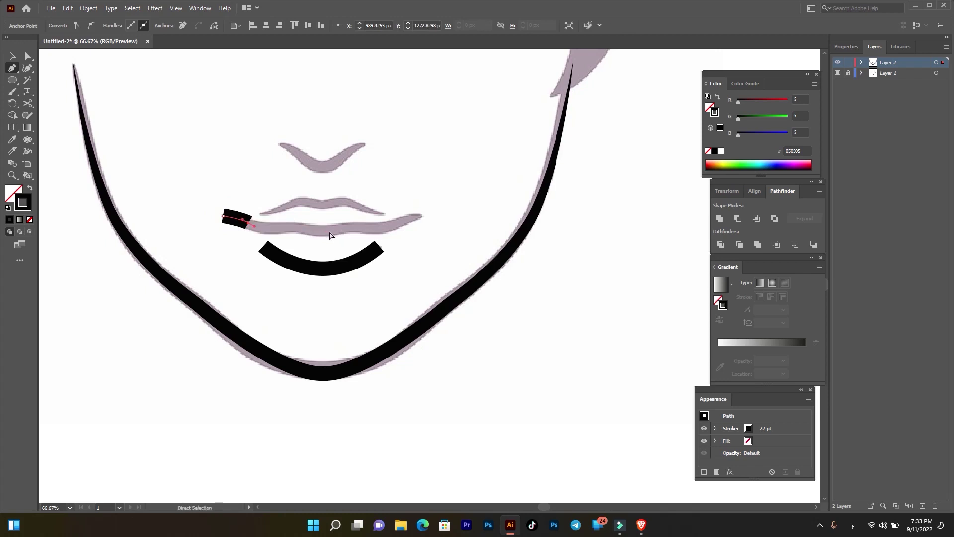
{"action": "left_click", "coordinate": [264, 229]}
{"action": "left_click_drag", "start_coordinate": [303, 229], "coordinate": [361, 230]}
{"action": "left_click", "coordinate": [389, 230]}
{"action": "left_click_drag", "start_coordinate": [420, 216], "coordinate": [437, 220]}
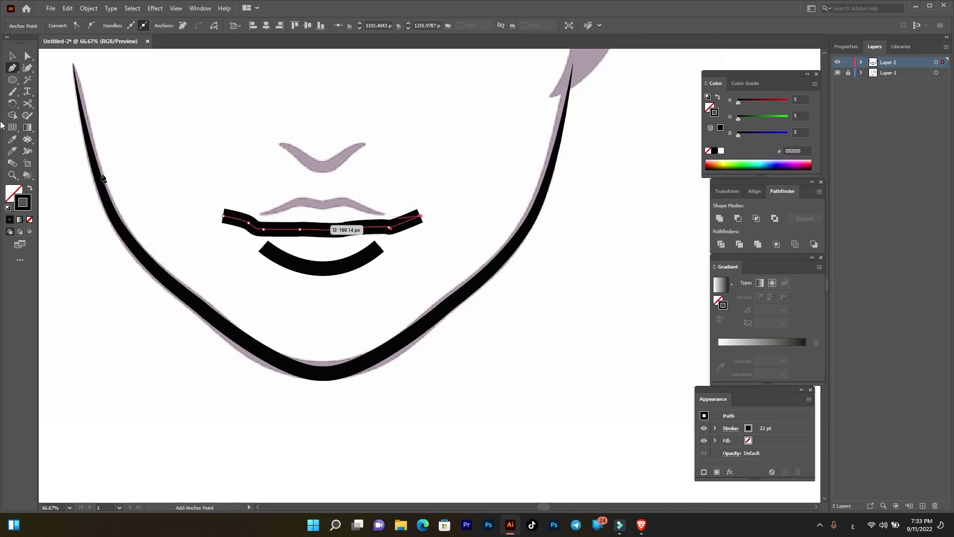
{"action": "left_click", "coordinate": [12, 55]}
{"action": "key", "text": "ctrl+minus"}
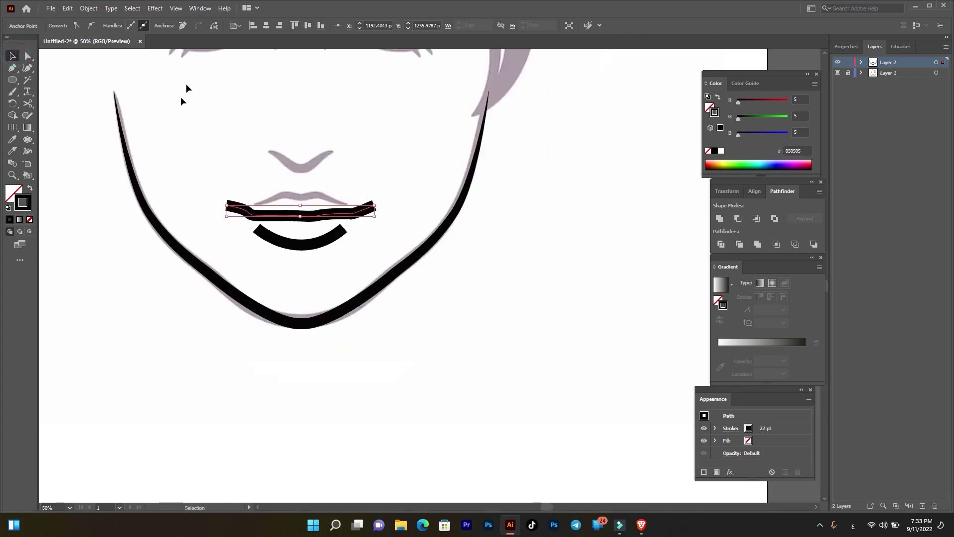
{"action": "scroll", "coordinate": [115, 206], "scroll_direction": "up", "scroll_amount": 1}
{"action": "scroll", "coordinate": [113, 208], "scroll_direction": "up", "scroll_amount": 1}
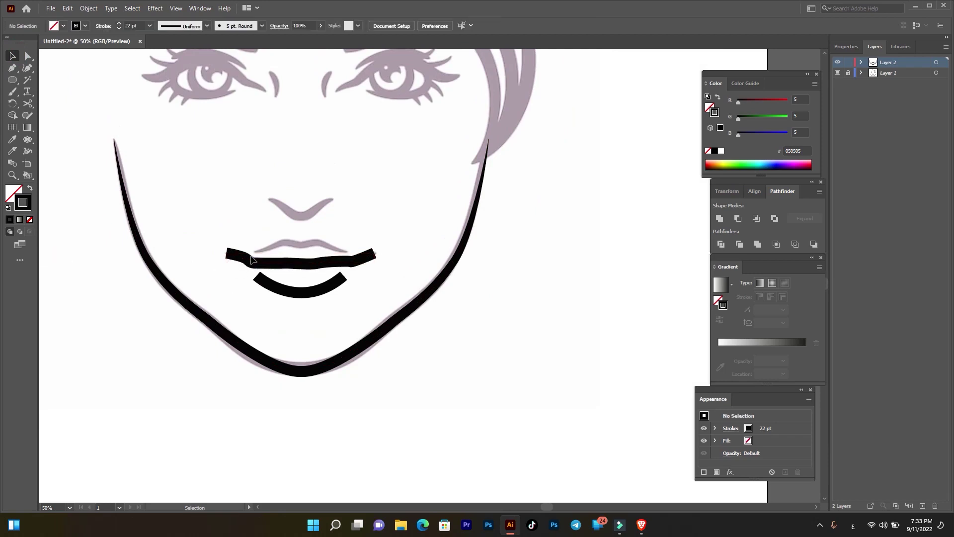
Step: Apply the ellipse taper profile to both mouth lines and reduce the lip line to 15 pt
{"action": "left_click_drag", "start_coordinate": [236, 233], "coordinate": [256, 283]}
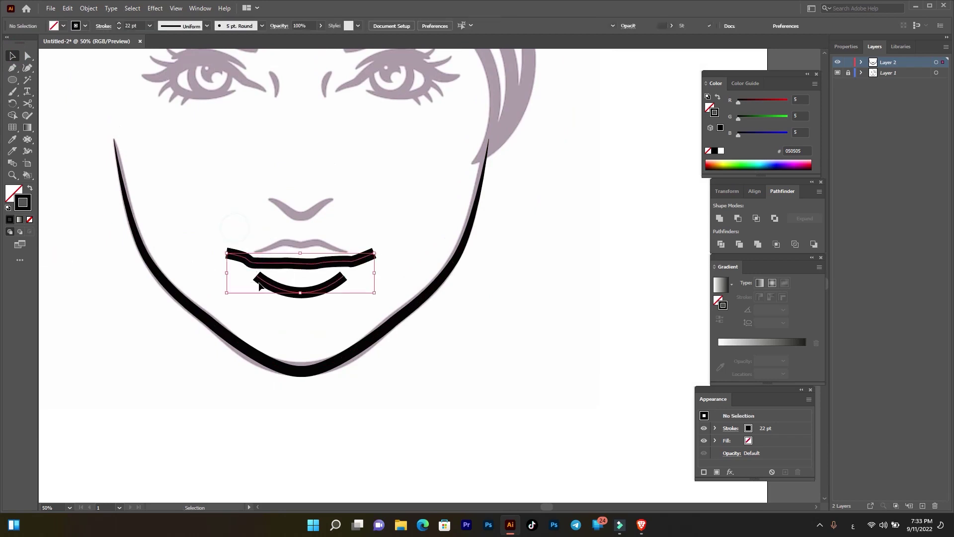
{"action": "left_click", "coordinate": [182, 27]}
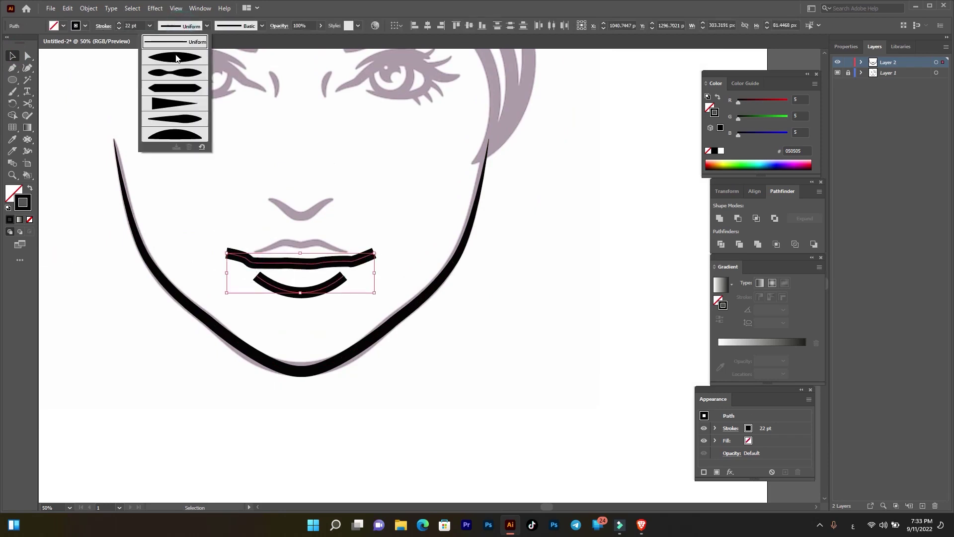
{"action": "left_click", "coordinate": [176, 57]}
{"action": "left_click", "coordinate": [491, 265]}
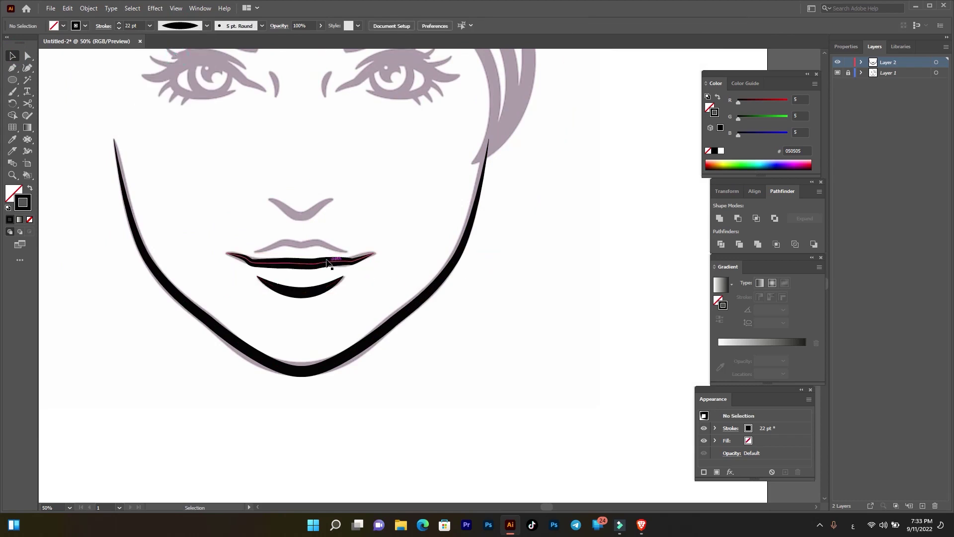
{"action": "left_click", "coordinate": [327, 261]}
{"action": "left_click", "coordinate": [119, 28]}
{"action": "left_click", "coordinate": [119, 28]}
{"action": "left_click", "coordinate": [119, 28]}
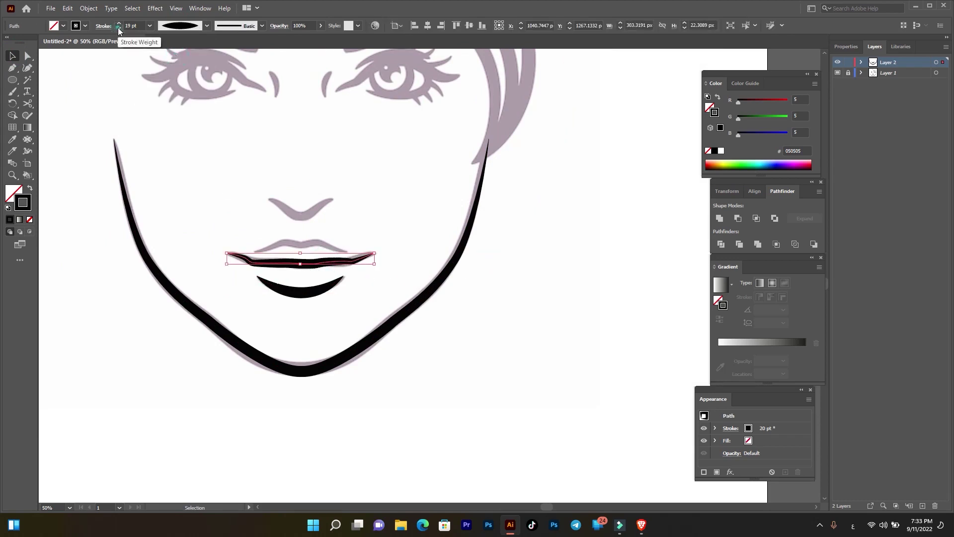
{"action": "left_click", "coordinate": [528, 267]}
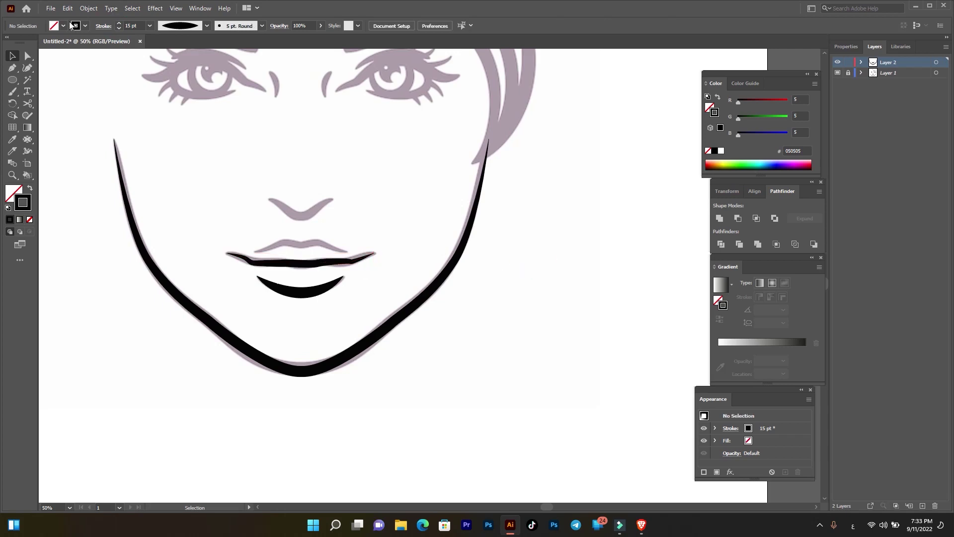
Step: Flatten a corner anchor's handle to smooth the lip line's curve
{"action": "left_click", "coordinate": [28, 56]}
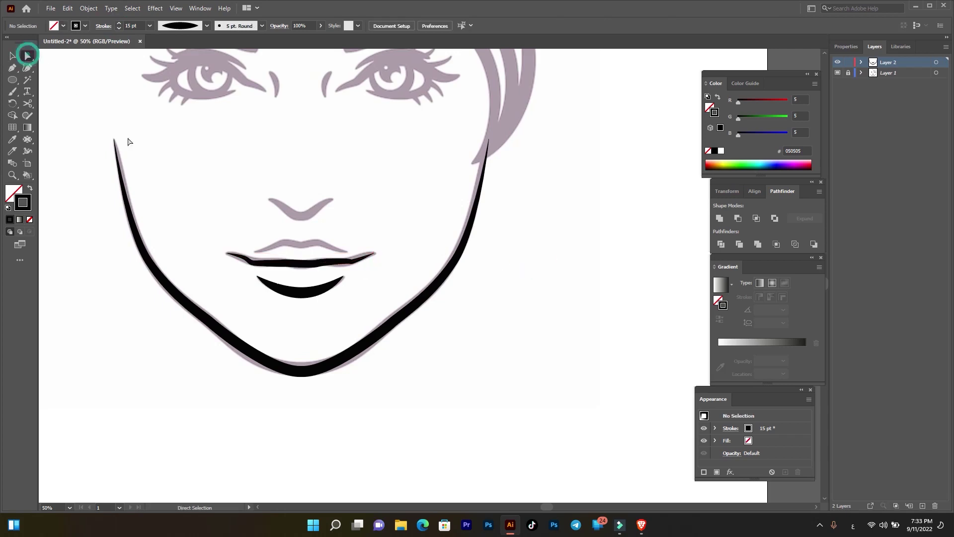
{"action": "left_click", "coordinate": [355, 267]}
{"action": "scroll", "coordinate": [356, 271], "scroll_direction": "up", "scroll_amount": 3}
{"action": "scroll", "coordinate": [358, 269], "scroll_direction": "up", "scroll_amount": 3}
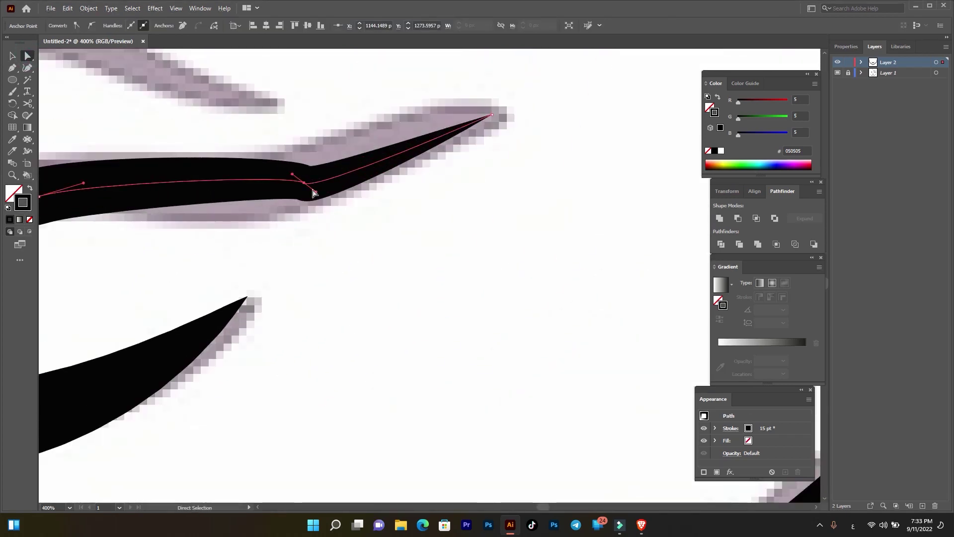
{"action": "left_click_drag", "start_coordinate": [314, 193], "coordinate": [328, 182]}
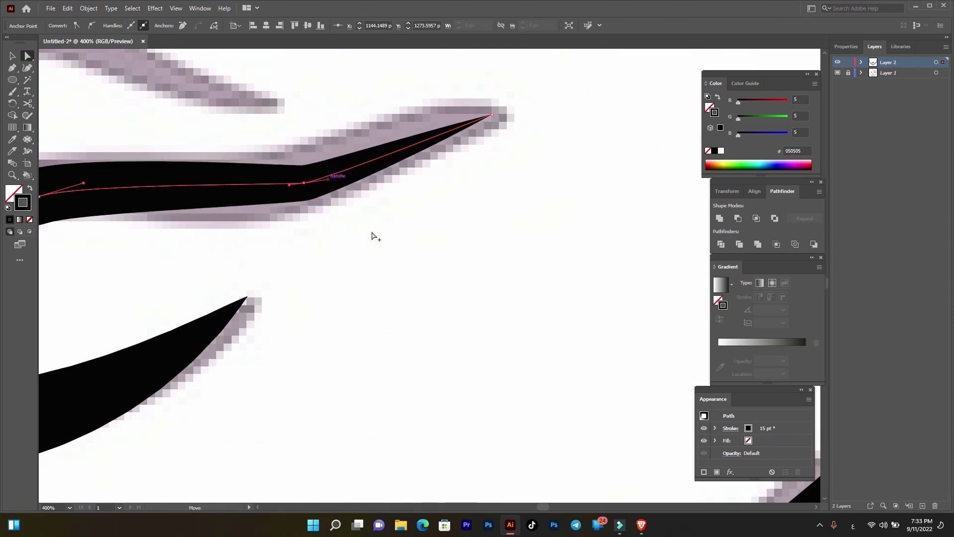
{"action": "scroll", "coordinate": [338, 244], "scroll_direction": "down", "scroll_amount": 2}
{"action": "scroll", "coordinate": [223, 243], "scroll_direction": "down", "scroll_amount": 2}
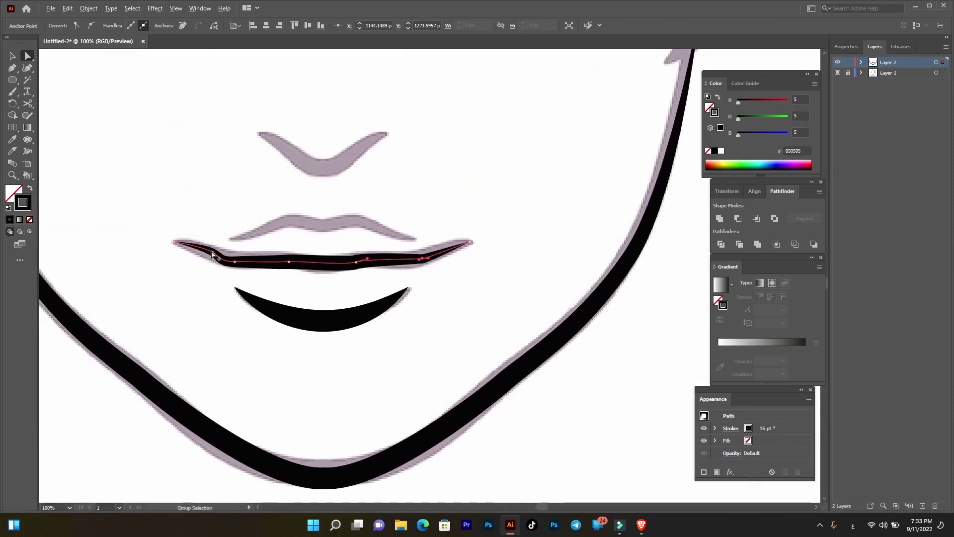
{"action": "scroll", "coordinate": [212, 254], "scroll_direction": "up", "scroll_amount": 2}
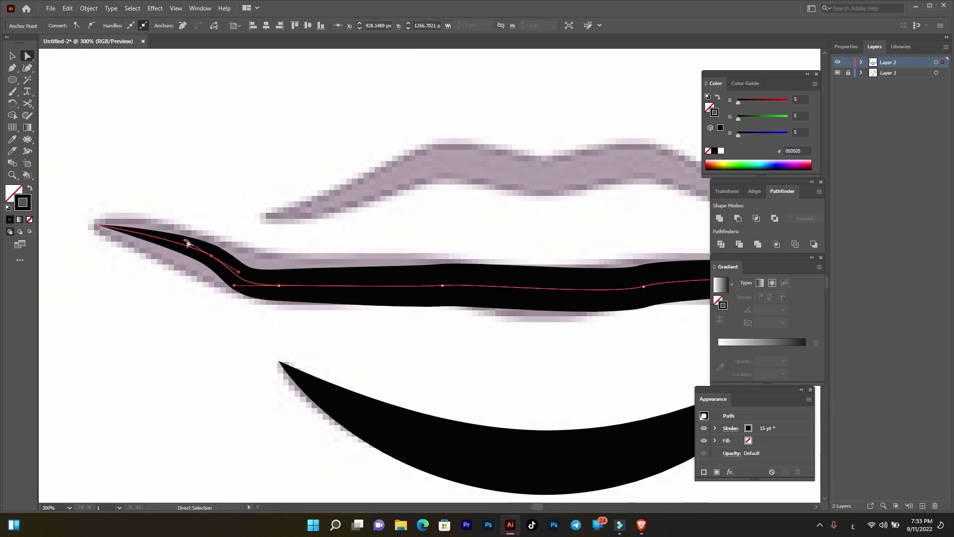
Step: Reshape the lip line's left corner anchors so the end hugs the template
{"action": "left_click", "coordinate": [187, 242]}
{"action": "left_click", "coordinate": [212, 257]}
{"action": "left_click_drag", "start_coordinate": [185, 243], "coordinate": [178, 245]}
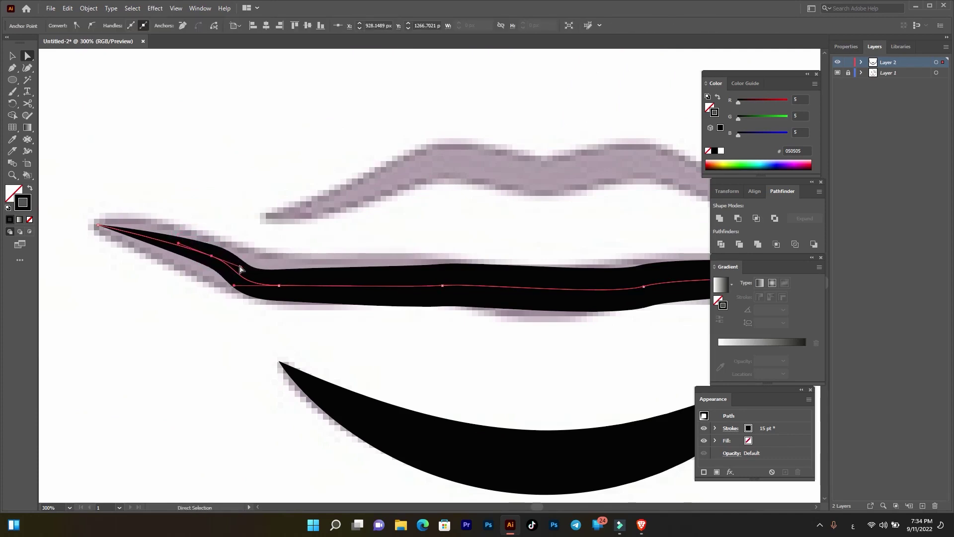
{"action": "left_click_drag", "start_coordinate": [235, 287], "coordinate": [241, 271]}
{"action": "left_click", "coordinate": [245, 187]}
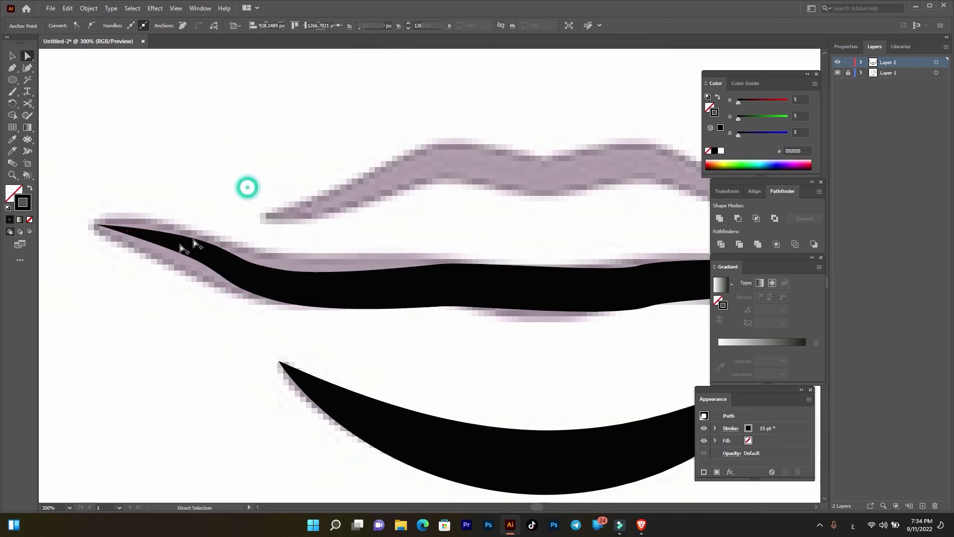
{"action": "scroll", "coordinate": [249, 263], "scroll_direction": "down", "scroll_amount": 5}
{"action": "key", "text": "p"}
{"action": "scroll", "coordinate": [204, 293], "scroll_direction": "up", "scroll_amount": 2}
Step: Trace the top edge of the upper lip through its peaks and central dip
{"action": "left_click", "coordinate": [185, 266]}
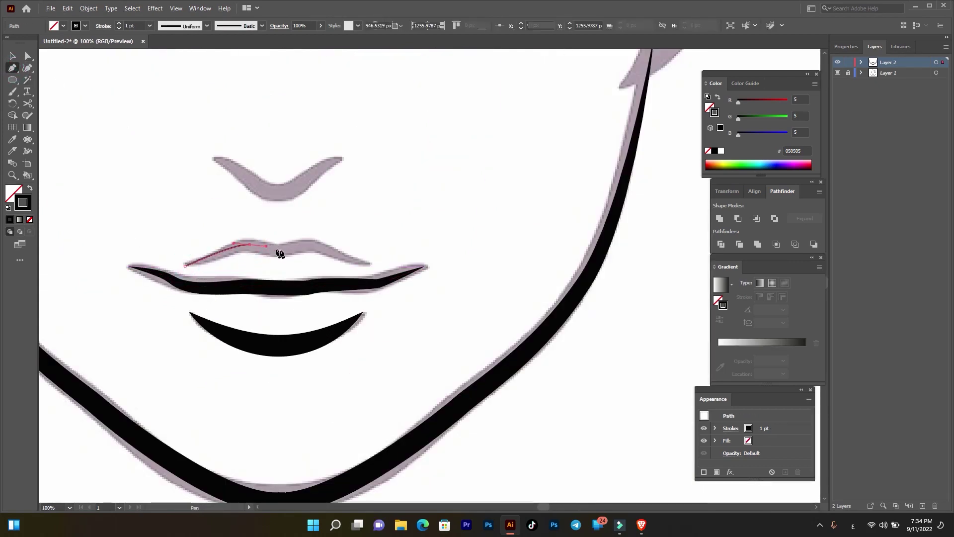
{"action": "left_click_drag", "start_coordinate": [279, 254], "coordinate": [286, 254]}
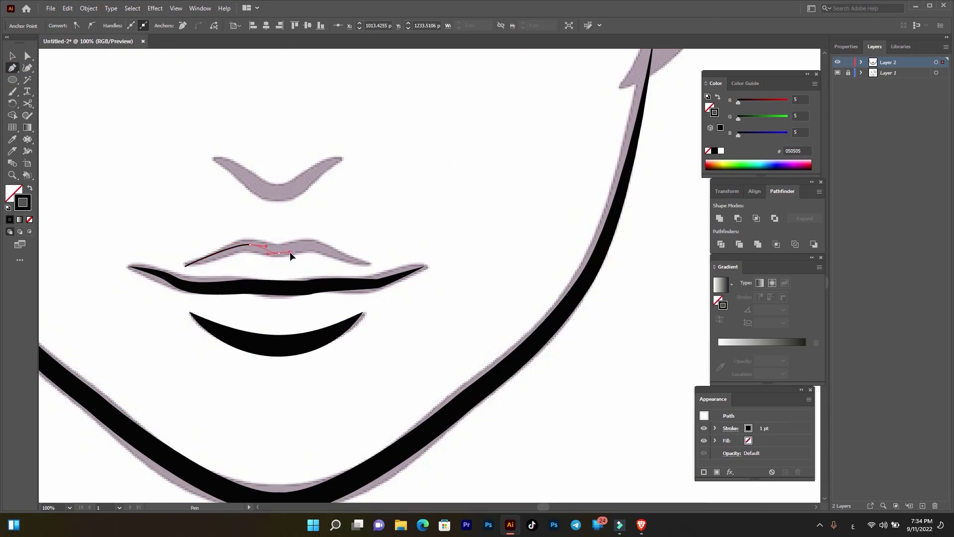
{"action": "left_click_drag", "start_coordinate": [309, 244], "coordinate": [314, 244]}
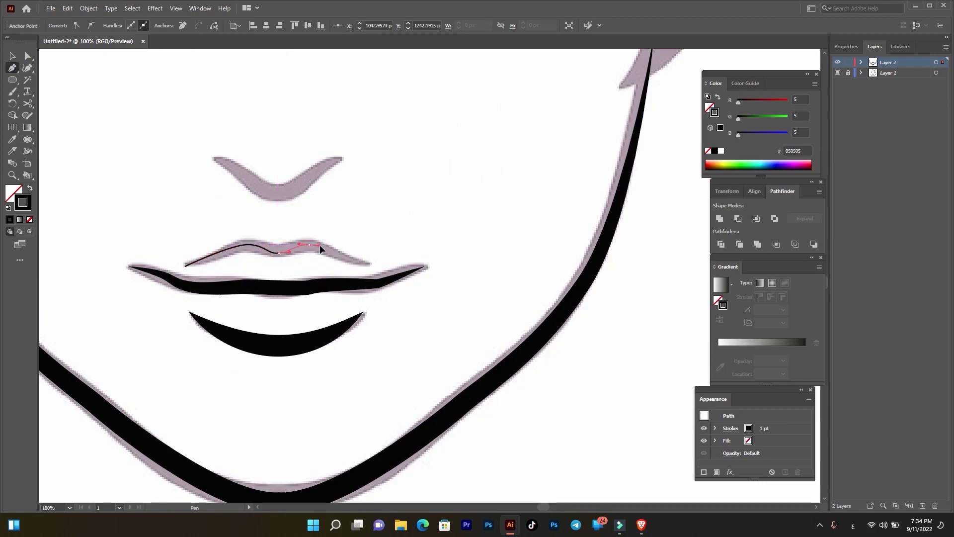
{"action": "left_click_drag", "start_coordinate": [364, 264], "coordinate": [16, 58]}
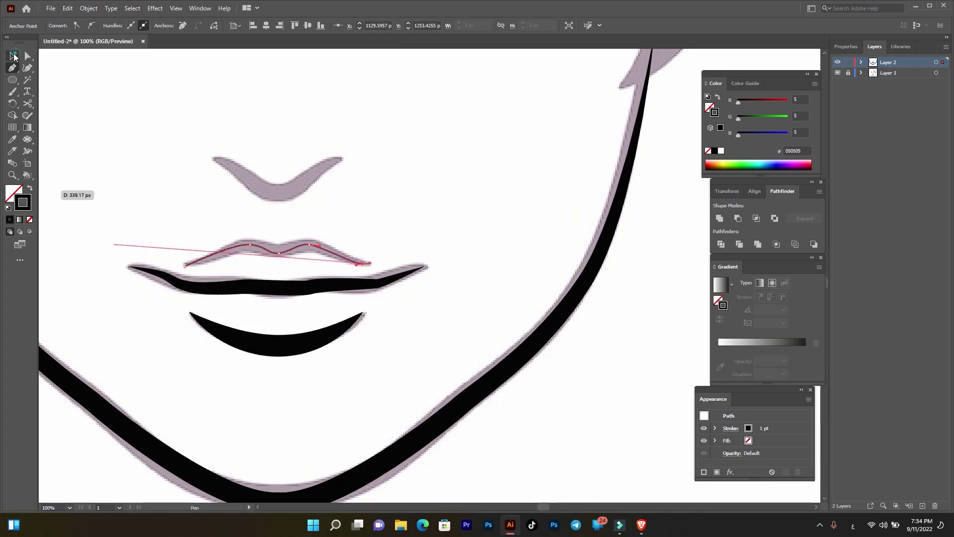
{"action": "left_click", "coordinate": [13, 56]}
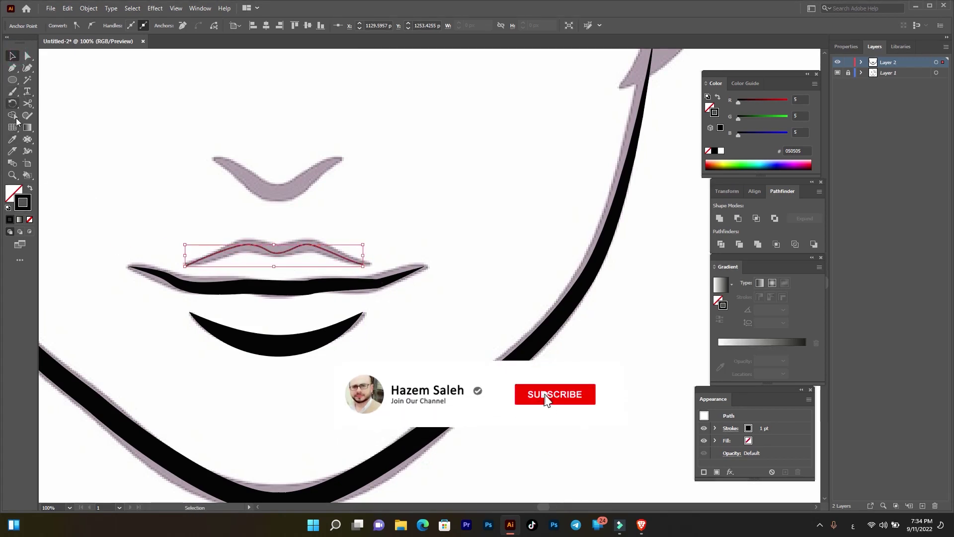
Step: Apply the 22 pt black stroke to the upper-lip path with the Eyedropper
{"action": "left_click", "coordinate": [12, 139]}
{"action": "left_click", "coordinate": [251, 338]}
{"action": "key", "text": "ctrl+minus"}
{"action": "key", "text": "ctrl+minus"}
{"action": "key", "text": "ctrl+minus"}
{"action": "left_click", "coordinate": [13, 55]}
{"action": "left_click", "coordinate": [305, 271]}
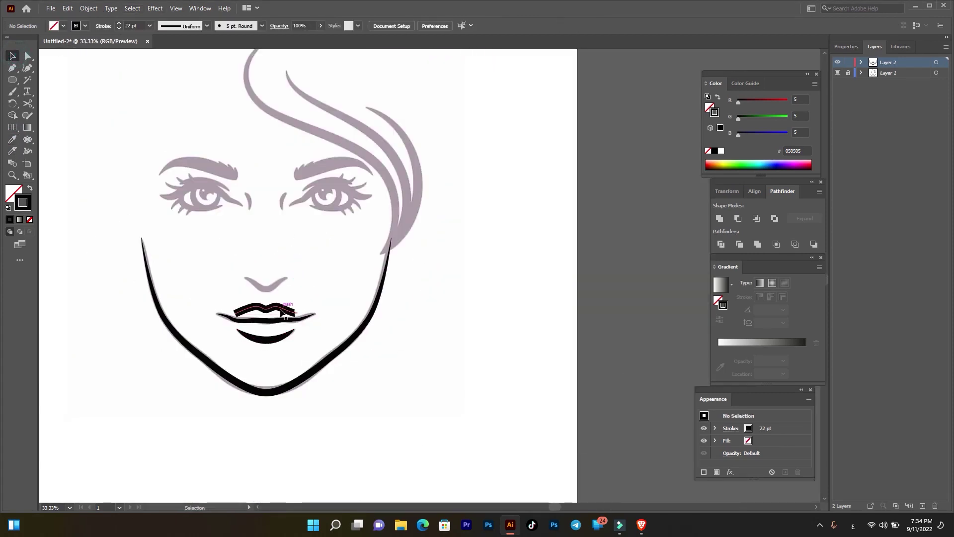
{"action": "left_click", "coordinate": [282, 312]}
{"action": "left_click", "coordinate": [13, 68]}
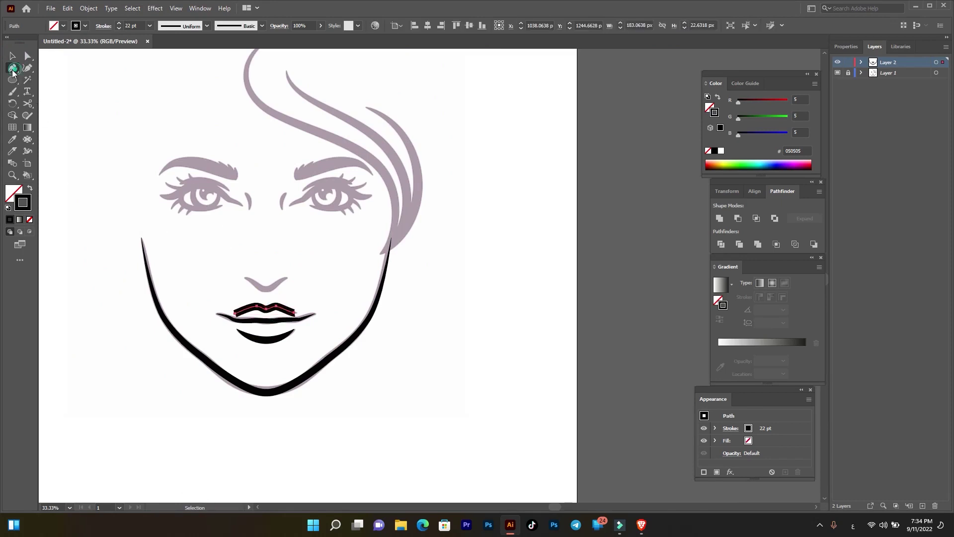
{"action": "scroll", "coordinate": [283, 294], "scroll_direction": "up", "scroll_amount": 2}
Step: Draw a curved path tracing the tip of the nose
{"action": "left_click", "coordinate": [193, 205]}
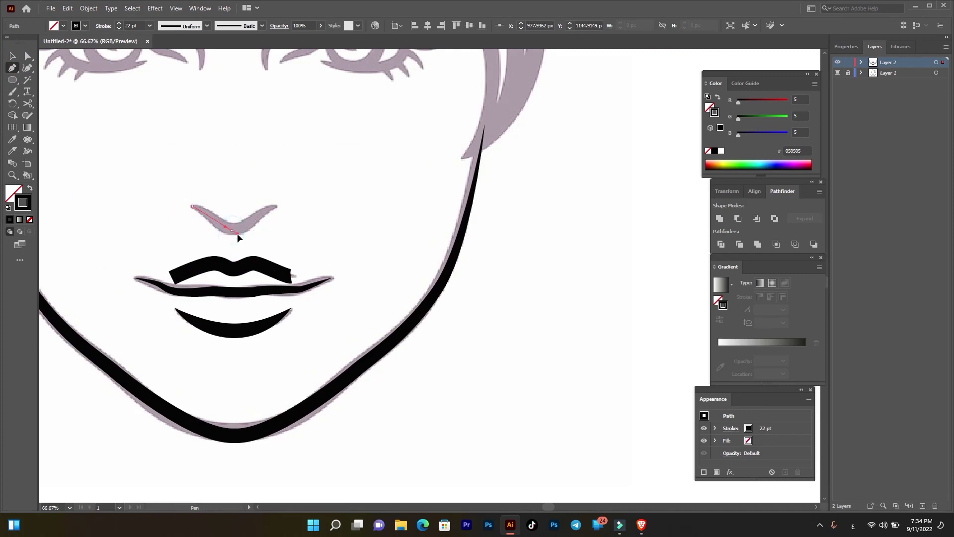
{"action": "left_click_drag", "start_coordinate": [232, 230], "coordinate": [238, 235]}
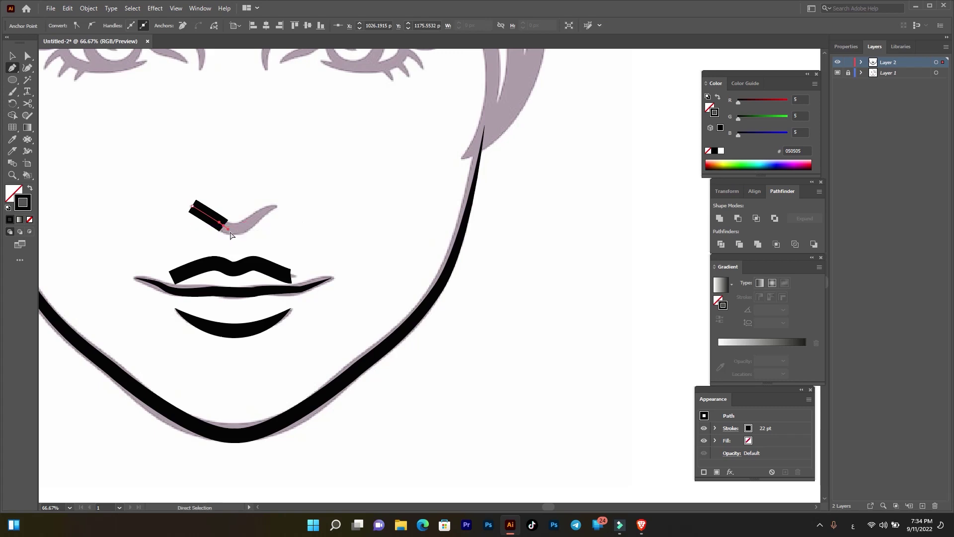
{"action": "key", "text": "ctrl+z"}
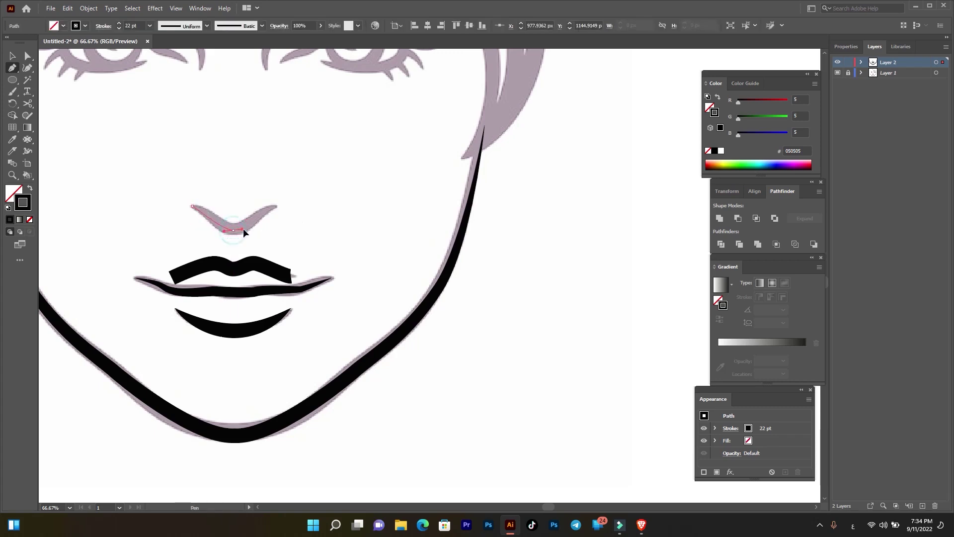
{"action": "left_click_drag", "start_coordinate": [244, 229], "coordinate": [281, 207]}
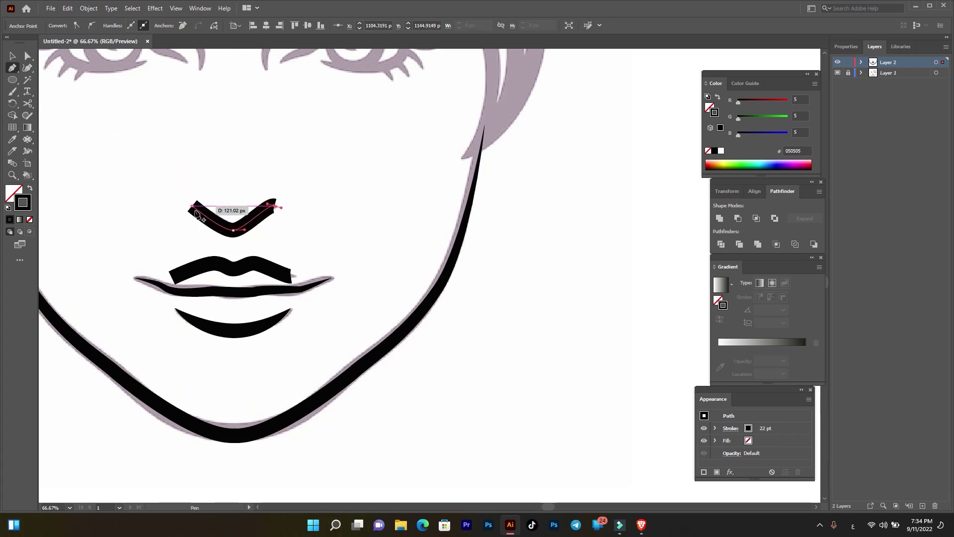
{"action": "left_click", "coordinate": [12, 56]}
Step: Apply a tapered width profile to the nose and upper-lip strokes
{"action": "left_click_drag", "start_coordinate": [267, 188], "coordinate": [251, 271]}
{"action": "left_click", "coordinate": [198, 26]}
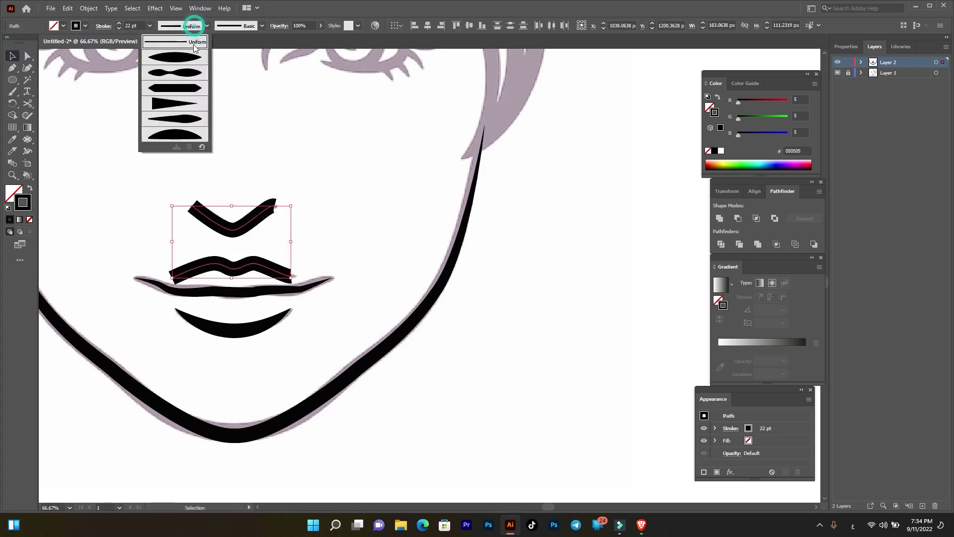
{"action": "left_click", "coordinate": [191, 61]}
{"action": "left_click", "coordinate": [282, 218]}
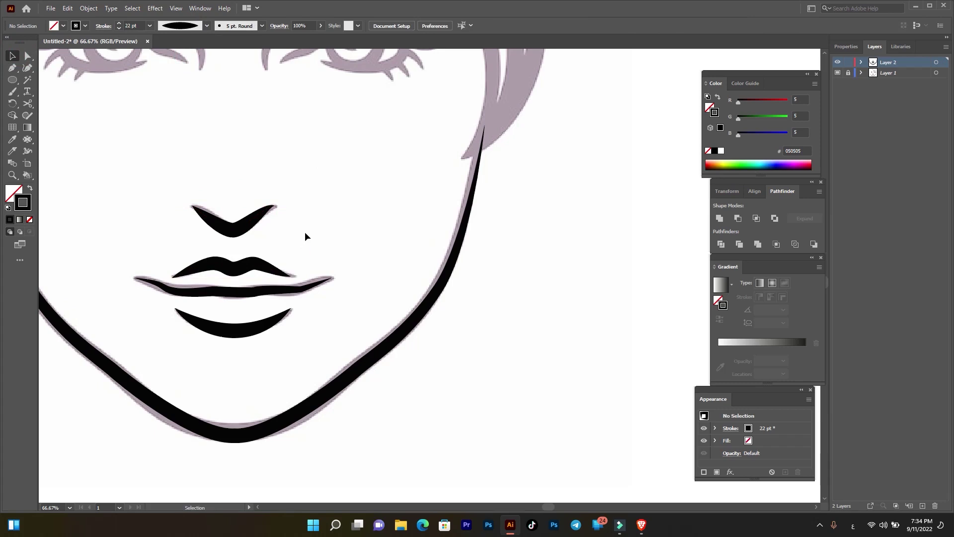
{"action": "scroll", "coordinate": [348, 244], "scroll_direction": "up", "scroll_amount": 1}
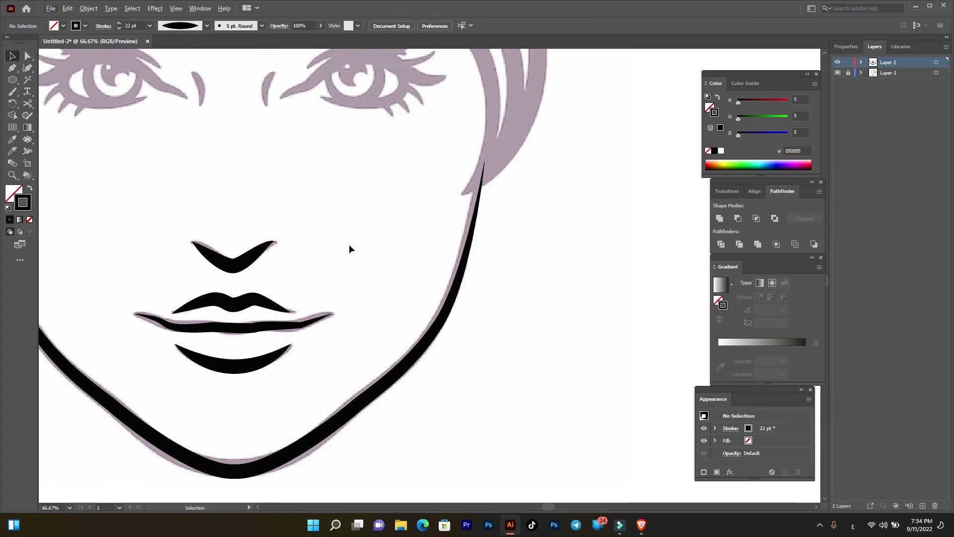
{"action": "scroll", "coordinate": [349, 244], "scroll_direction": "up", "scroll_amount": 2}
Step: Pan up to the eyes and draw a curve along the left eye's lower lid
{"action": "left_click_drag", "start_coordinate": [175, 249], "coordinate": [310, 294]}
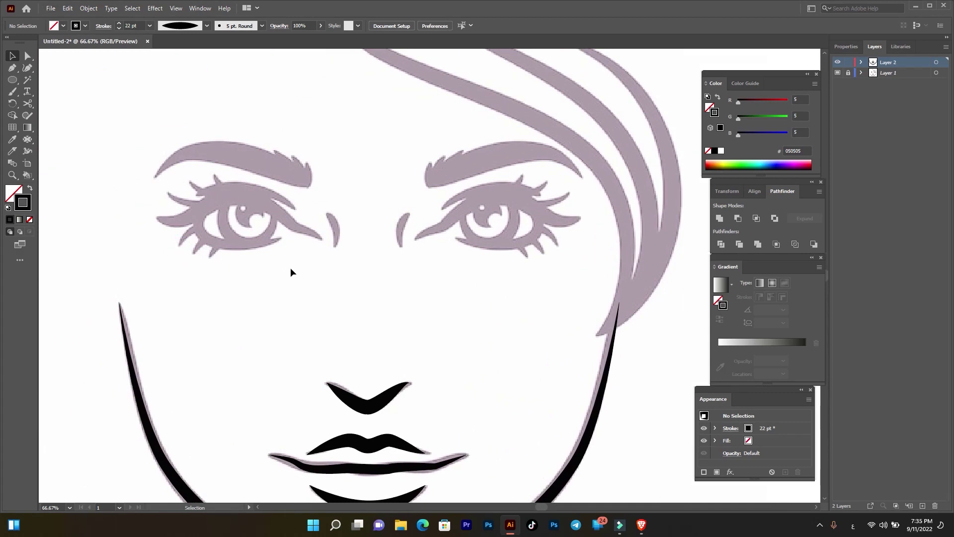
{"action": "scroll", "coordinate": [264, 264], "scroll_direction": "up", "scroll_amount": 1}
{"action": "left_click", "coordinate": [14, 69]}
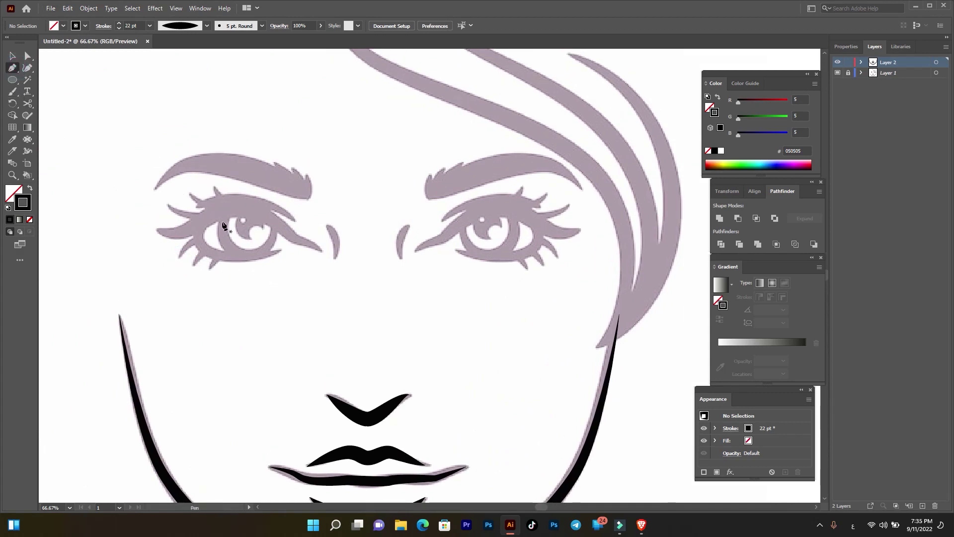
{"action": "scroll", "coordinate": [223, 221], "scroll_direction": "up", "scroll_amount": 1}
{"action": "left_click", "coordinate": [308, 263]}
{"action": "left_click_drag", "start_coordinate": [188, 237], "coordinate": [183, 167]}
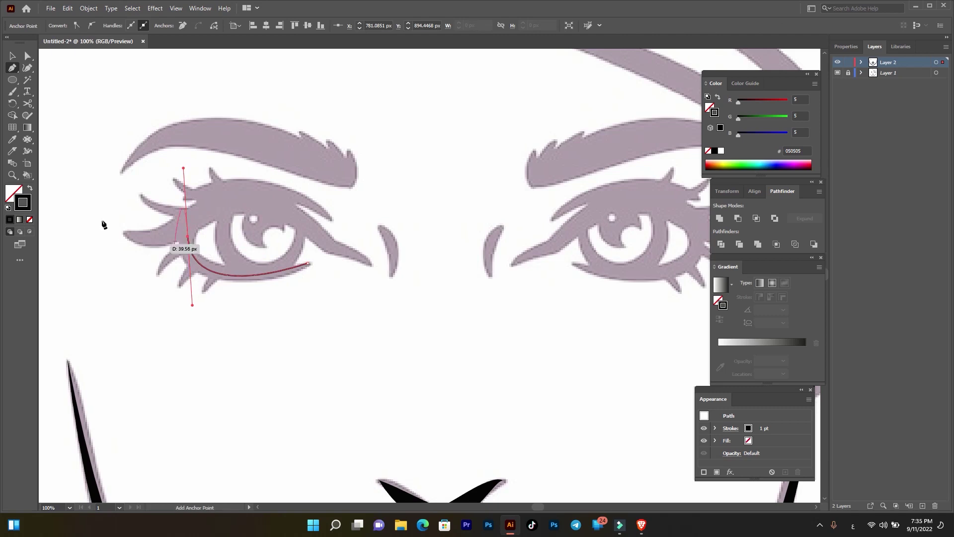
{"action": "left_click", "coordinate": [12, 56]}
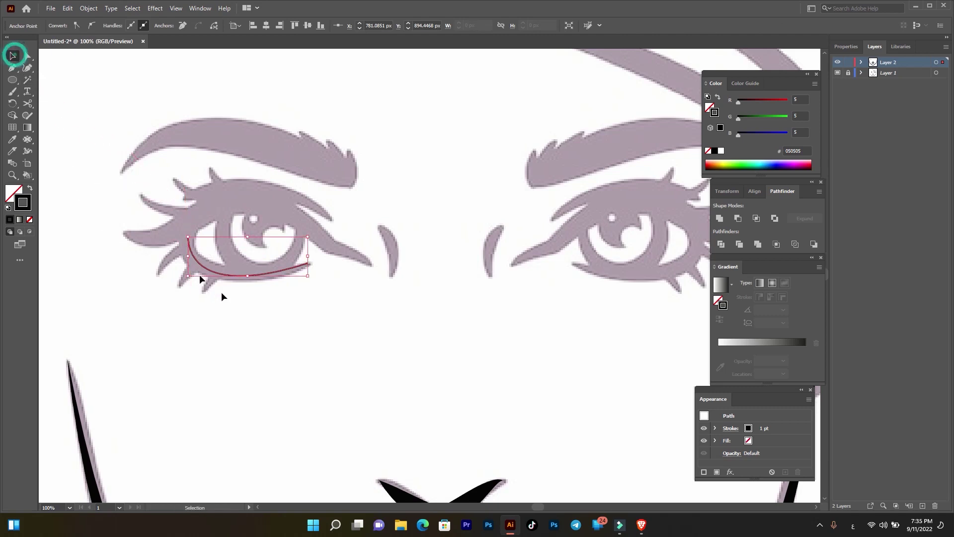
{"action": "left_click", "coordinate": [248, 343]}
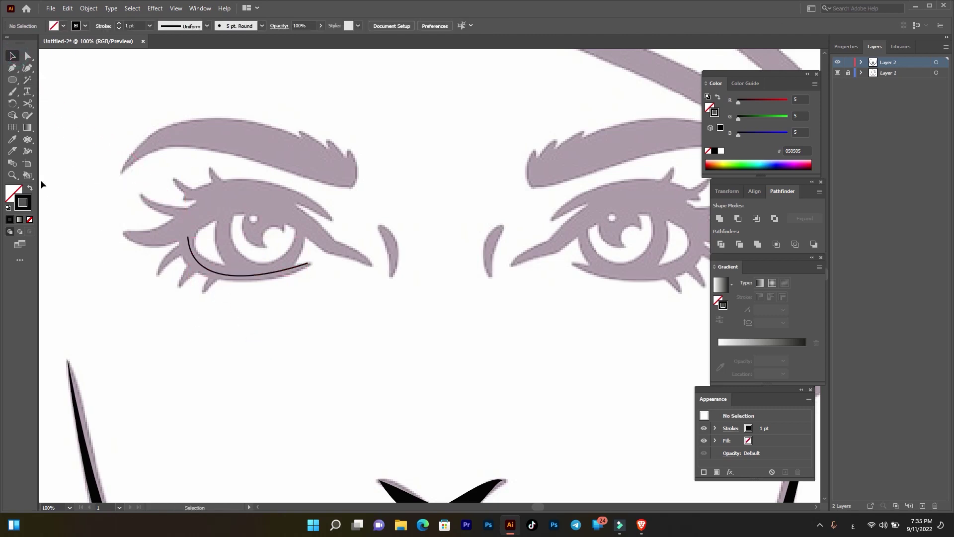
Step: Set the lower-lid curve's stroke weight to 20 pt
{"action": "left_click", "coordinate": [207, 269]}
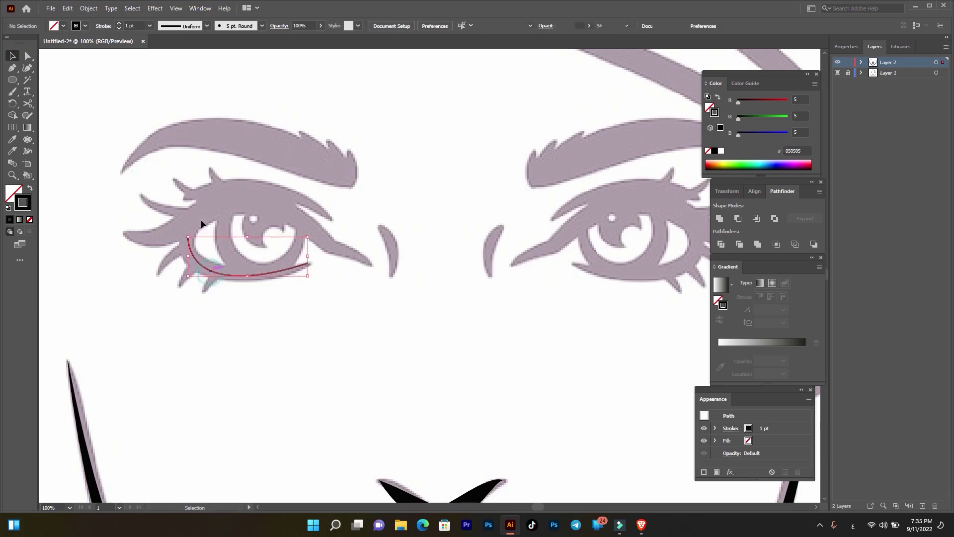
{"action": "left_click", "coordinate": [176, 30]}
{"action": "left_click", "coordinate": [177, 54]}
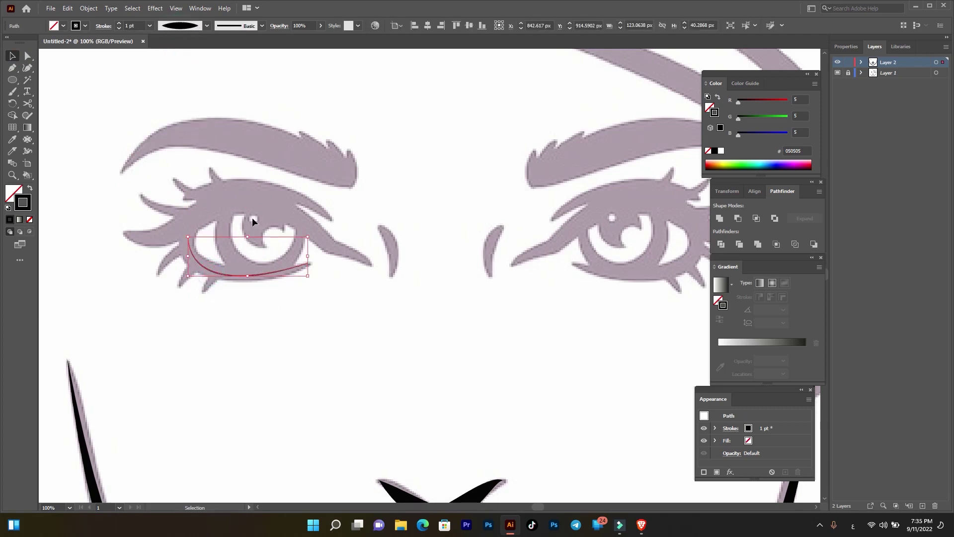
{"action": "triple_click", "coordinate": [138, 25]}
{"action": "type", "text": "20"}
{"action": "key", "text": "Return"}
{"action": "left_click", "coordinate": [276, 315]}
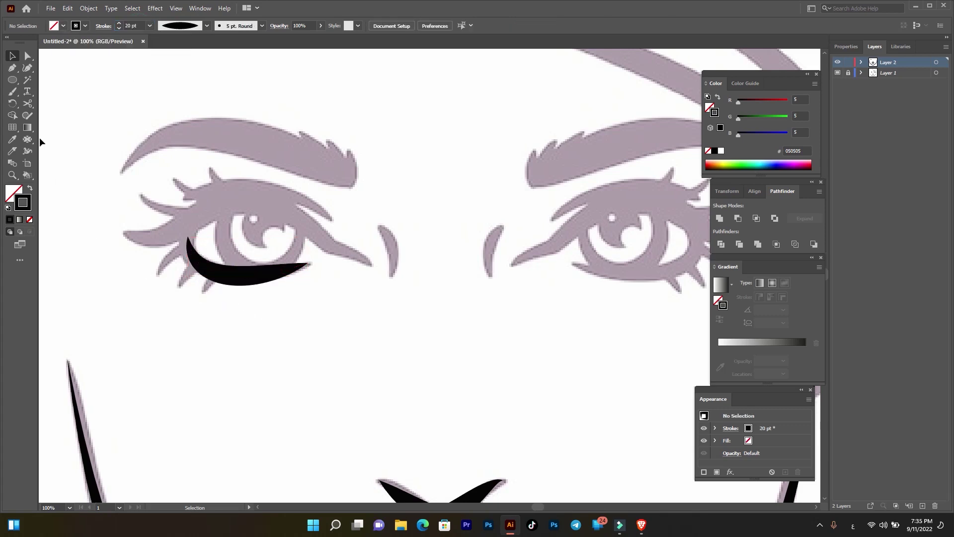
{"action": "left_click", "coordinate": [12, 67]}
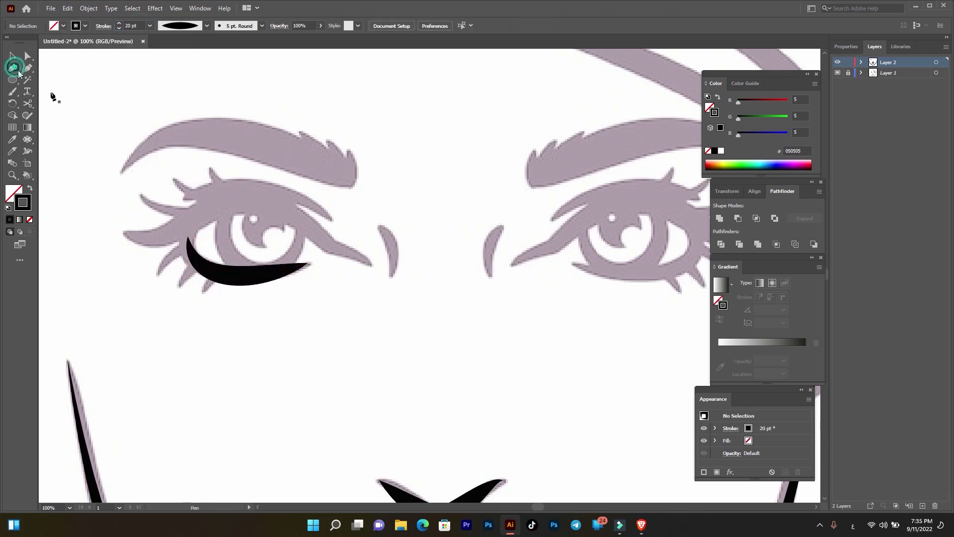
Step: Pen-draw the upper eyelid line arching from the outer corner to a pointed inner tip
{"action": "left_click", "coordinate": [124, 230]}
{"action": "left_click_drag", "start_coordinate": [170, 233], "coordinate": [196, 224]}
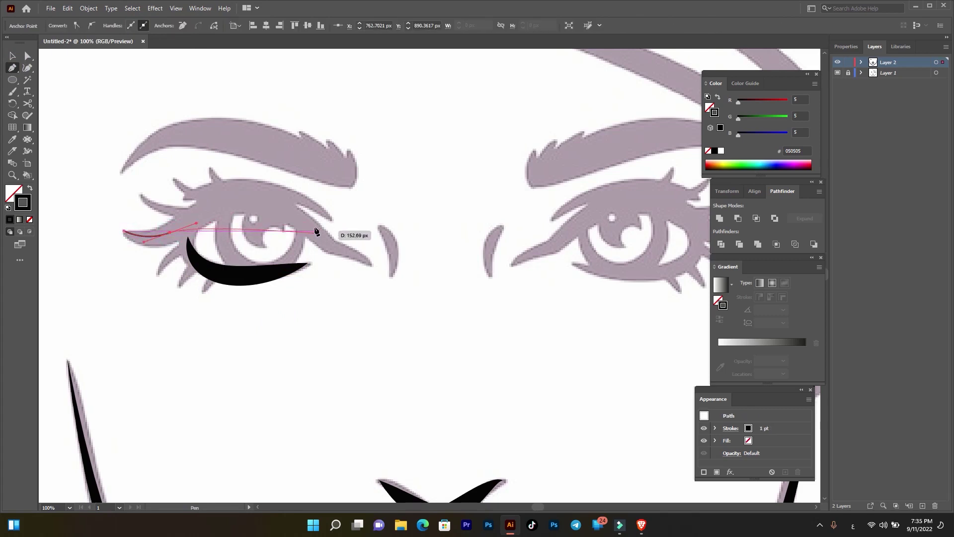
{"action": "left_click_drag", "start_coordinate": [301, 219], "coordinate": [368, 261]}
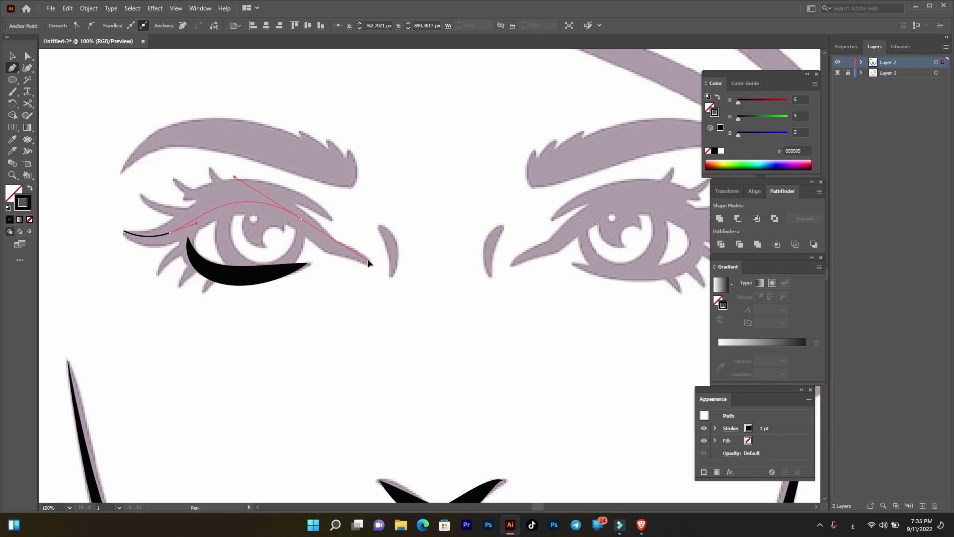
{"action": "left_click_drag", "start_coordinate": [323, 237], "coordinate": [337, 248]}
{"action": "left_click", "coordinate": [328, 244]}
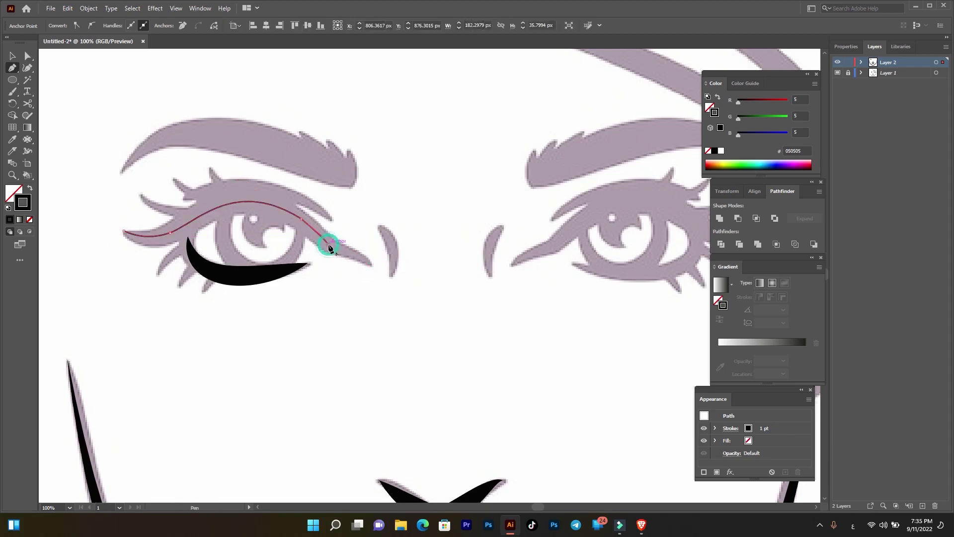
{"action": "left_click_drag", "start_coordinate": [366, 264], "coordinate": [377, 269]}
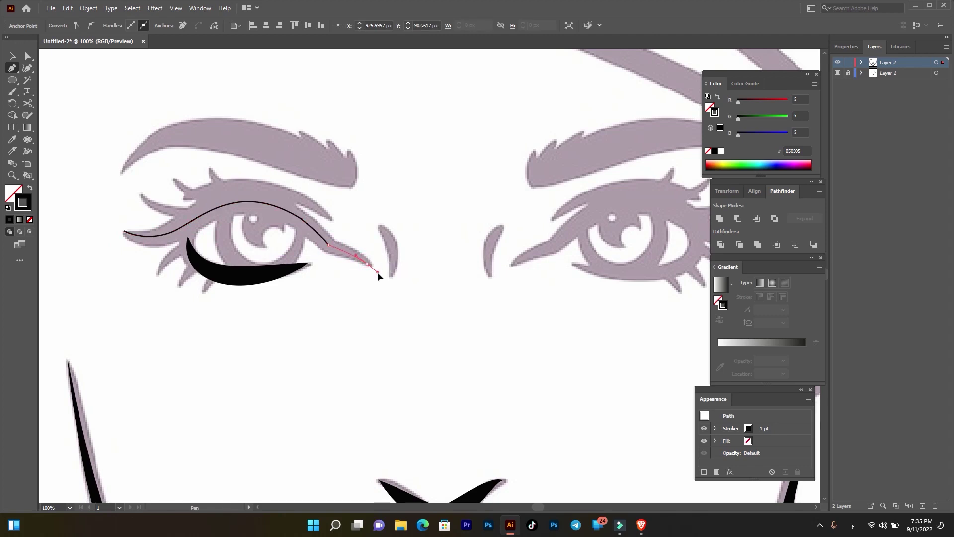
{"action": "left_click", "coordinate": [13, 55]}
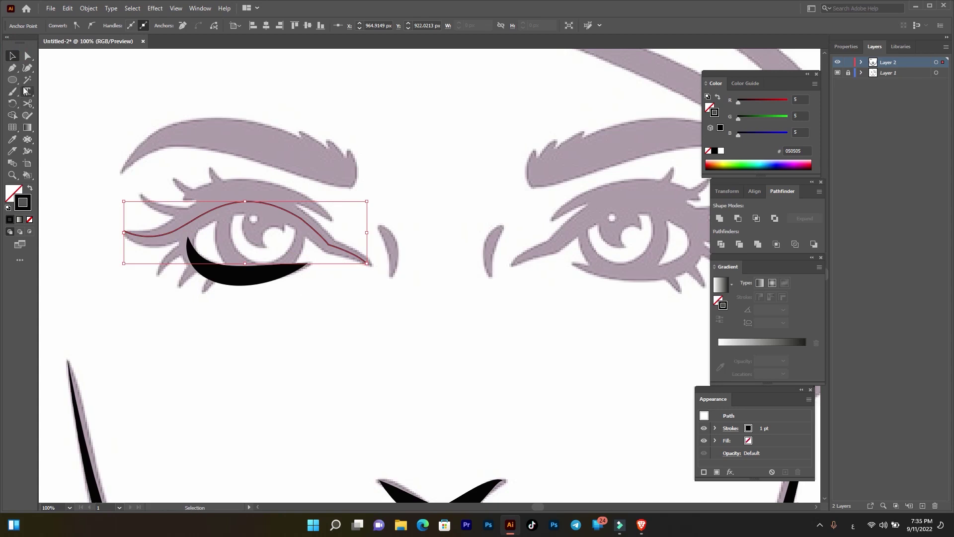
Step: Copy the lower eyeliner's 20 pt black stroke onto the upper eyeliner and apply an elliptical width profile
{"action": "left_click", "coordinate": [12, 141]}
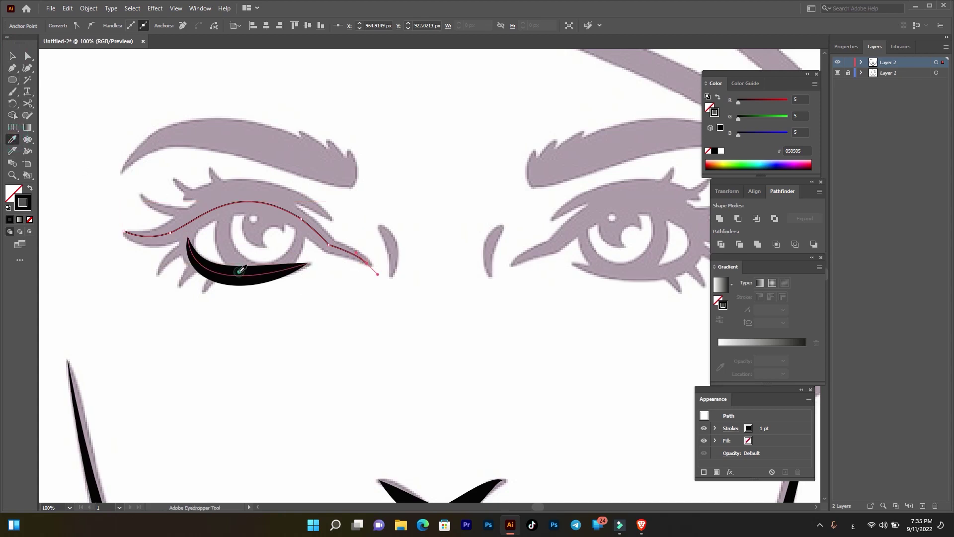
{"action": "left_click", "coordinate": [242, 271]}
{"action": "left_click", "coordinate": [10, 58]}
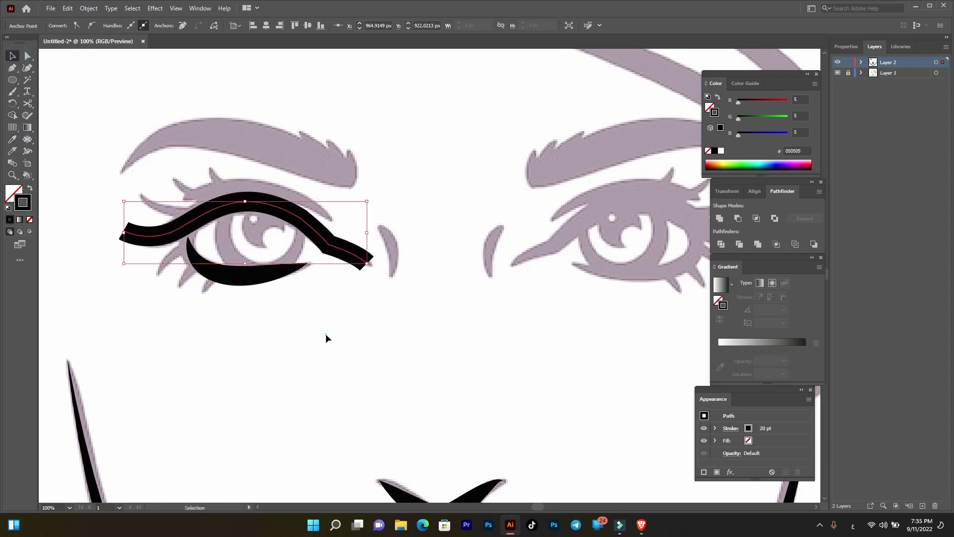
{"action": "left_click", "coordinate": [326, 334]}
{"action": "left_click", "coordinate": [271, 208]}
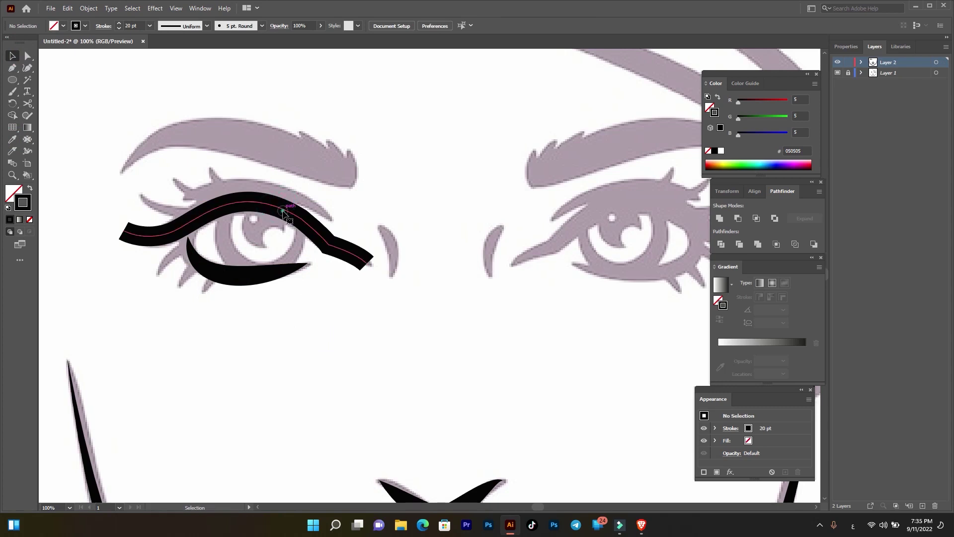
{"action": "left_click", "coordinate": [163, 25]}
{"action": "left_click", "coordinate": [167, 56]}
Step: Select the upper eyeliner with Direct Selection and zoom in on its tip
{"action": "left_click", "coordinate": [450, 166]}
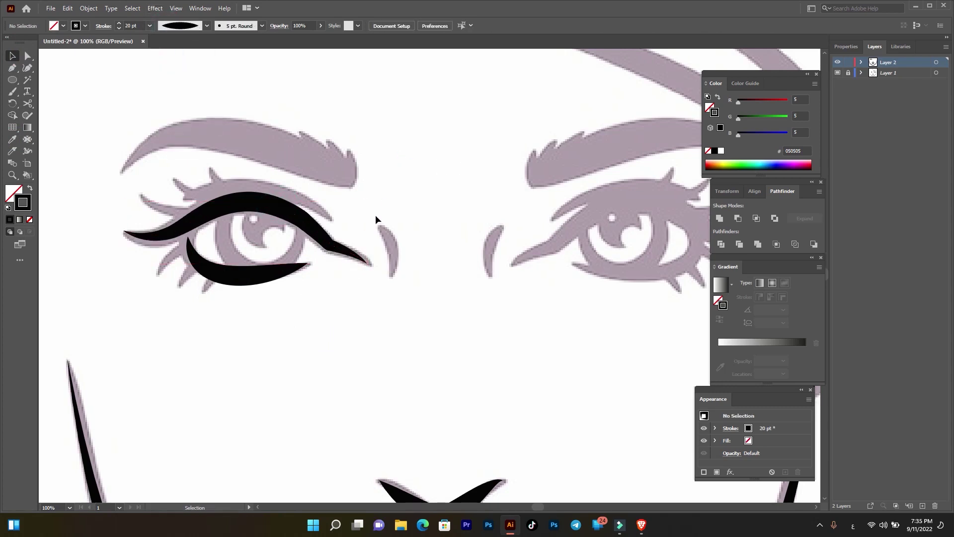
{"action": "left_click", "coordinate": [29, 59]}
{"action": "left_click", "coordinate": [330, 241]}
{"action": "key", "text": "ctrl+equal"}
{"action": "key", "text": "ctrl+equal"}
{"action": "key", "text": "ctrl+equal"}
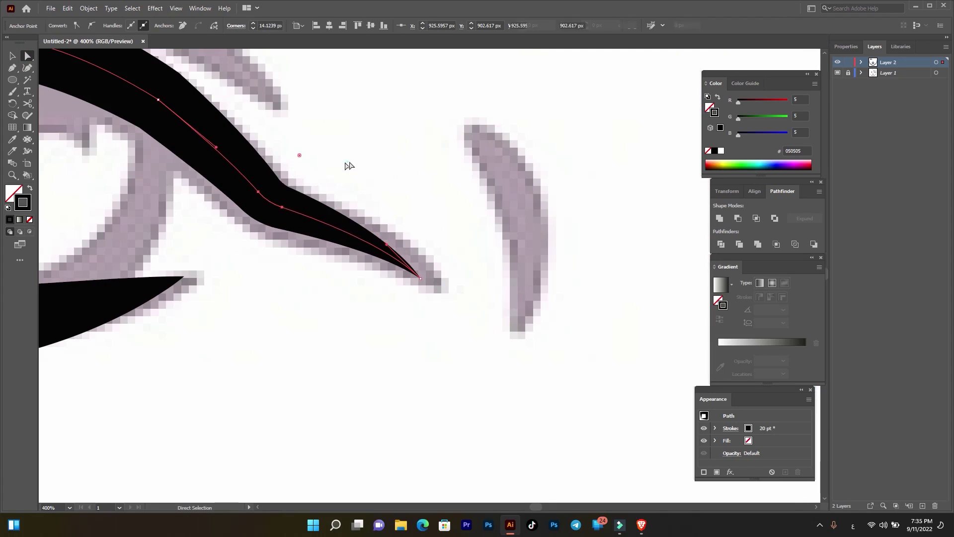
Step: Bring the left eye back into view and nudge the upper eyeliner's anchor slightly upward
{"action": "left_click", "coordinate": [349, 164]}
{"action": "scroll", "coordinate": [541, 259], "scroll_direction": "down", "scroll_amount": 4}
{"action": "scroll", "coordinate": [541, 260], "scroll_direction": "down", "scroll_amount": 2}
{"action": "scroll", "coordinate": [518, 264], "scroll_direction": "down", "scroll_amount": 2}
{"action": "left_click_drag", "start_coordinate": [562, 240], "coordinate": [415, 241]}
{"action": "scroll", "coordinate": [313, 290], "scroll_direction": "up", "scroll_amount": 1}
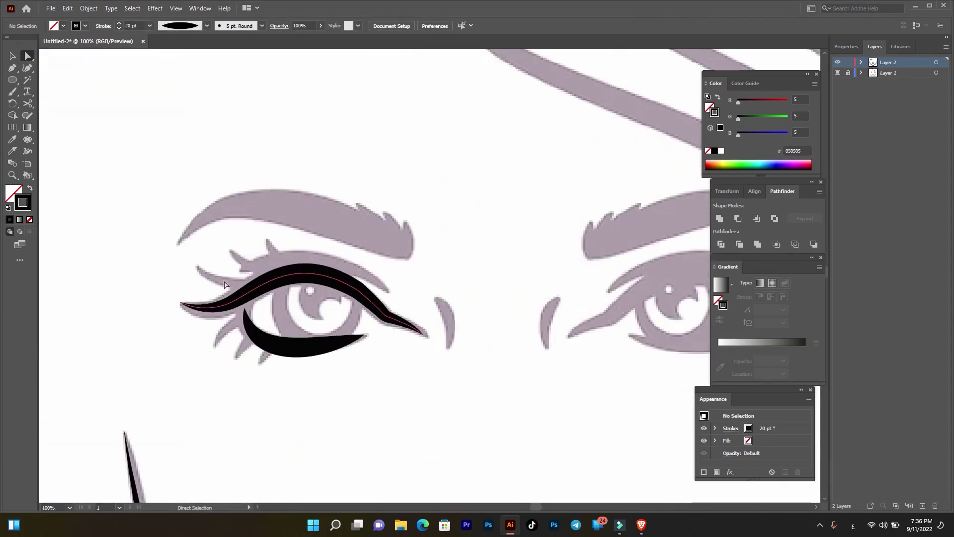
{"action": "left_click", "coordinate": [245, 312]}
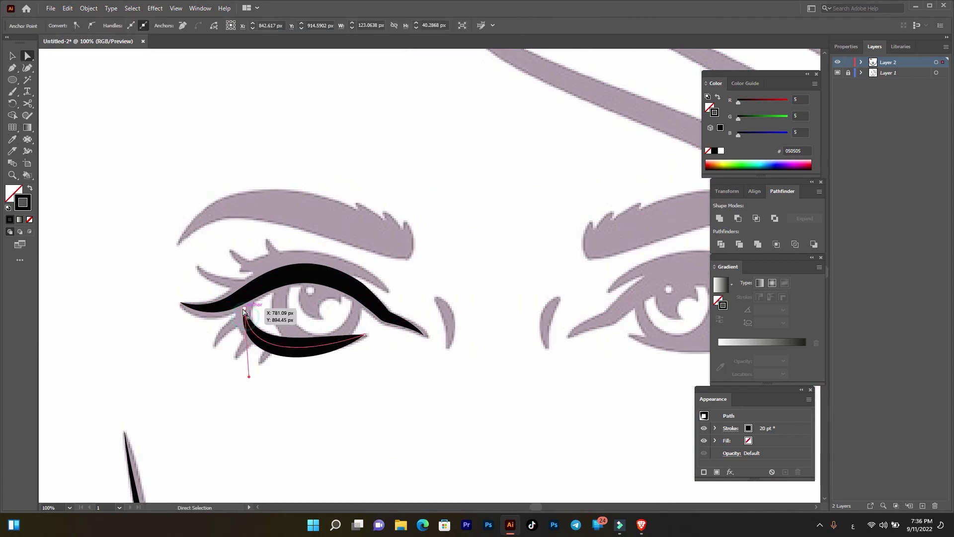
{"action": "left_click", "coordinate": [243, 306]}
{"action": "left_click_drag", "start_coordinate": [244, 306], "coordinate": [242, 302]}
{"action": "left_click", "coordinate": [248, 374]}
Step: Reshape the lower eyeliner's inner end by adjusting its anchor and direction handles
{"action": "left_click", "coordinate": [247, 319]}
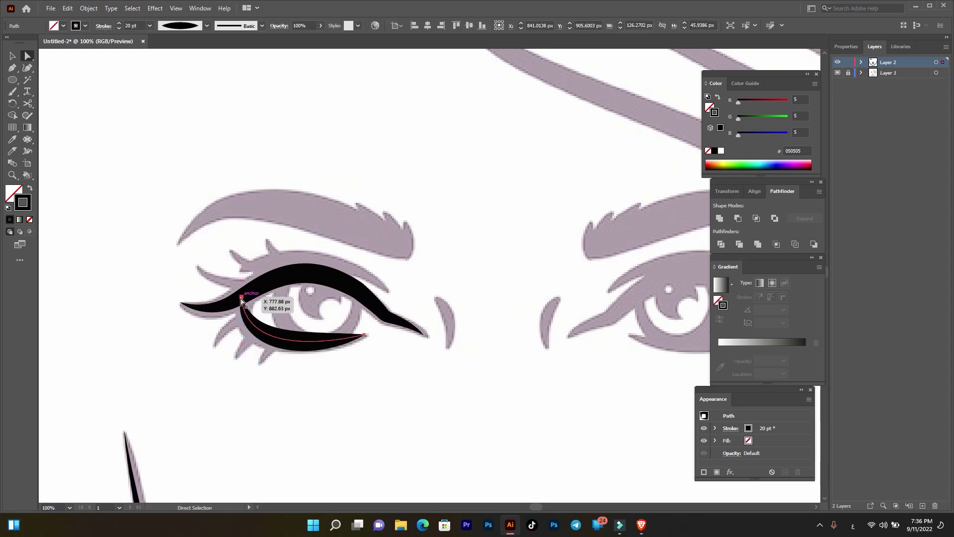
{"action": "left_click", "coordinate": [242, 301]}
{"action": "left_click_drag", "start_coordinate": [245, 362], "coordinate": [237, 375]}
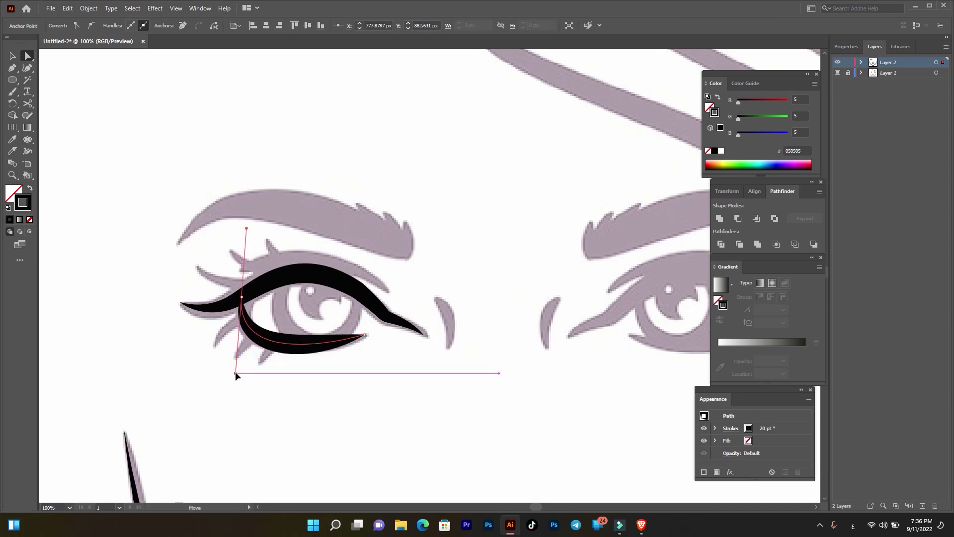
{"action": "left_click_drag", "start_coordinate": [247, 229], "coordinate": [245, 237]}
{"action": "left_click_drag", "start_coordinate": [242, 297], "coordinate": [245, 301]}
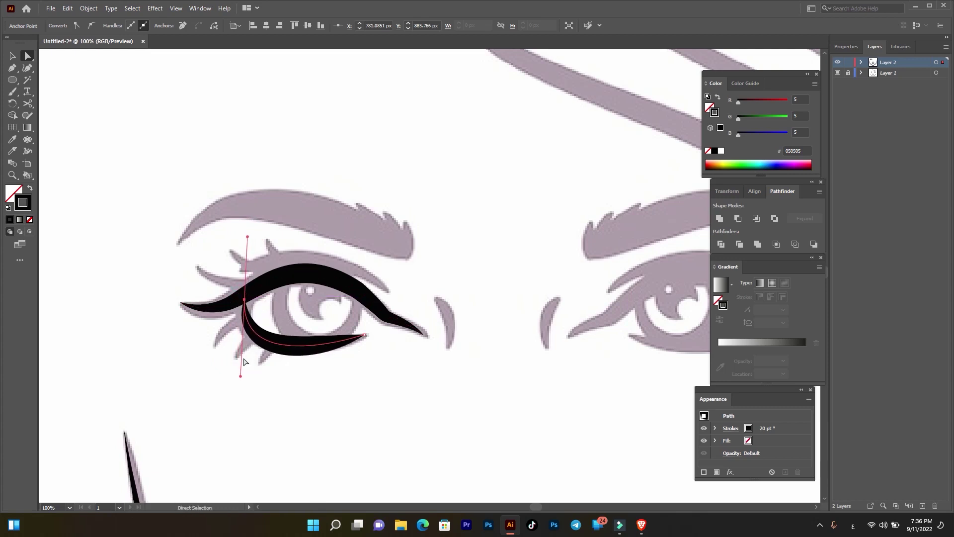
{"action": "left_click", "coordinate": [432, 194]}
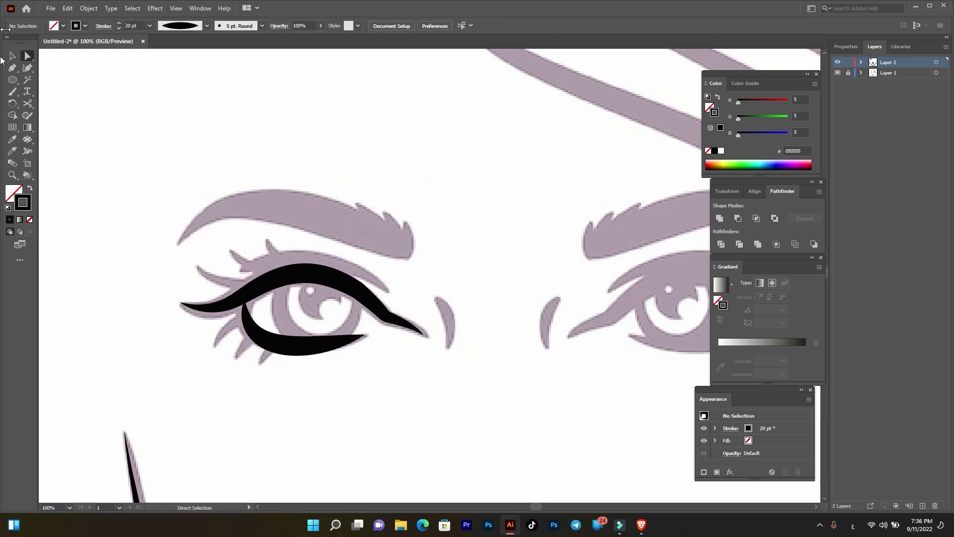
Step: Apply a different tapered width profile to the lower eyeliner
{"action": "left_click", "coordinate": [13, 56]}
{"action": "left_click", "coordinate": [303, 346]}
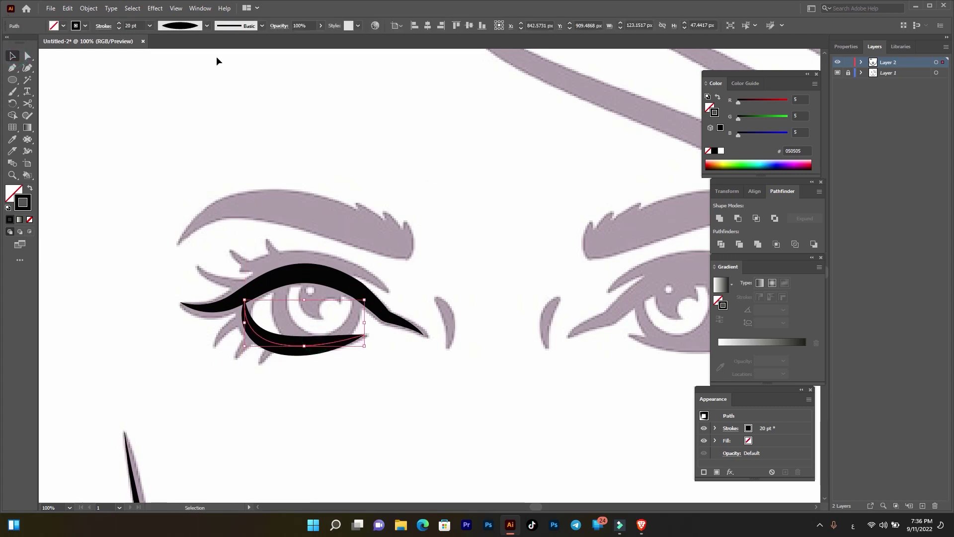
{"action": "left_click", "coordinate": [185, 22]}
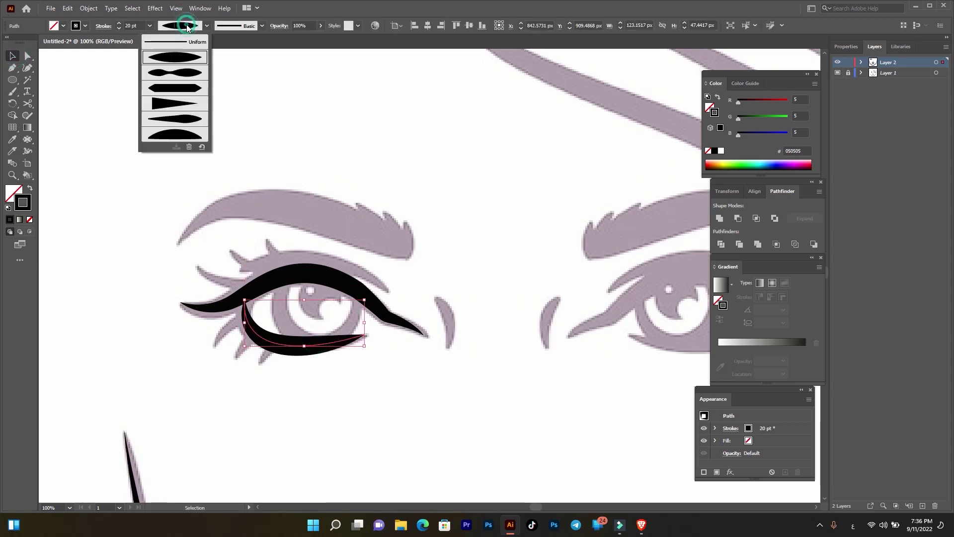
{"action": "left_click", "coordinate": [195, 124]}
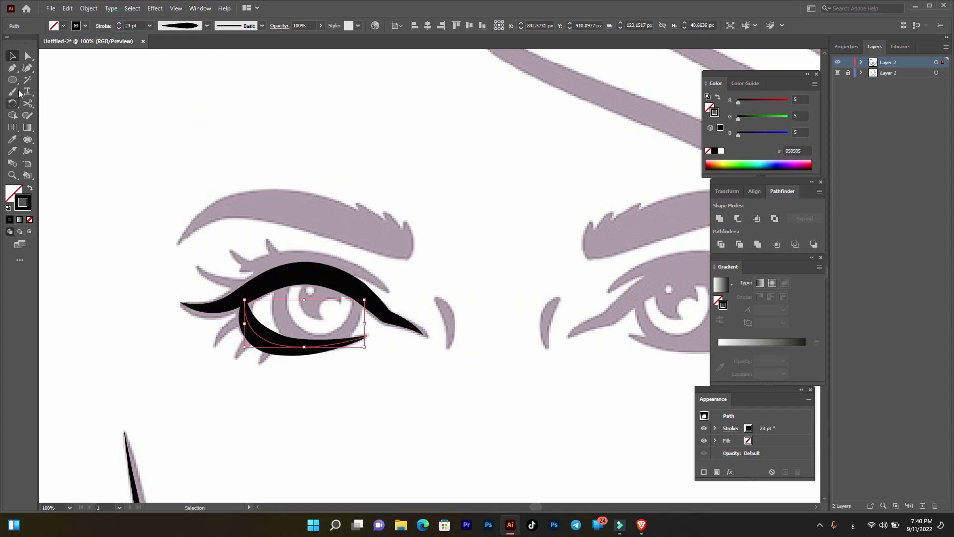
Step: Move the lower eyeliner's inner anchor up and smooth its lower curve under the eye
{"action": "left_click", "coordinate": [29, 56]}
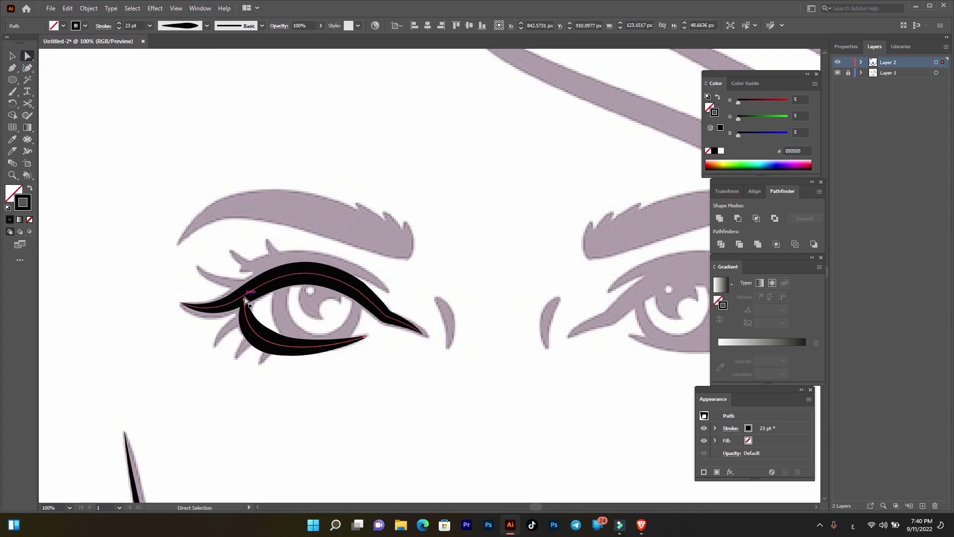
{"action": "left_click_drag", "start_coordinate": [245, 302], "coordinate": [241, 293]}
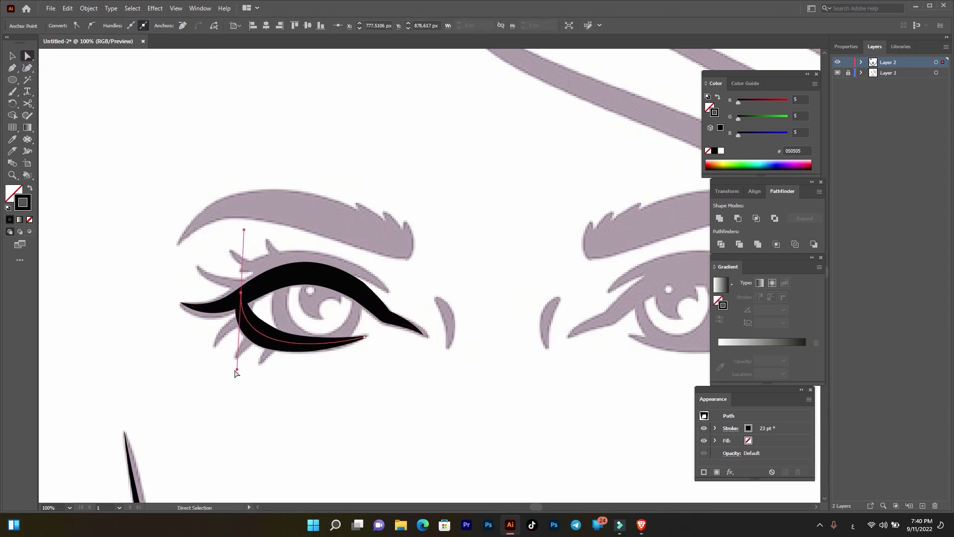
{"action": "left_click_drag", "start_coordinate": [238, 370], "coordinate": [254, 383]}
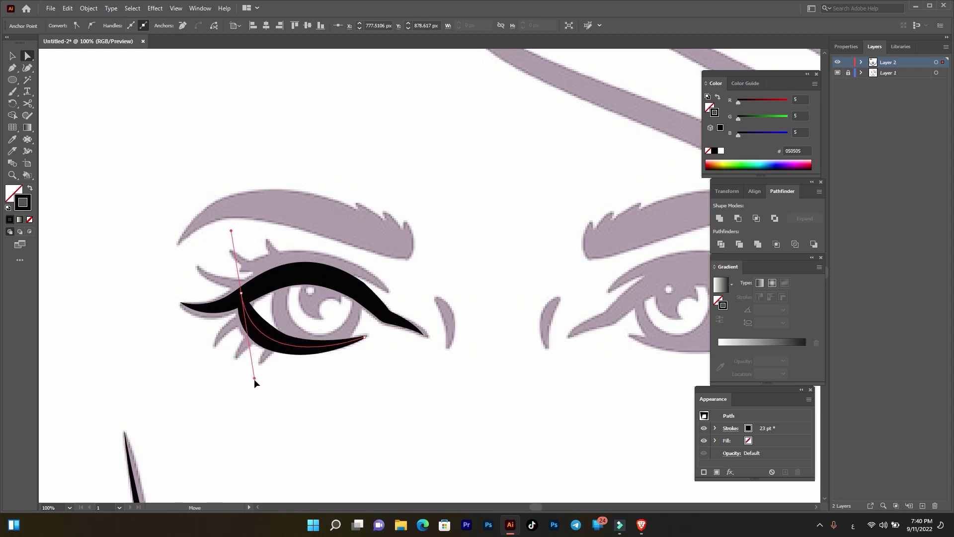
{"action": "left_click", "coordinate": [425, 425]}
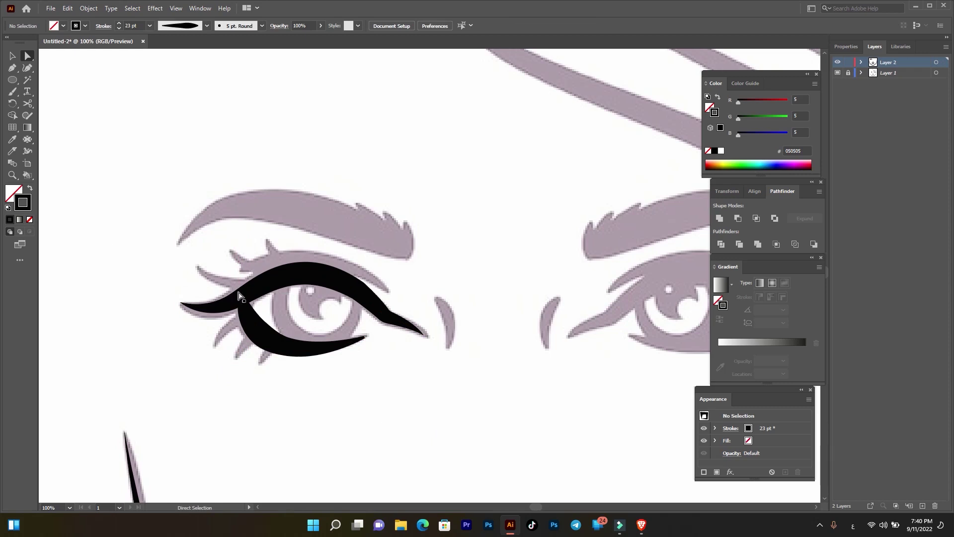
Step: Draw a closed curved band over the upper lid and fill it black with no stroke
{"action": "left_click", "coordinate": [13, 69]}
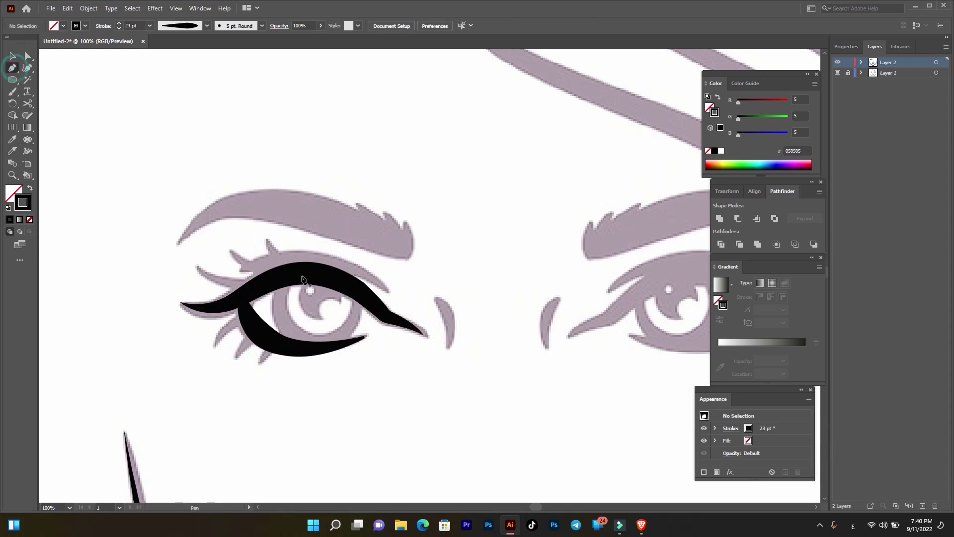
{"action": "left_click", "coordinate": [388, 292]}
{"action": "mouse_move", "coordinate": [241, 269]}
{"action": "left_mouse_down"}
{"action": "mouse_move", "coordinate": [140, 307]}
{"action": "mouse_move", "coordinate": [153, 323]}
{"action": "left_mouse_up"}
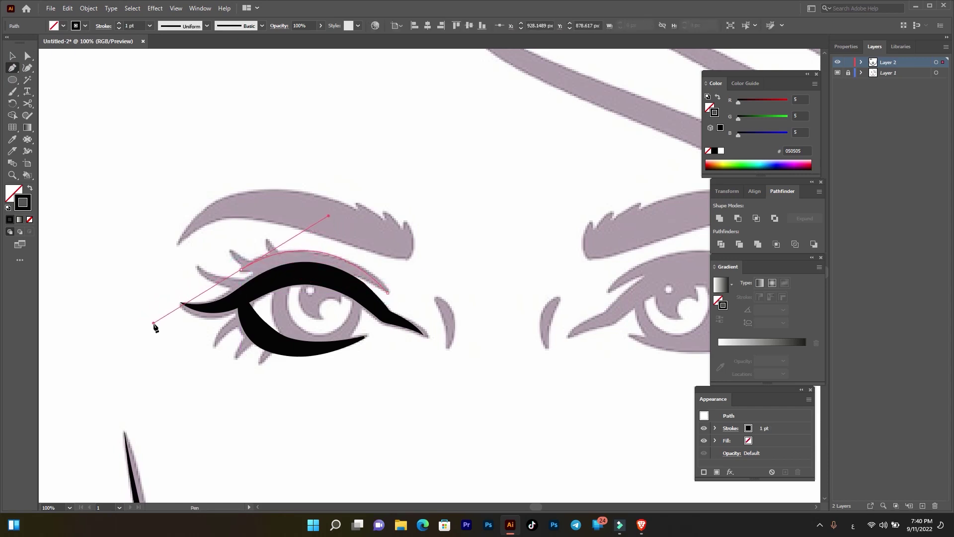
{"action": "left_click", "coordinate": [241, 270]}
{"action": "left_click", "coordinate": [262, 277]}
{"action": "left_click_drag", "start_coordinate": [388, 292], "coordinate": [424, 323]}
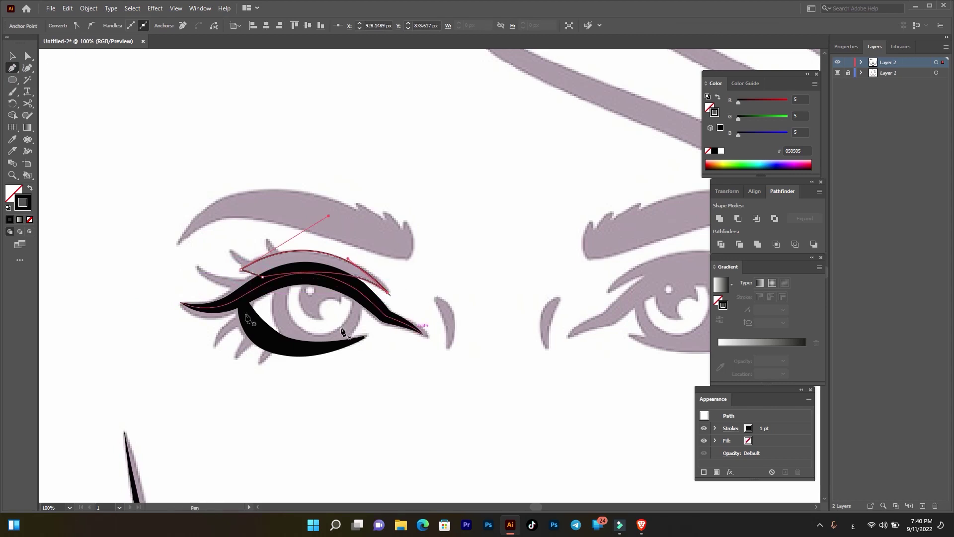
{"action": "left_click", "coordinate": [29, 189]}
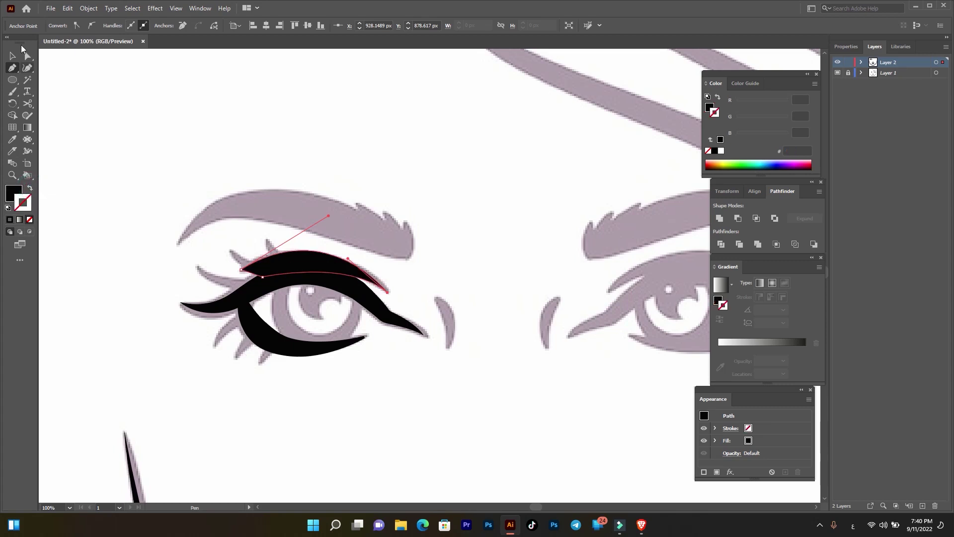
Step: Try uniting the lid band with the eyeliner via Pathfinder, then undo it
{"action": "left_click", "coordinate": [12, 56]}
{"action": "left_click", "coordinate": [221, 99]}
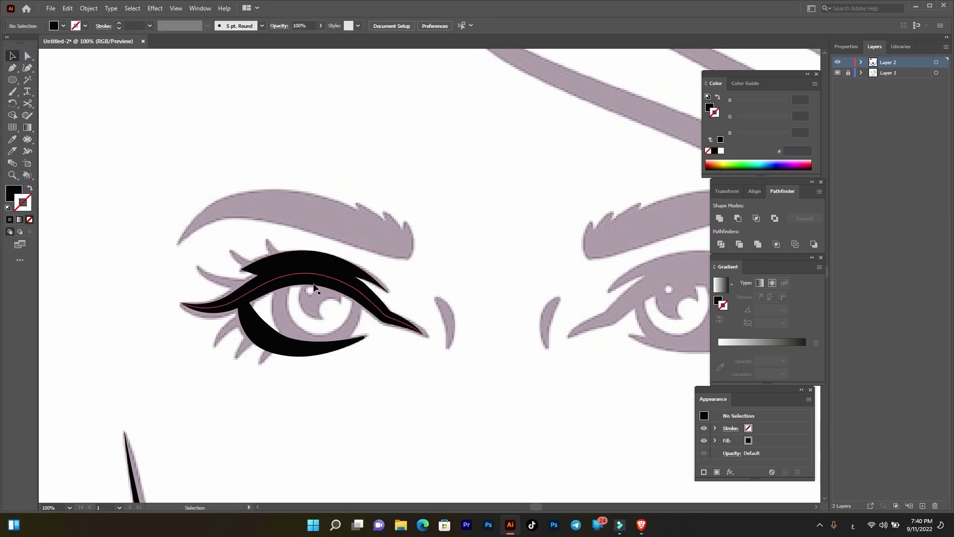
{"action": "left_click", "coordinate": [325, 269]}
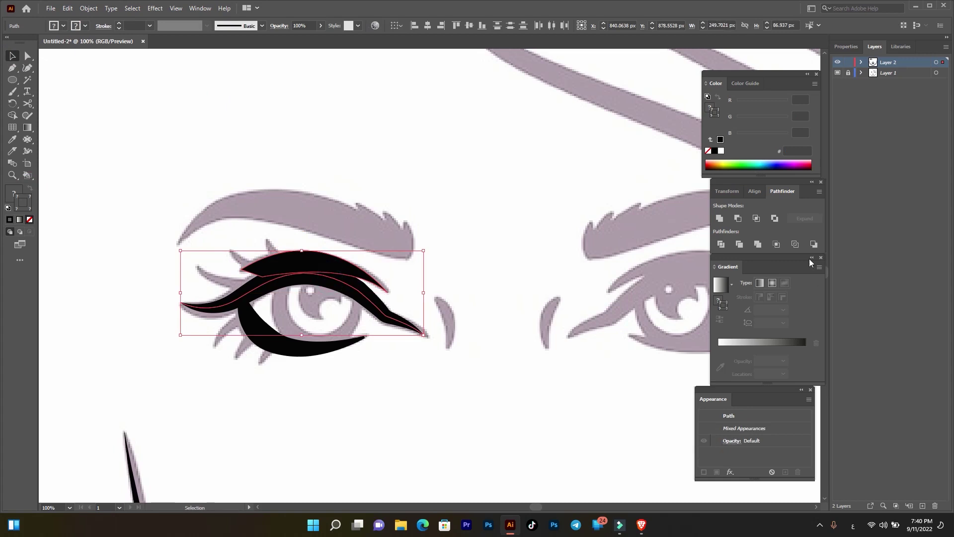
{"action": "left_click", "coordinate": [720, 218]}
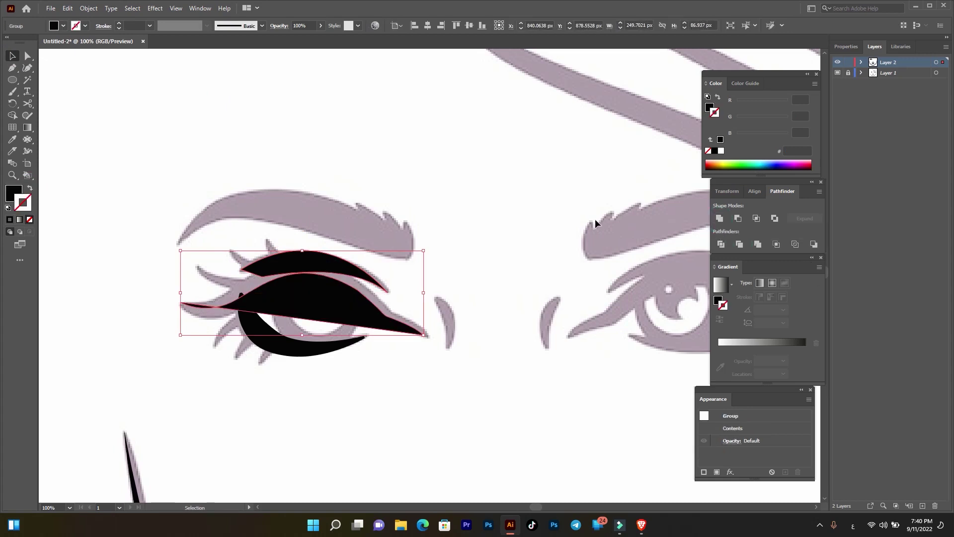
{"action": "key", "text": "ctrl+z"}
{"action": "left_click", "coordinate": [442, 171]}
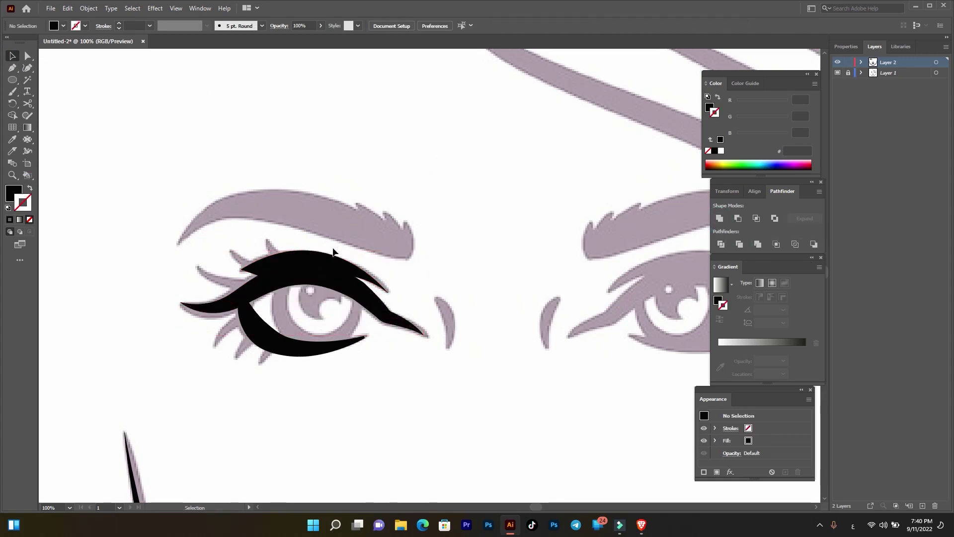
Step: Draw a pointed black lash spike on top of the lid and a second lash sweeping left
{"action": "left_click", "coordinate": [12, 67]}
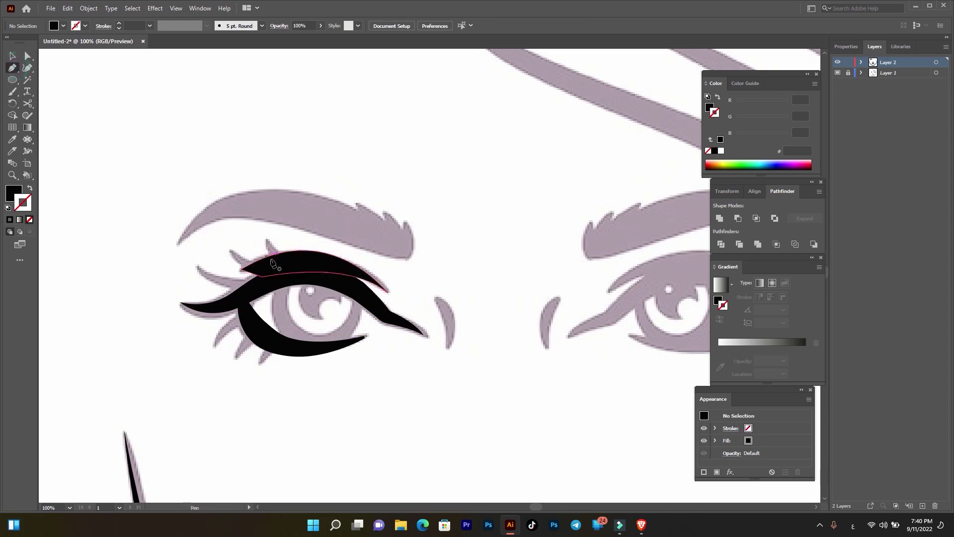
{"action": "left_click", "coordinate": [282, 256]}
{"action": "left_click", "coordinate": [266, 240]}
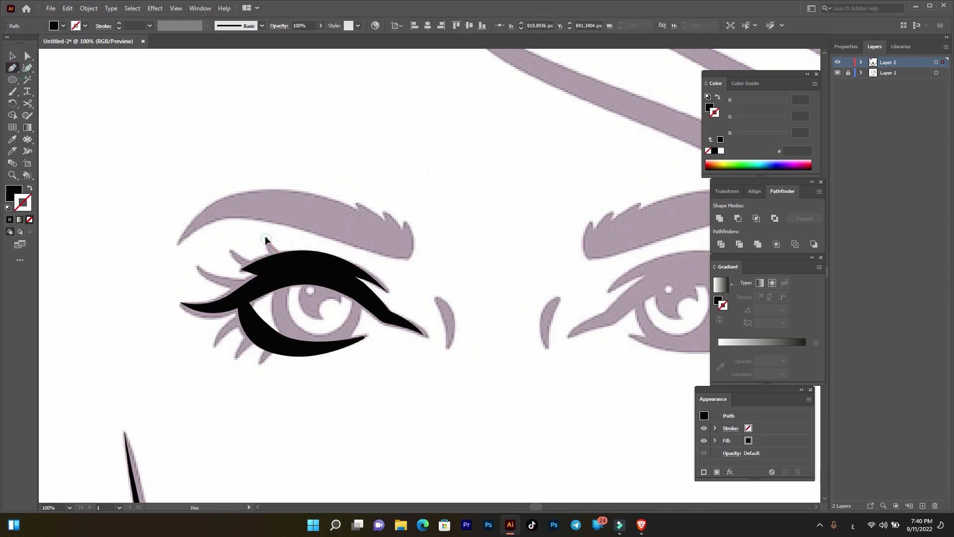
{"action": "left_click", "coordinate": [264, 240]}
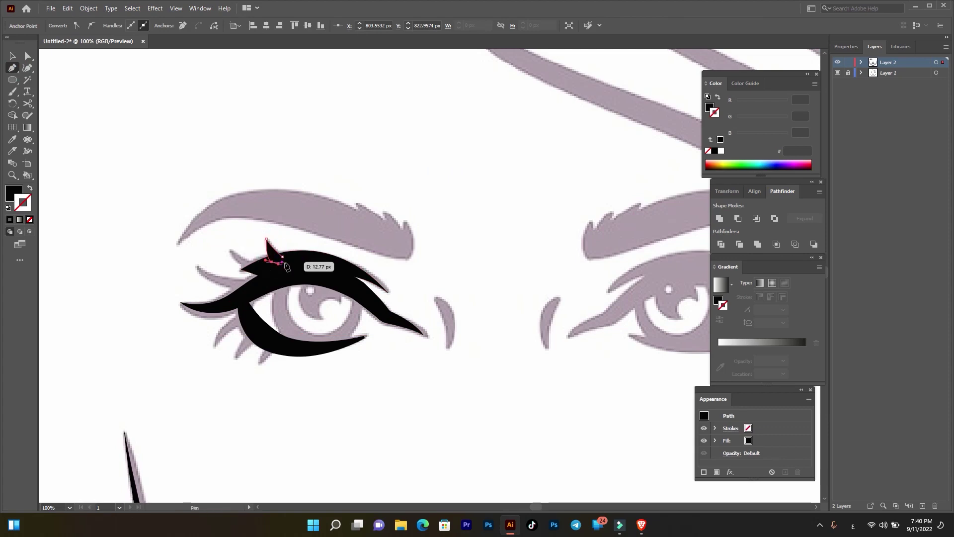
{"action": "left_click_drag", "start_coordinate": [286, 264], "coordinate": [290, 269]}
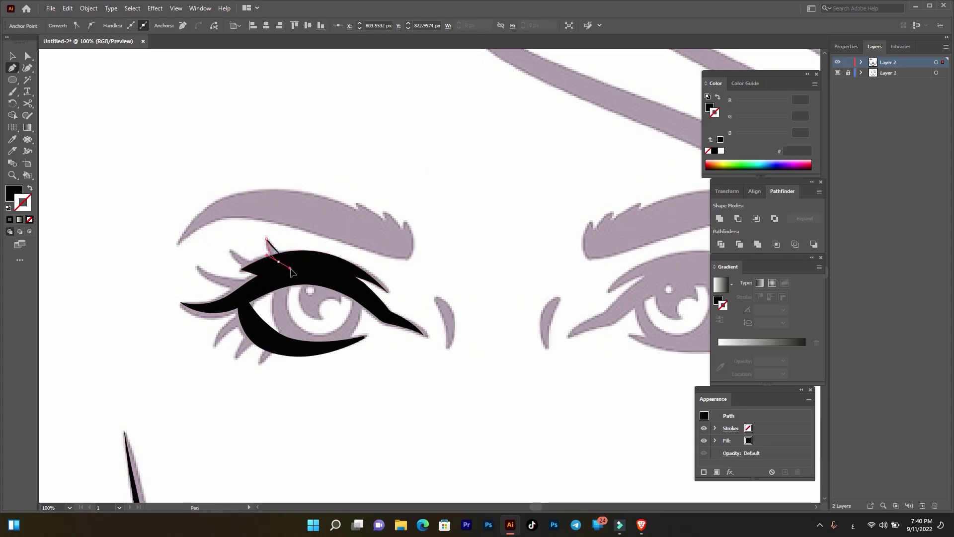
{"action": "left_click", "coordinate": [290, 269]}
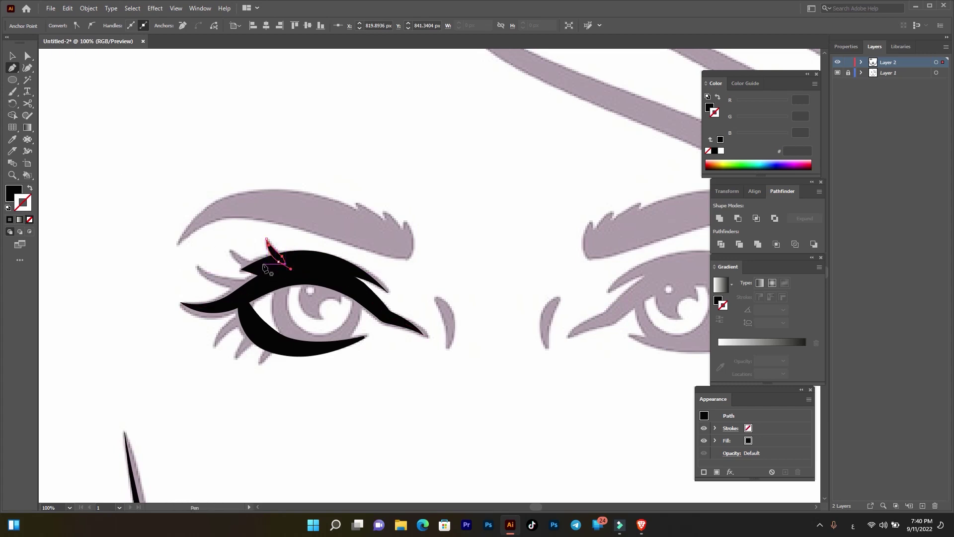
{"action": "left_click", "coordinate": [262, 265]}
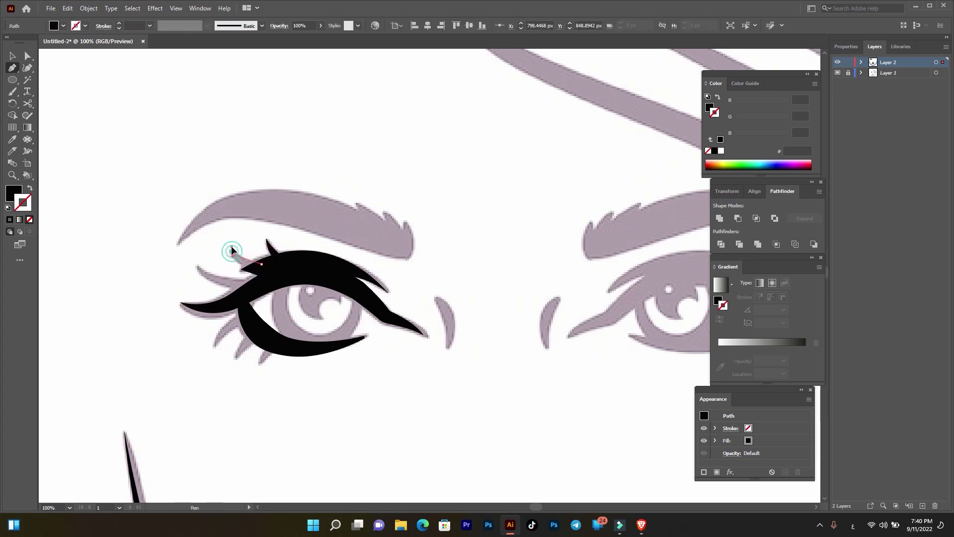
{"action": "left_click", "coordinate": [231, 251]}
{"action": "mouse_move", "coordinate": [286, 272]}
{"action": "left_mouse_down"}
{"action": "mouse_move", "coordinate": [254, 271]}
{"action": "mouse_move", "coordinate": [264, 271]}
{"action": "left_mouse_up"}
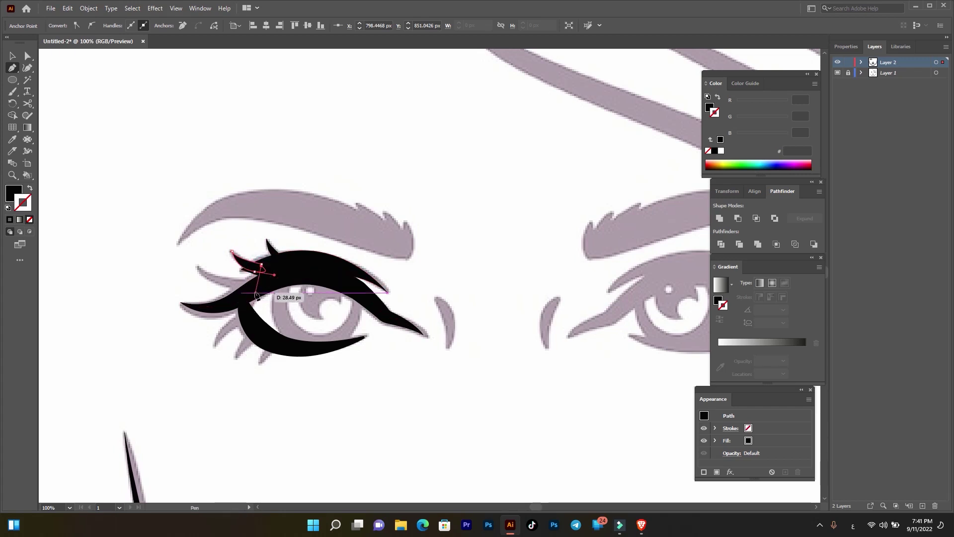
{"action": "left_click", "coordinate": [257, 286]}
Step: Draw a third lash along the lid, undoing misplaced points, then deselect
{"action": "left_click", "coordinate": [199, 266]}
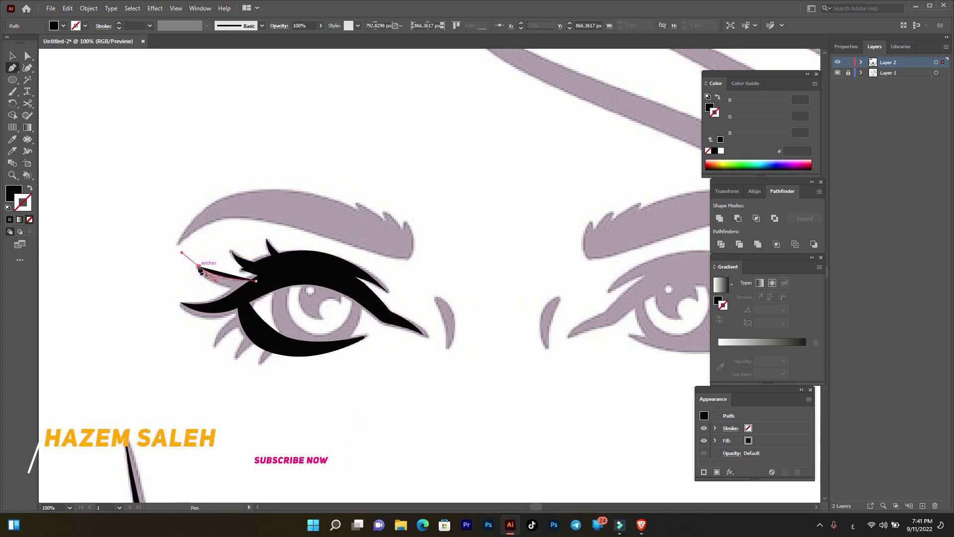
{"action": "key", "text": "ctrl+z"}
{"action": "left_click_drag", "start_coordinate": [242, 275], "coordinate": [243, 301]}
{"action": "key", "text": "ctrl+z"}
{"action": "left_click", "coordinate": [243, 294]}
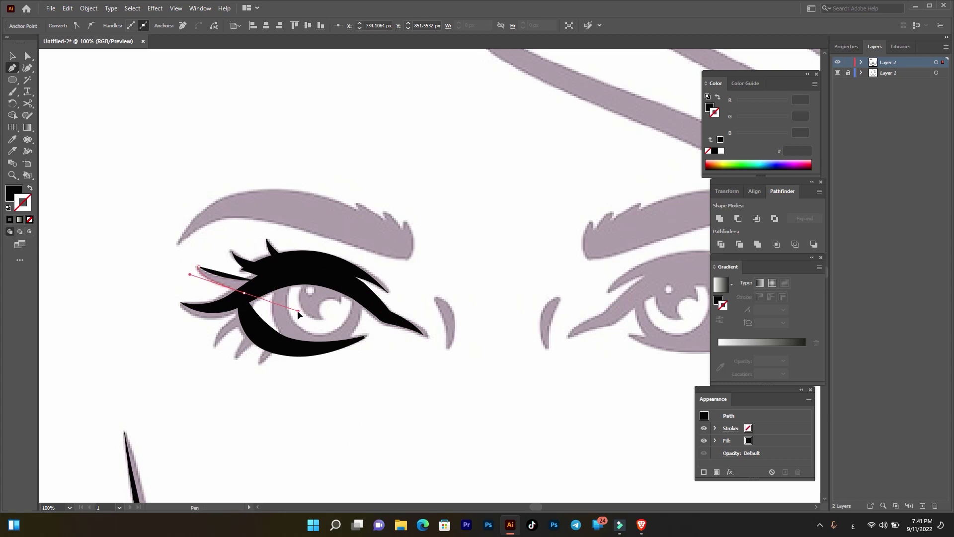
{"action": "left_click_drag", "start_coordinate": [256, 284], "coordinate": [254, 289]}
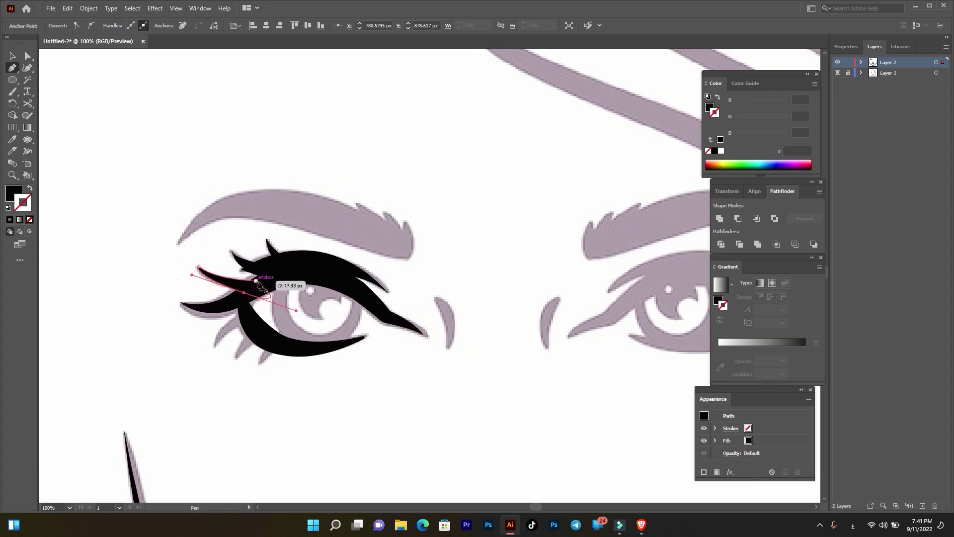
{"action": "key", "text": "super"}
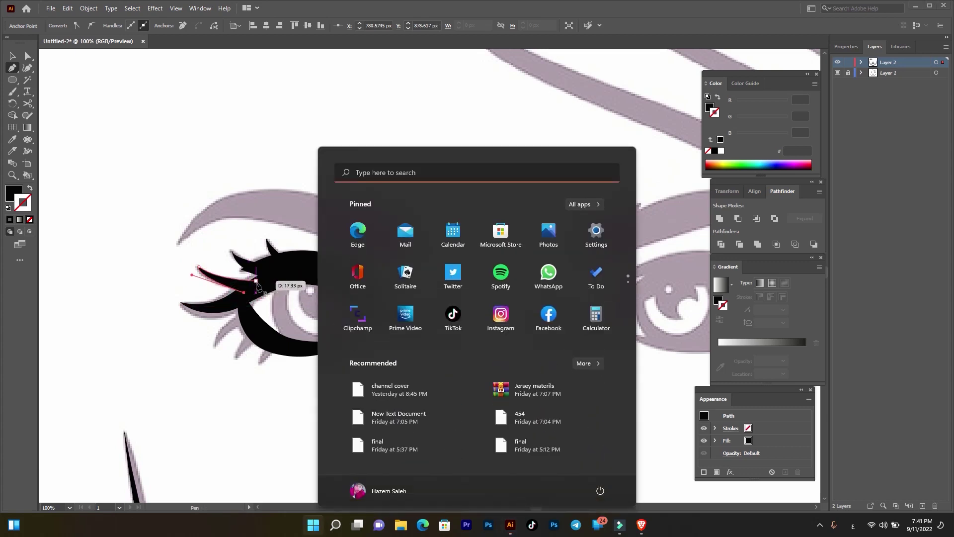
{"action": "key", "text": "super"}
{"action": "left_click", "coordinate": [256, 281]}
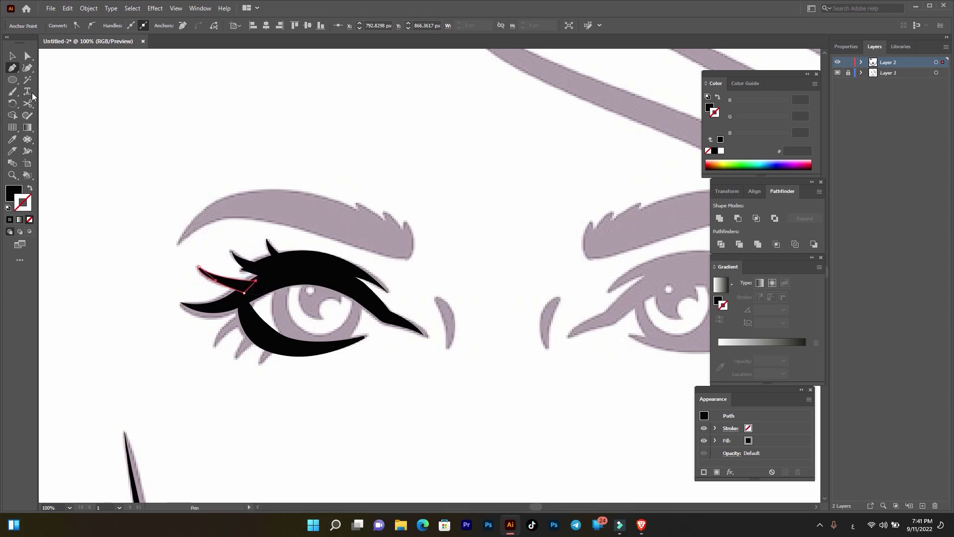
{"action": "left_click", "coordinate": [11, 53]}
{"action": "left_click", "coordinate": [98, 105]}
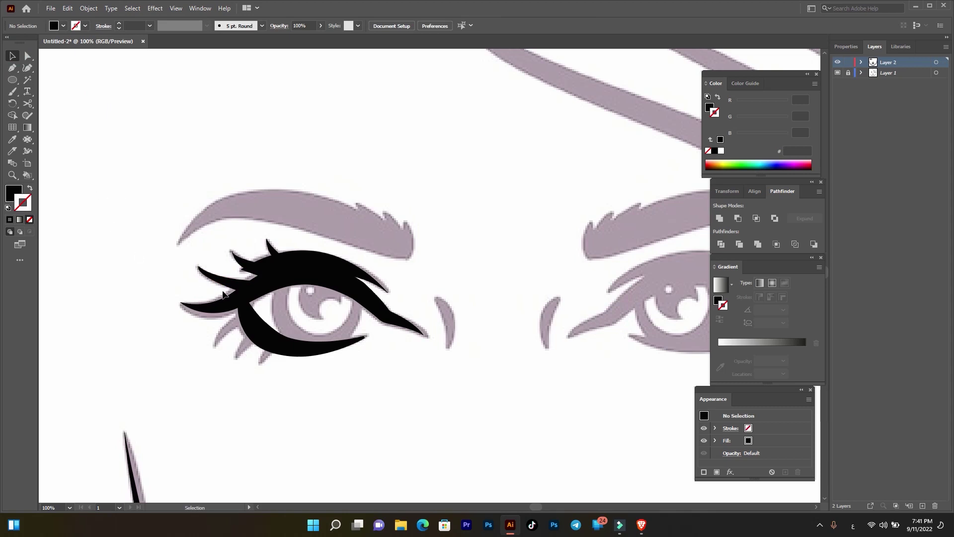
Step: Alt-drag a copy of a lash below the eye and reflect it vertically
{"action": "mouse_move", "coordinate": [226, 284]}
{"action": "left_mouse_down"}
{"action": "mouse_move", "coordinate": [230, 358]}
{"action": "mouse_move", "coordinate": [241, 326]}
{"action": "left_mouse_up"}
{"action": "right_click", "coordinate": [230, 347]}
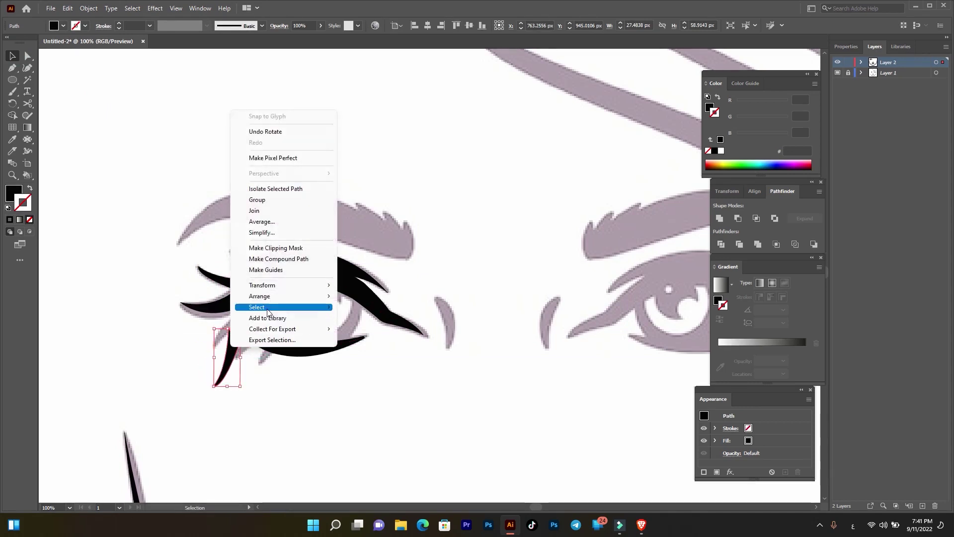
{"action": "mouse_move", "coordinate": [263, 285]}
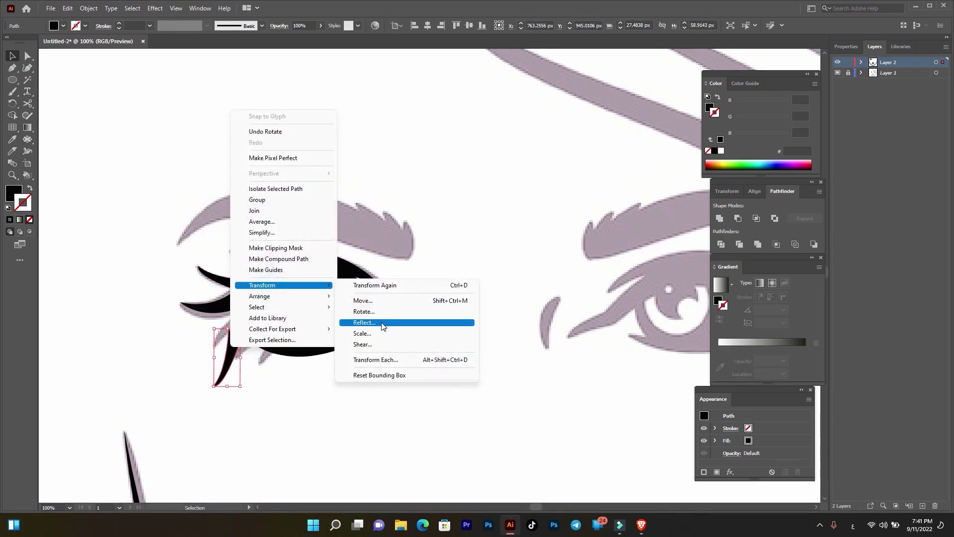
{"action": "left_click", "coordinate": [383, 323]}
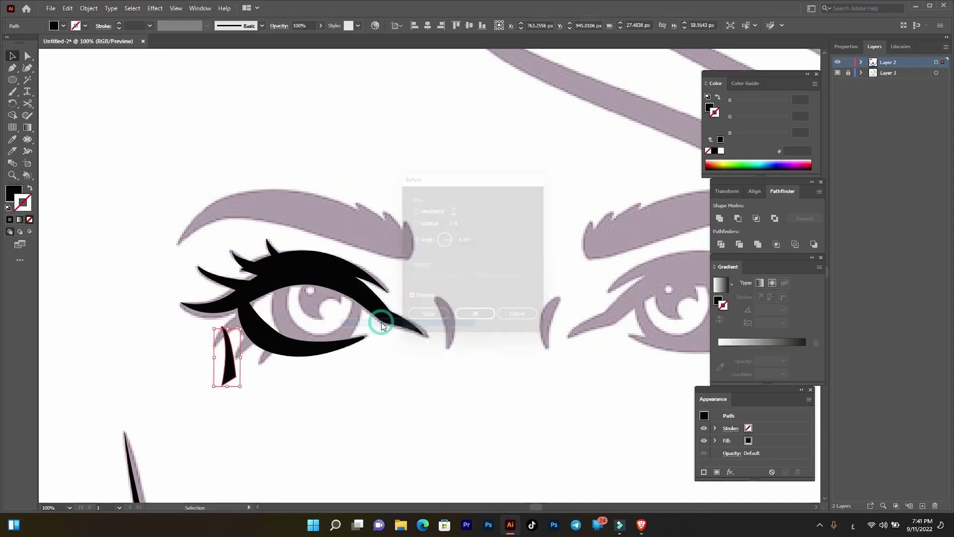
{"action": "left_click", "coordinate": [423, 224]}
{"action": "left_click", "coordinate": [475, 324]}
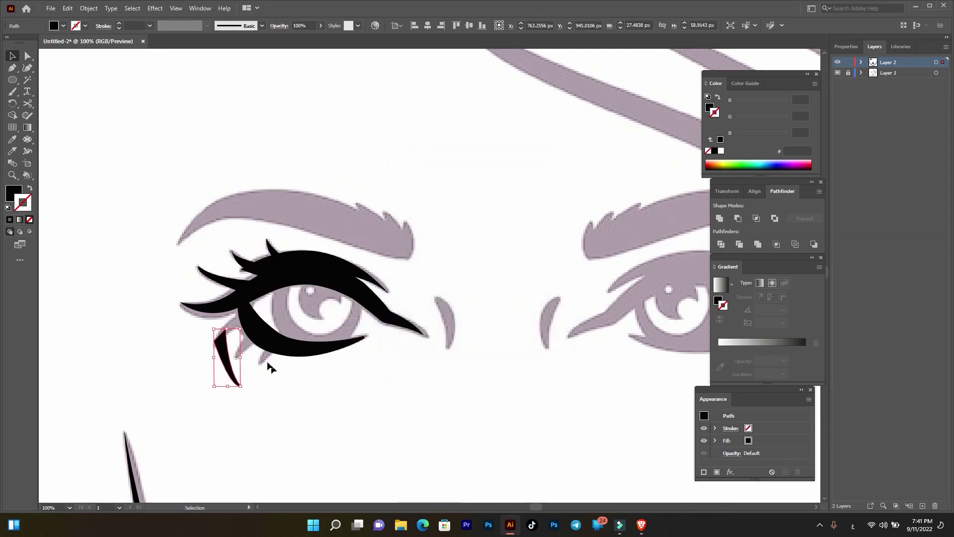
Step: Rotate, position and shrink the copied lash to hang beneath the lower liner
{"action": "mouse_move", "coordinate": [243, 327]}
{"action": "left_mouse_down"}
{"action": "mouse_move", "coordinate": [246, 354]}
{"action": "mouse_move", "coordinate": [230, 336]}
{"action": "mouse_move", "coordinate": [241, 304]}
{"action": "left_mouse_up"}
{"action": "mouse_move", "coordinate": [215, 340]}
{"action": "left_mouse_down"}
{"action": "mouse_move", "coordinate": [224, 329]}
{"action": "mouse_move", "coordinate": [217, 333]}
{"action": "mouse_move", "coordinate": [253, 338]}
{"action": "left_mouse_up"}
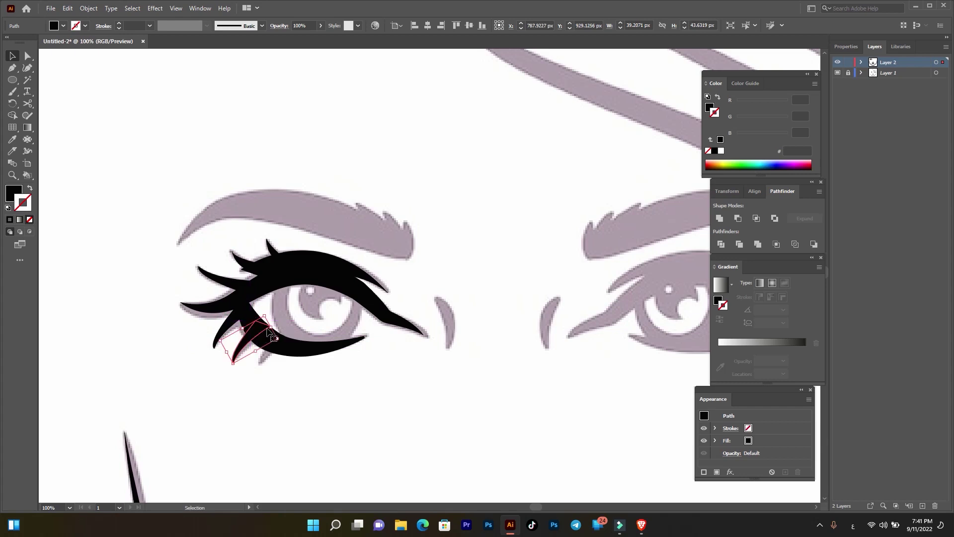
{"action": "left_click", "coordinate": [228, 354]}
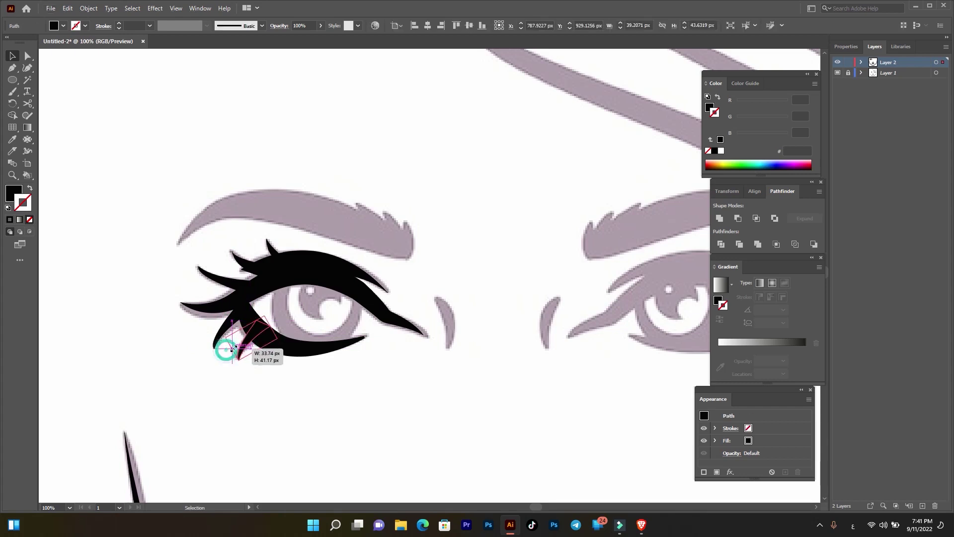
{"action": "mouse_move", "coordinate": [236, 347]}
{"action": "left_mouse_down"}
{"action": "mouse_move", "coordinate": [266, 369]}
{"action": "mouse_move", "coordinate": [253, 344]}
{"action": "mouse_move", "coordinate": [447, 334]}
{"action": "mouse_move", "coordinate": [298, 354]}
{"action": "mouse_move", "coordinate": [266, 343]}
{"action": "mouse_move", "coordinate": [257, 370]}
{"action": "mouse_move", "coordinate": [257, 362]}
{"action": "left_mouse_up"}
{"action": "left_click", "coordinate": [304, 398]}
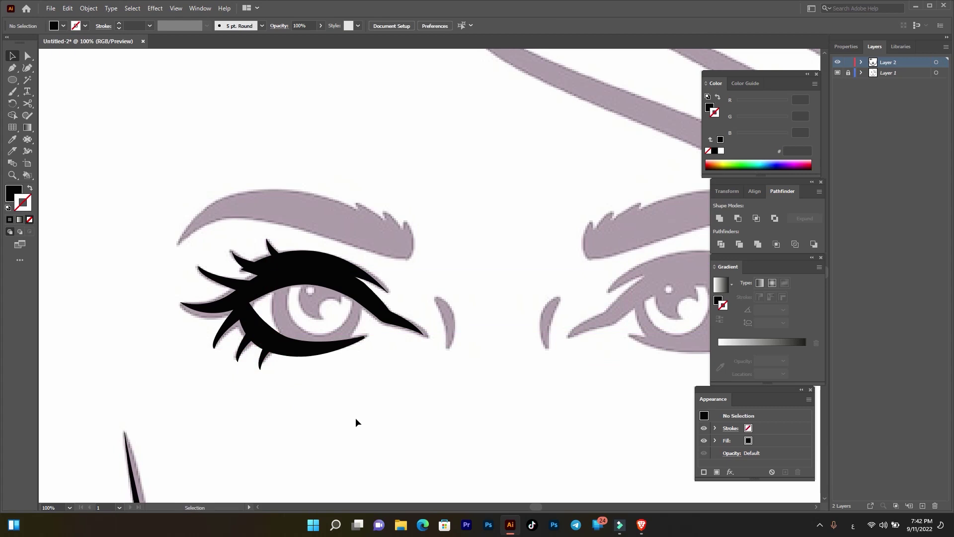
Step: Pen-trace the eyebrow's top edge to its right end and fix the loop at the brow tip
{"action": "left_click", "coordinate": [11, 67]}
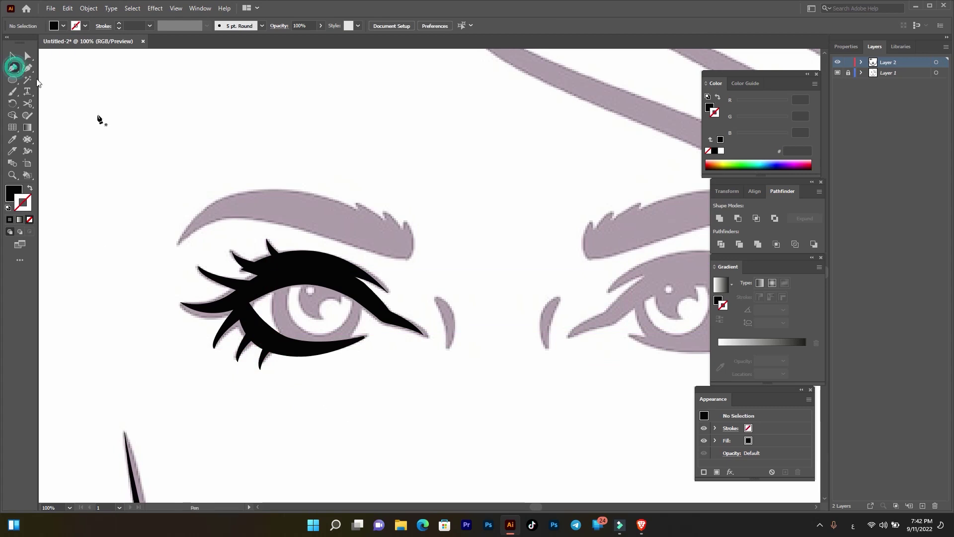
{"action": "left_click", "coordinate": [177, 244]}
{"action": "left_click_drag", "start_coordinate": [255, 219], "coordinate": [299, 230]}
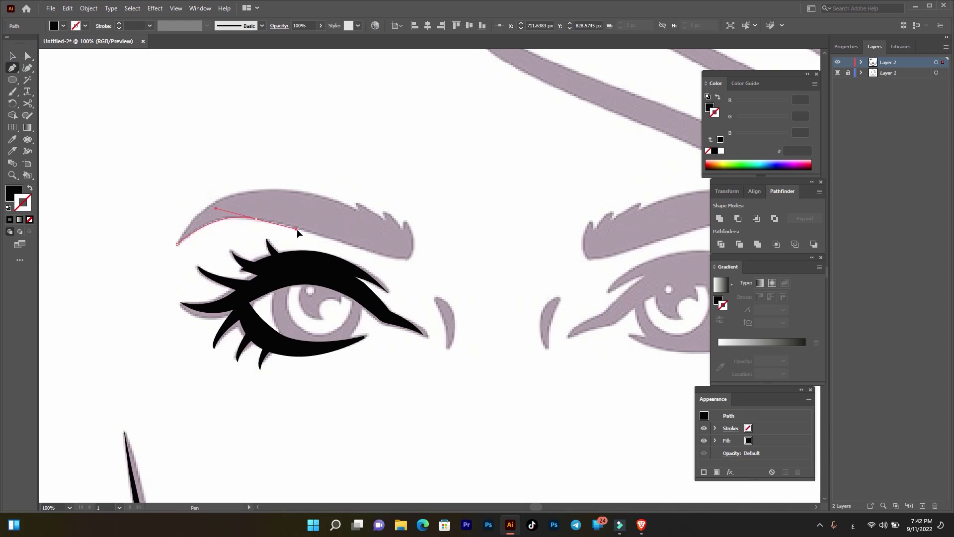
{"action": "left_click", "coordinate": [397, 258]}
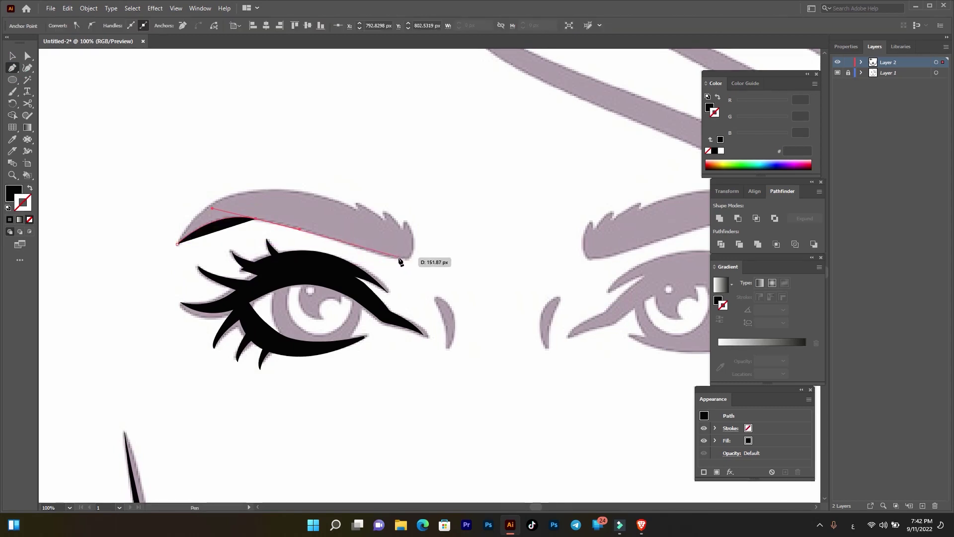
{"action": "left_click_drag", "start_coordinate": [399, 257], "coordinate": [410, 258]}
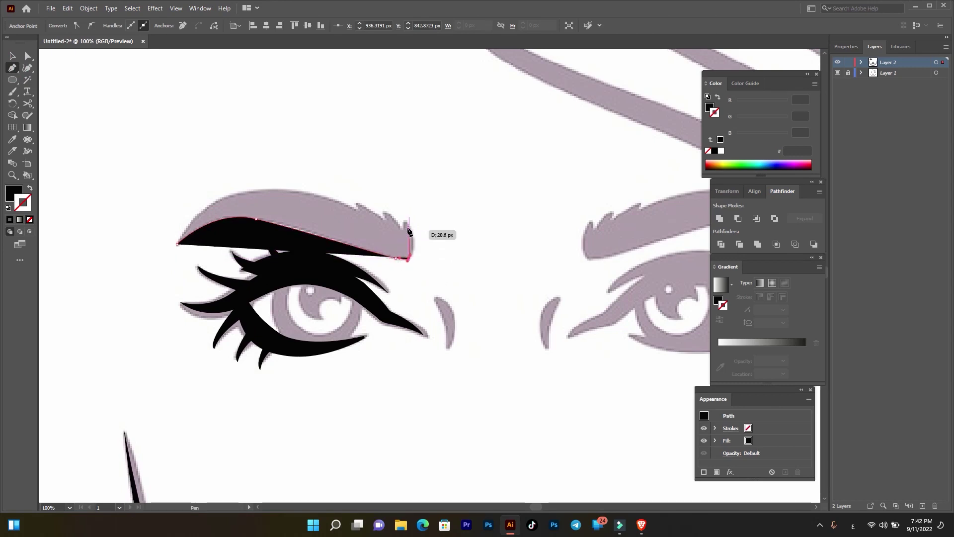
{"action": "left_click_drag", "start_coordinate": [407, 222], "coordinate": [397, 218]}
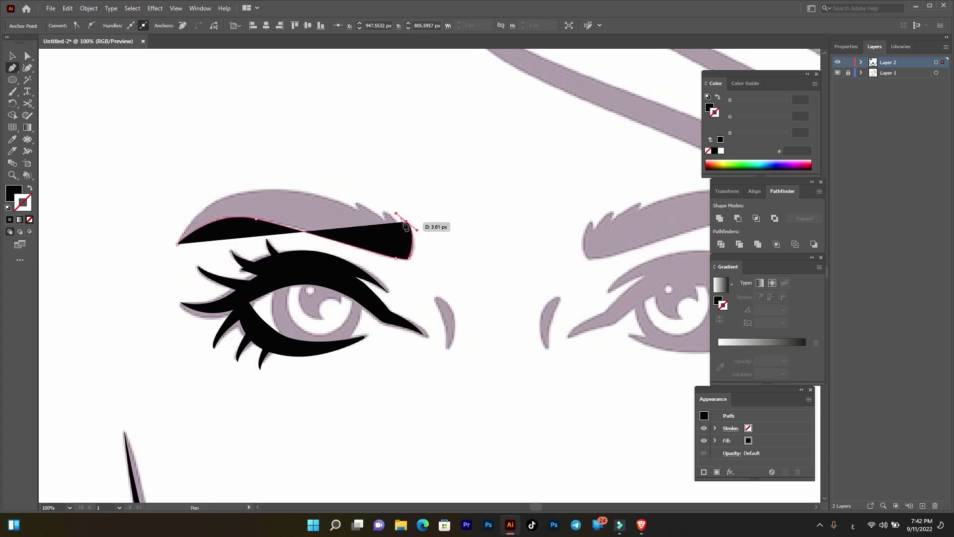
{"action": "left_click", "coordinate": [30, 189]}
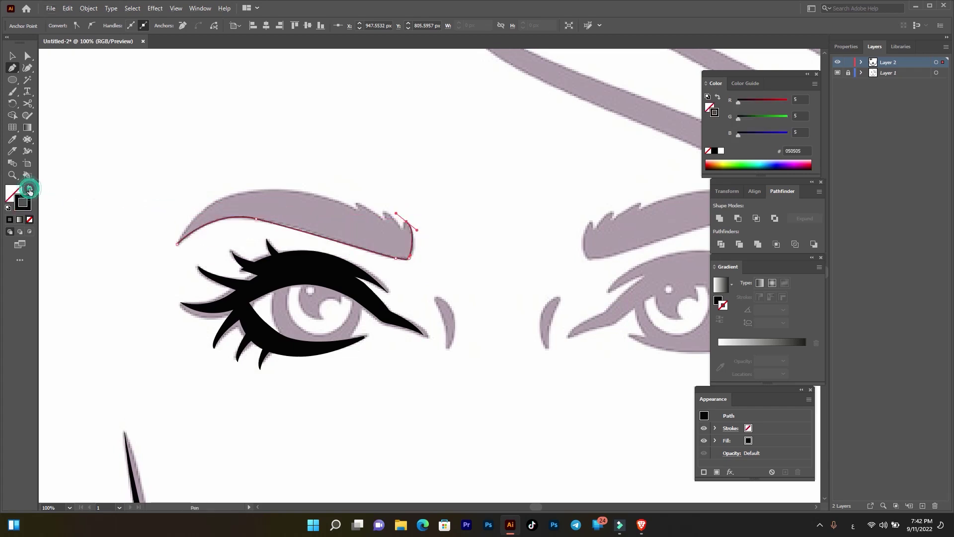
{"action": "scroll", "coordinate": [405, 221], "scroll_direction": "up", "scroll_amount": 3}
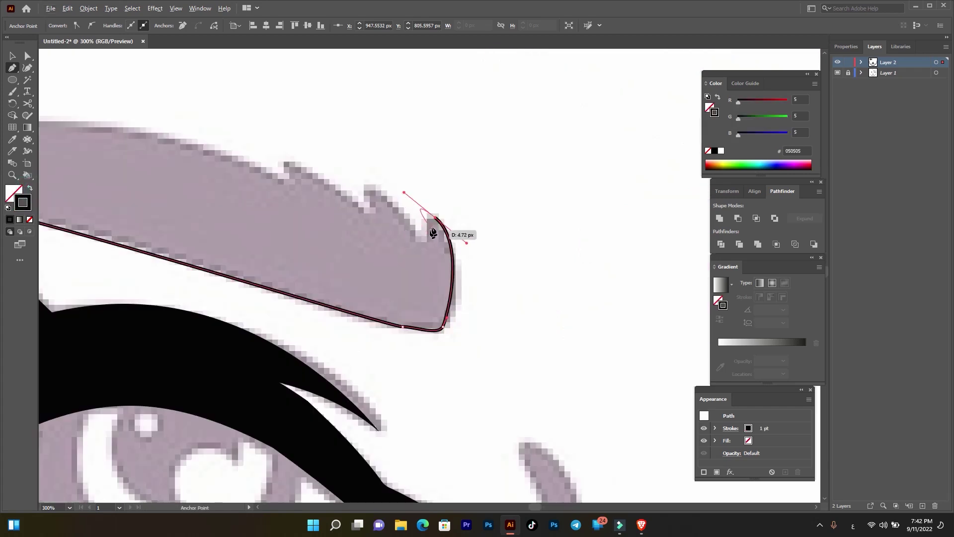
{"action": "left_click_drag", "start_coordinate": [434, 219], "coordinate": [431, 247]}
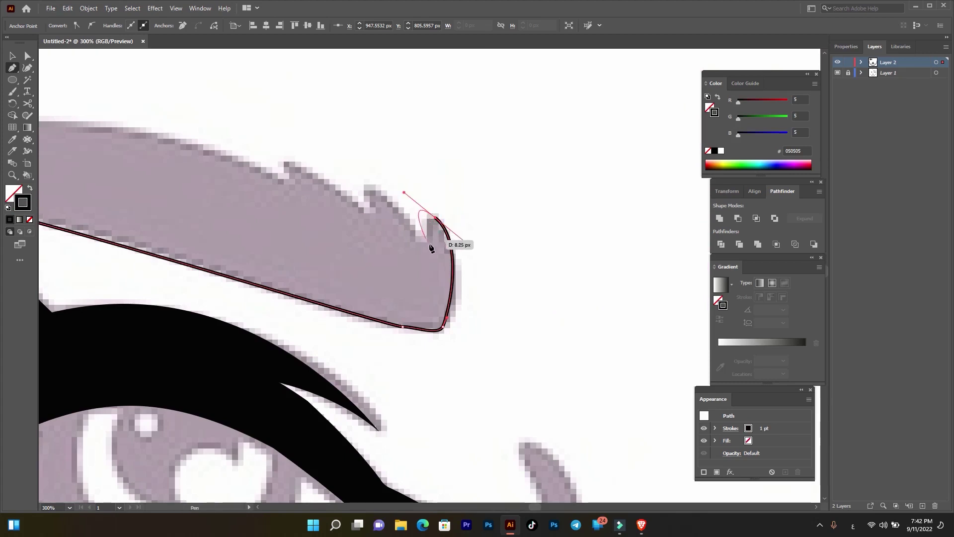
{"action": "mouse_move", "coordinate": [431, 247]}
{"action": "left_mouse_down"}
{"action": "mouse_move", "coordinate": [406, 196]}
{"action": "mouse_move", "coordinate": [426, 239]}
{"action": "left_mouse_up"}
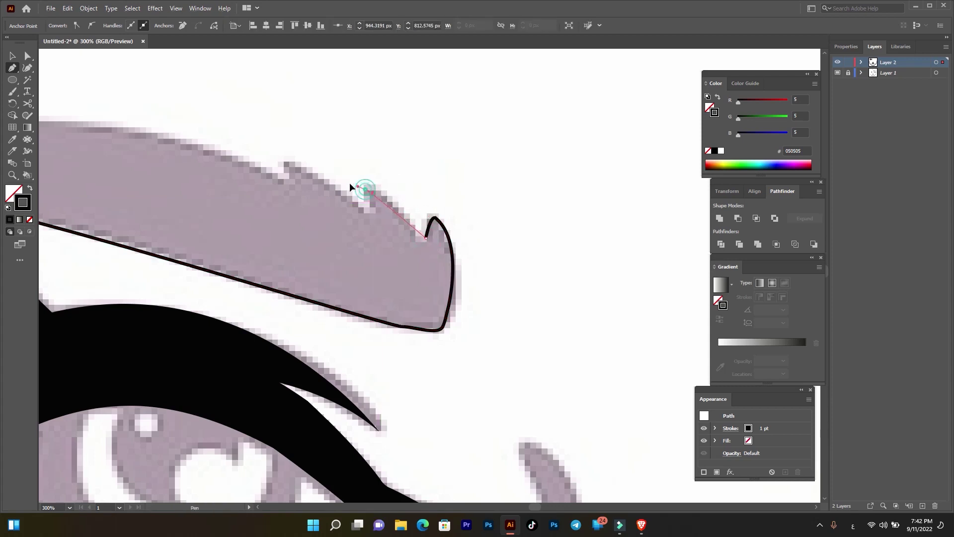
Step: Trace the jagged brow spikes, close the outline, and fill it solid black
{"action": "left_click_drag", "start_coordinate": [365, 189], "coordinate": [376, 216]}
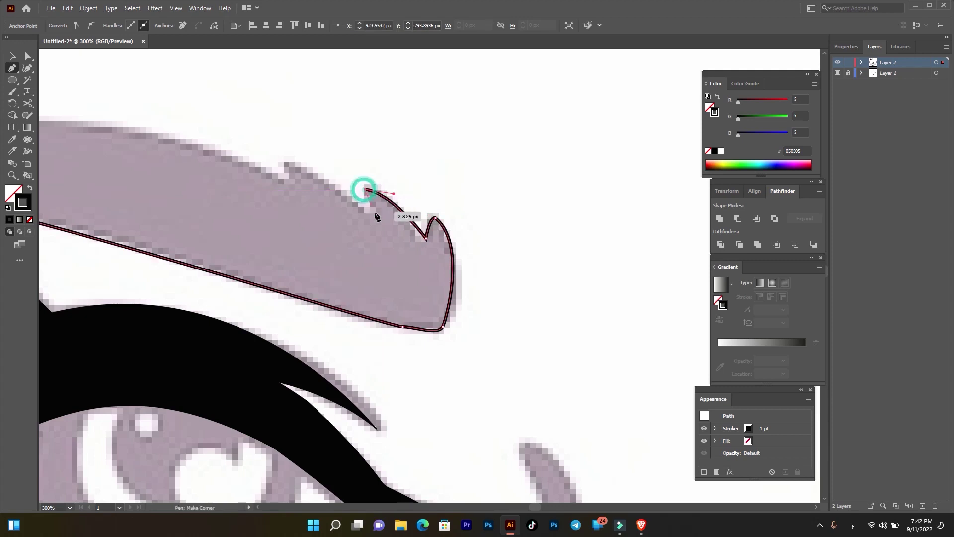
{"action": "left_click_drag", "start_coordinate": [368, 215], "coordinate": [367, 215]}
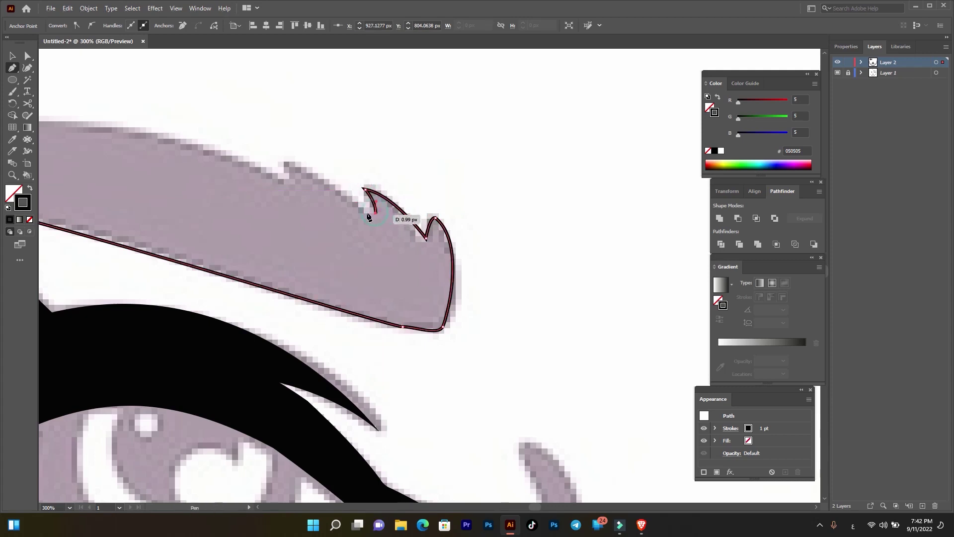
{"action": "mouse_move", "coordinate": [286, 162]}
{"action": "left_mouse_down"}
{"action": "mouse_move", "coordinate": [258, 159]}
{"action": "mouse_move", "coordinate": [295, 187]}
{"action": "mouse_move", "coordinate": [305, 242]}
{"action": "mouse_move", "coordinate": [348, 241]}
{"action": "left_mouse_up"}
{"action": "key", "text": "ctrl+1"}
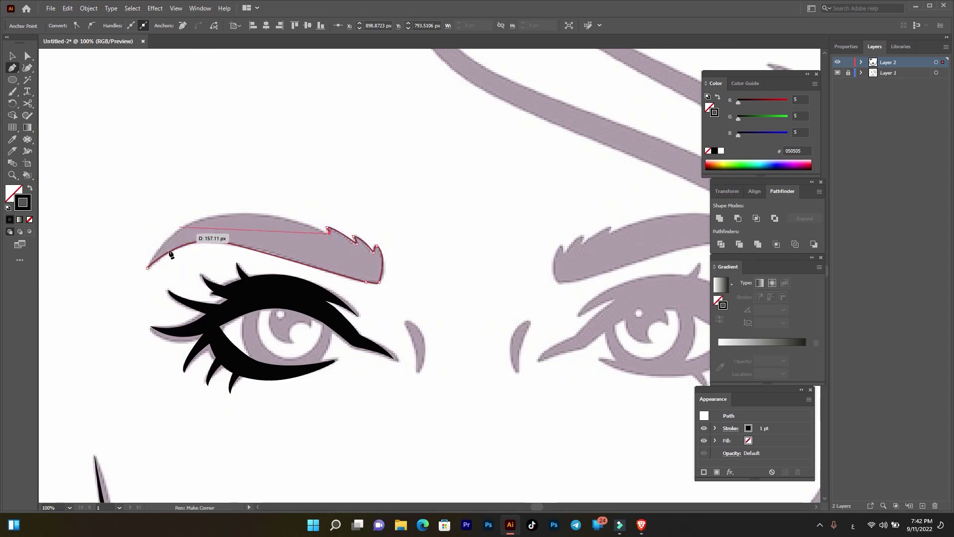
{"action": "left_click_drag", "start_coordinate": [147, 267], "coordinate": [106, 363]}
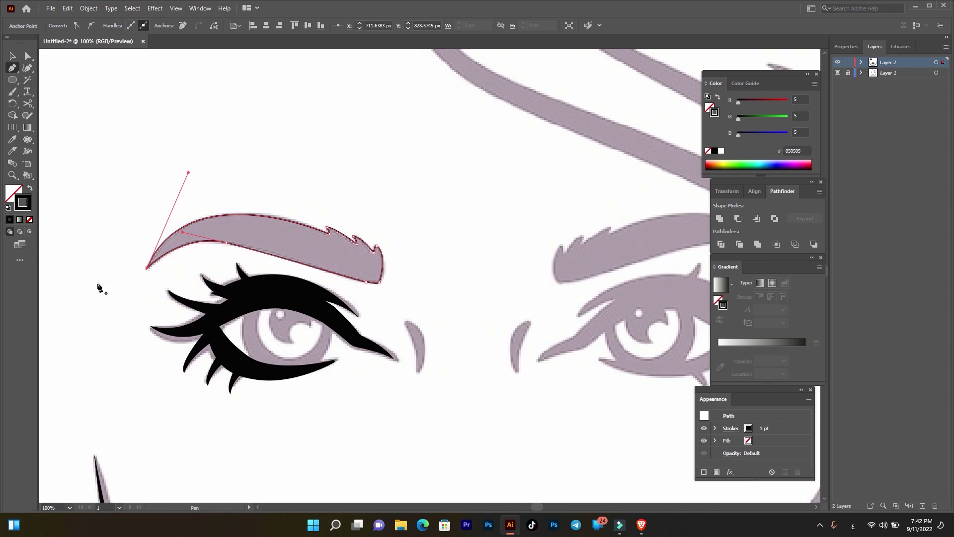
{"action": "left_click", "coordinate": [30, 190]}
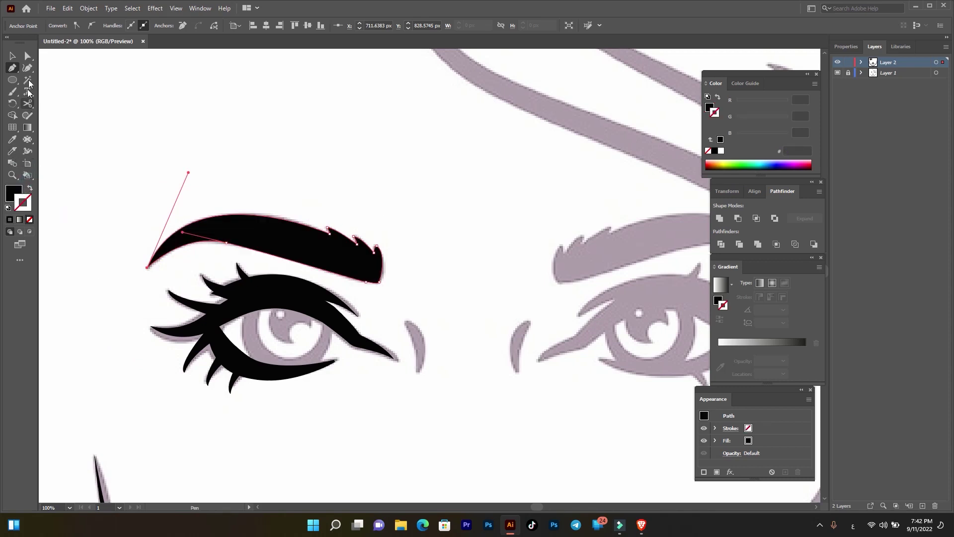
{"action": "left_click", "coordinate": [11, 57]}
{"action": "left_click", "coordinate": [151, 106]}
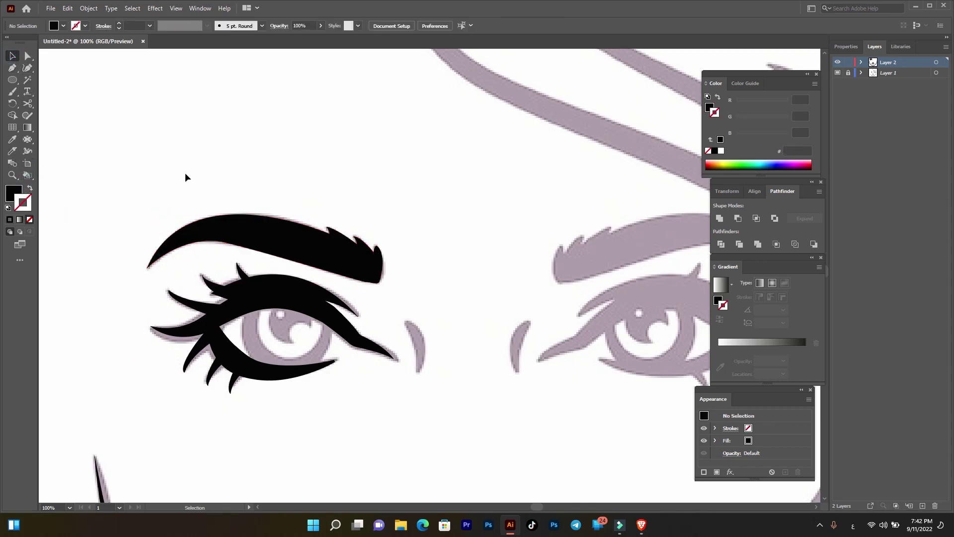
Step: Pen-trace the small curved mark beside the eye as a black stroke with no fill
{"action": "scroll", "coordinate": [134, 160], "scroll_direction": "down", "scroll_amount": 3}
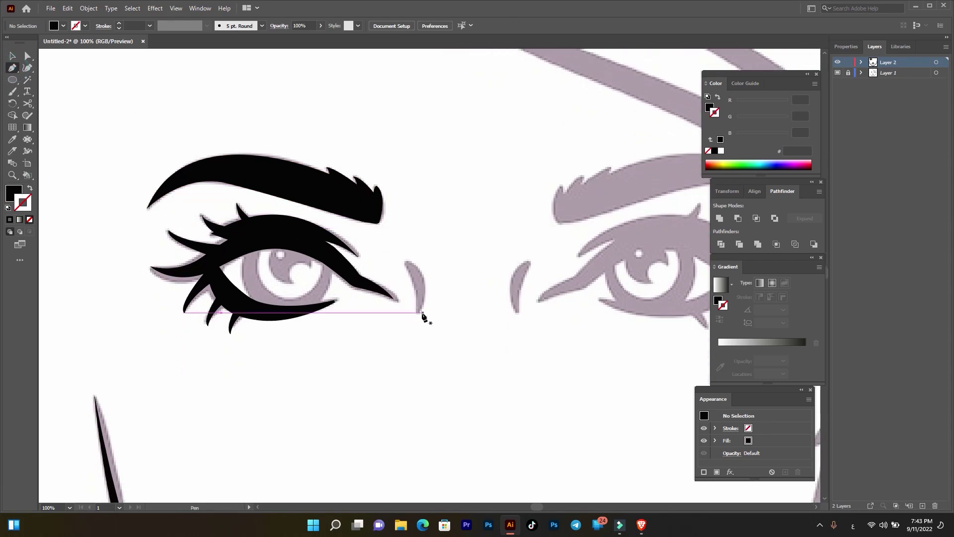
{"action": "left_click", "coordinate": [415, 313]}
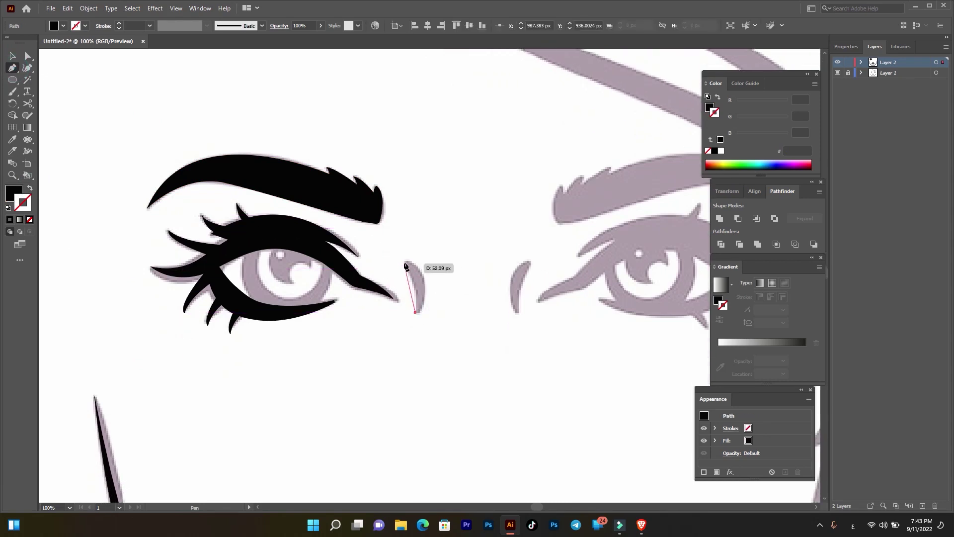
{"action": "left_click_drag", "start_coordinate": [406, 261], "coordinate": [396, 247]}
{"action": "key", "text": "ctrl+minus"}
{"action": "left_click", "coordinate": [377, 259]}
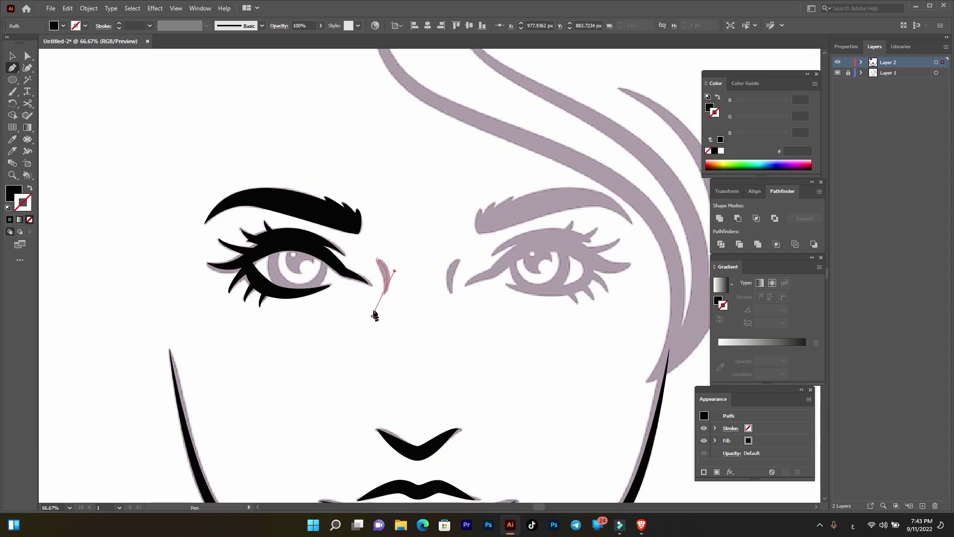
{"action": "left_click_drag", "start_coordinate": [370, 319], "coordinate": [372, 315]}
{"action": "left_click", "coordinate": [30, 188]}
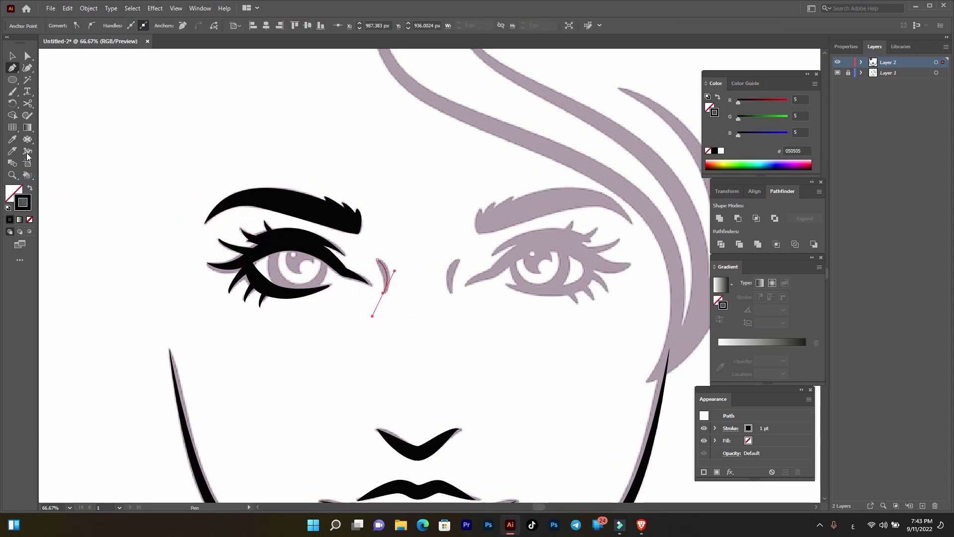
Step: Give the mark's stroke a tapered variable width profile
{"action": "left_click", "coordinate": [13, 56]}
{"action": "left_click", "coordinate": [397, 149]}
{"action": "mouse_move", "coordinate": [401, 251]}
{"action": "left_mouse_down"}
{"action": "mouse_move", "coordinate": [388, 283]}
{"action": "mouse_move", "coordinate": [367, 277]}
{"action": "left_mouse_up"}
{"action": "left_click", "coordinate": [381, 273]}
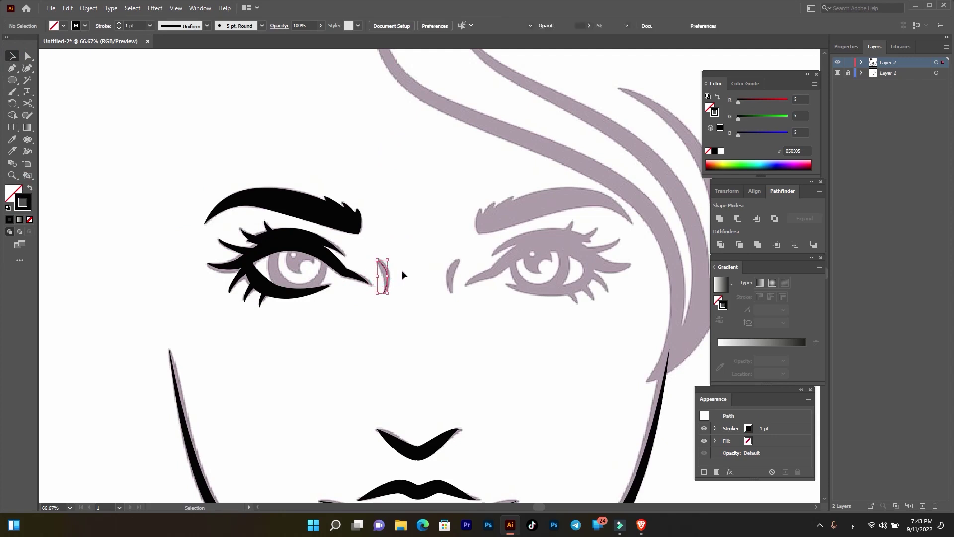
{"action": "left_click", "coordinate": [169, 26]}
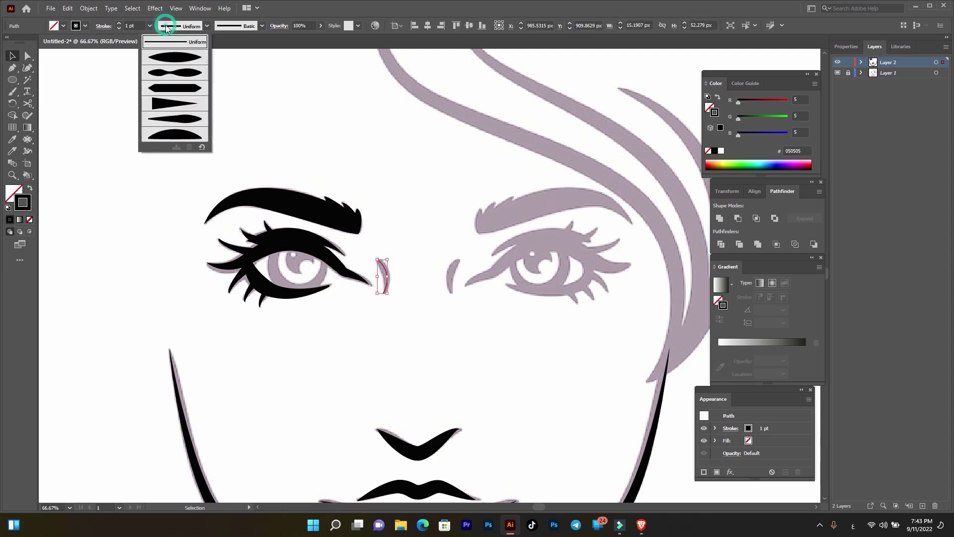
{"action": "left_click", "coordinate": [192, 117]}
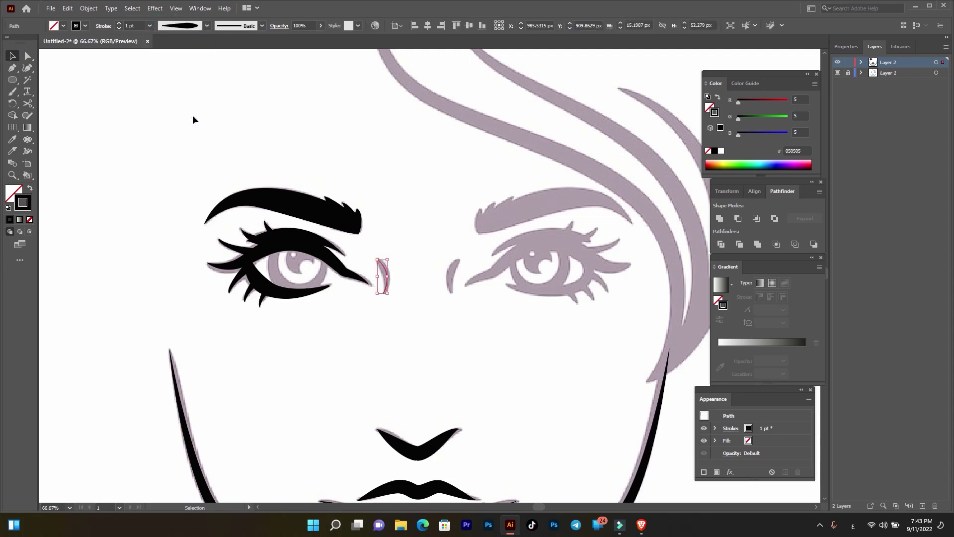
Step: Set the mark's stroke weight to 13 pt and flip the taper along the path
{"action": "left_click", "coordinate": [120, 24]}
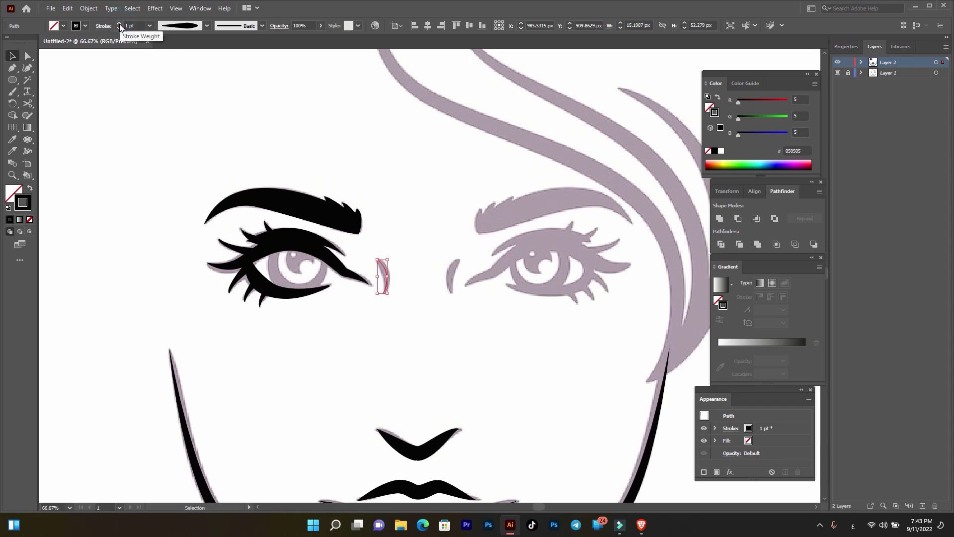
{"action": "left_click", "coordinate": [120, 23]}
{"action": "left_click", "coordinate": [120, 23]}
{"action": "left_click", "coordinate": [120, 23]}
{"action": "left_click", "coordinate": [107, 26]}
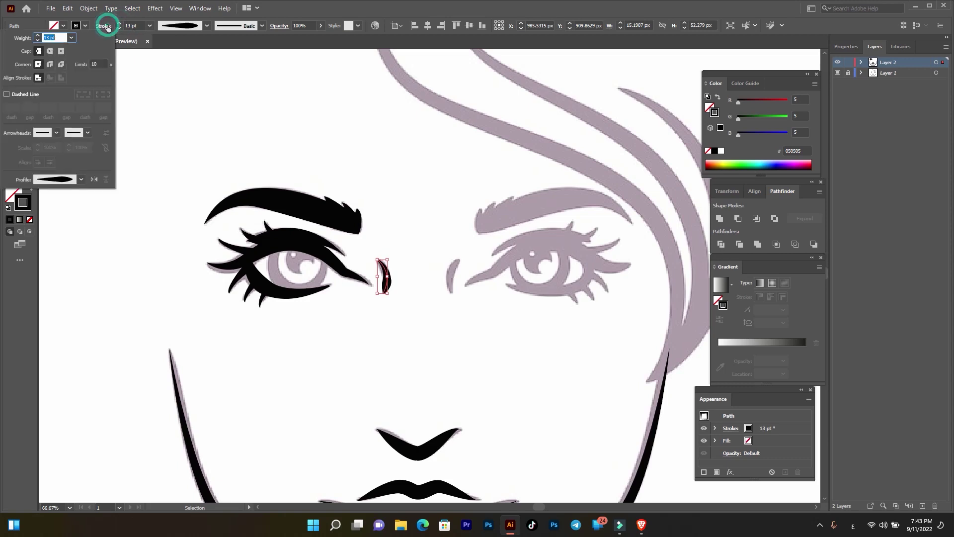
{"action": "left_click", "coordinate": [93, 180]}
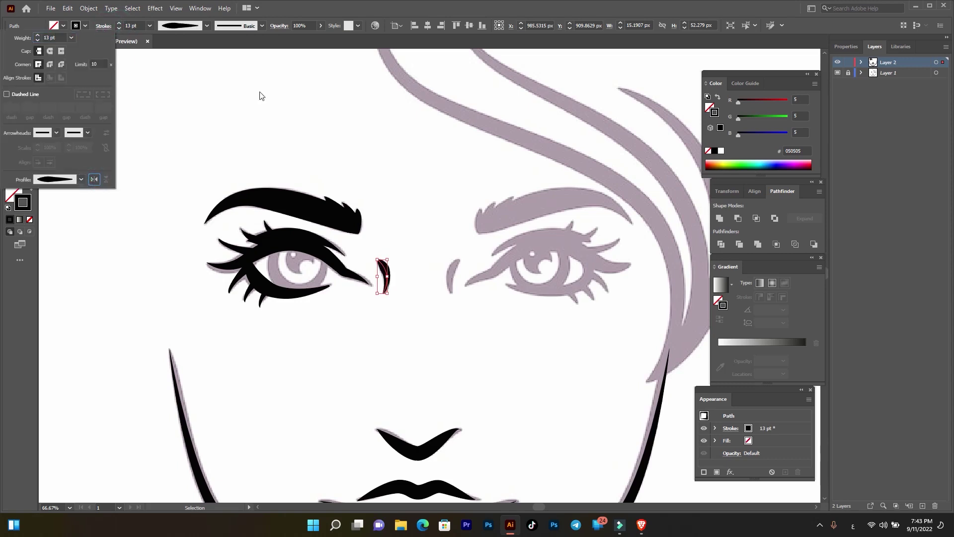
{"action": "left_click", "coordinate": [253, 78]}
{"action": "left_click", "coordinate": [307, 109]}
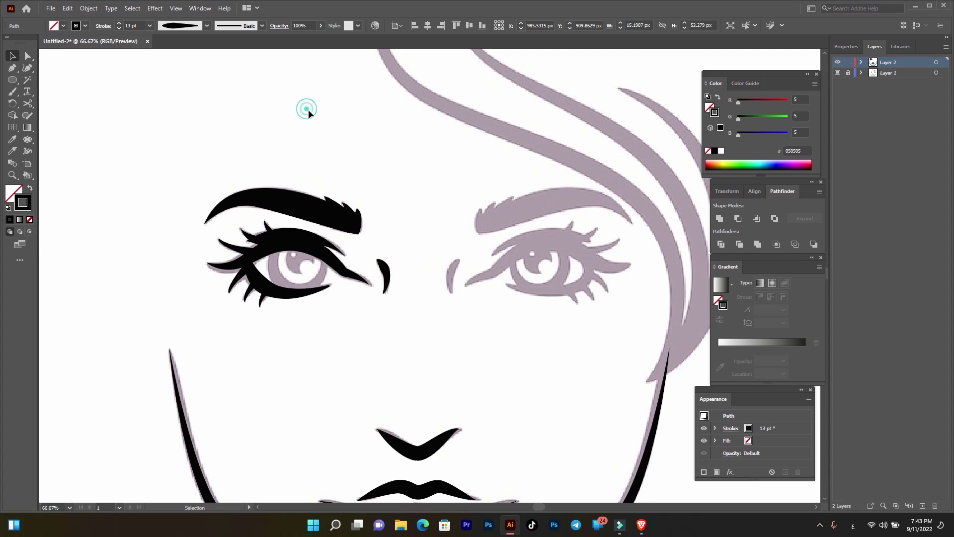
{"action": "scroll", "coordinate": [429, 269], "scroll_direction": "down", "scroll_amount": 1}
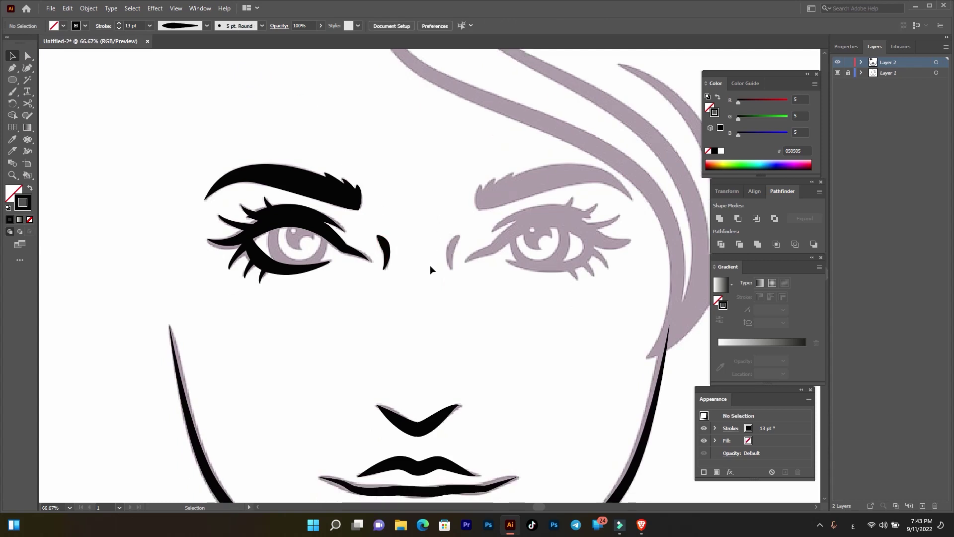
{"action": "scroll", "coordinate": [431, 264], "scroll_direction": "down", "scroll_amount": 1}
Step: Draw a circle and position it over the left eye's iris, enlarged to about 87 px
{"action": "left_click", "coordinate": [12, 79]}
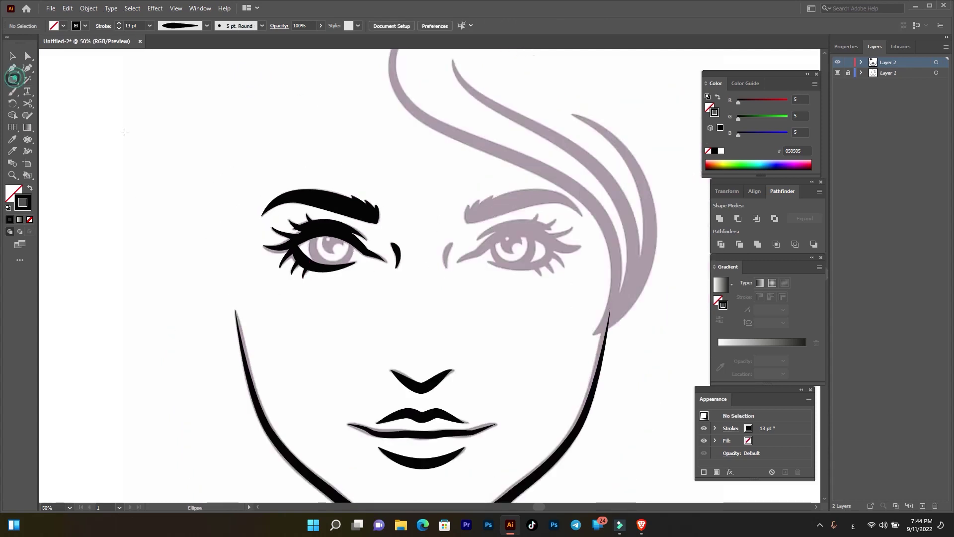
{"action": "left_click_drag", "start_coordinate": [330, 323], "coordinate": [371, 364]}
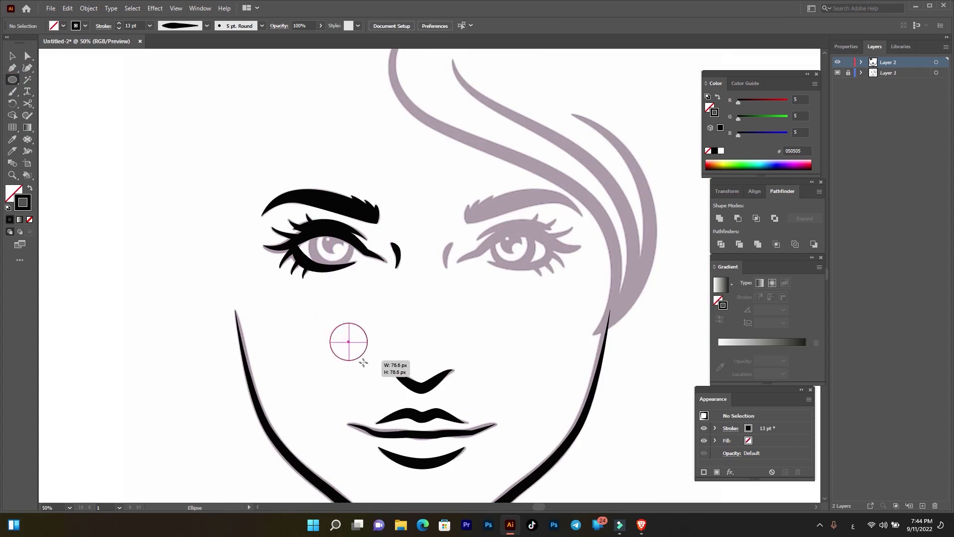
{"action": "left_click", "coordinate": [12, 56]}
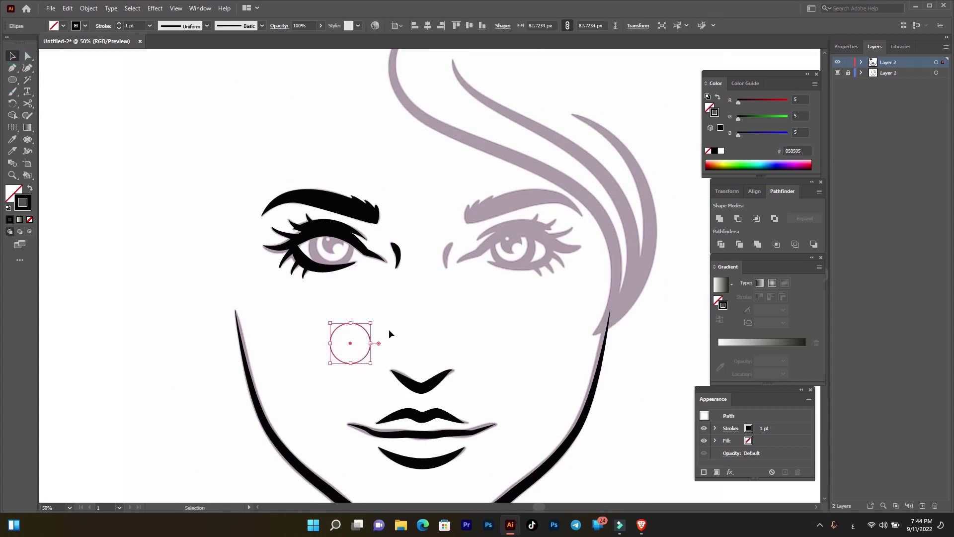
{"action": "left_click_drag", "start_coordinate": [349, 342], "coordinate": [328, 246]}
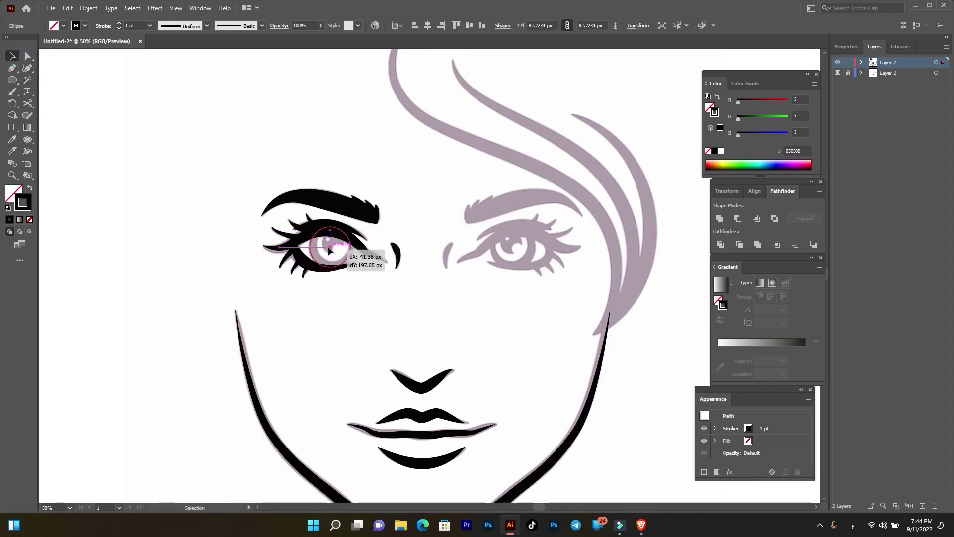
{"action": "scroll", "coordinate": [340, 251], "scroll_direction": "up", "scroll_amount": 2}
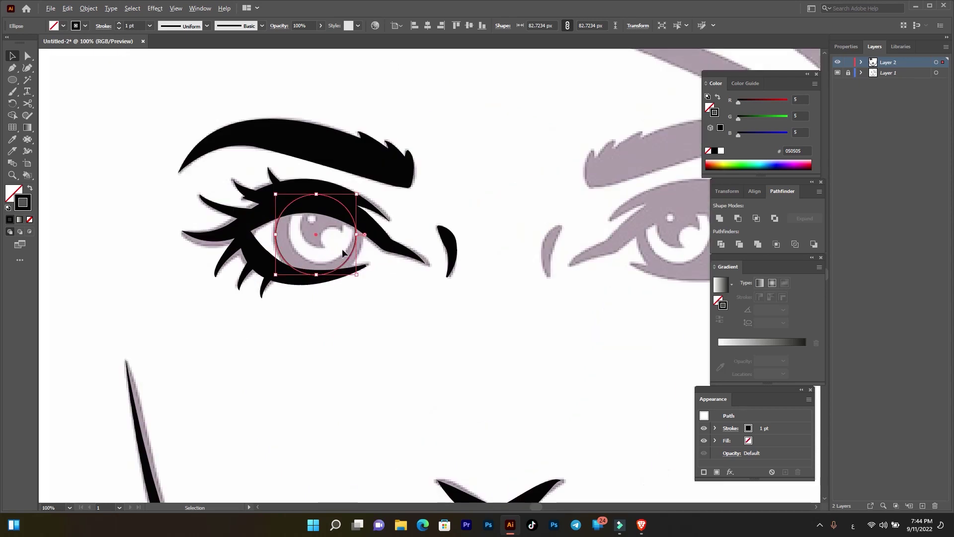
{"action": "left_click_drag", "start_coordinate": [317, 235], "coordinate": [317, 233]}
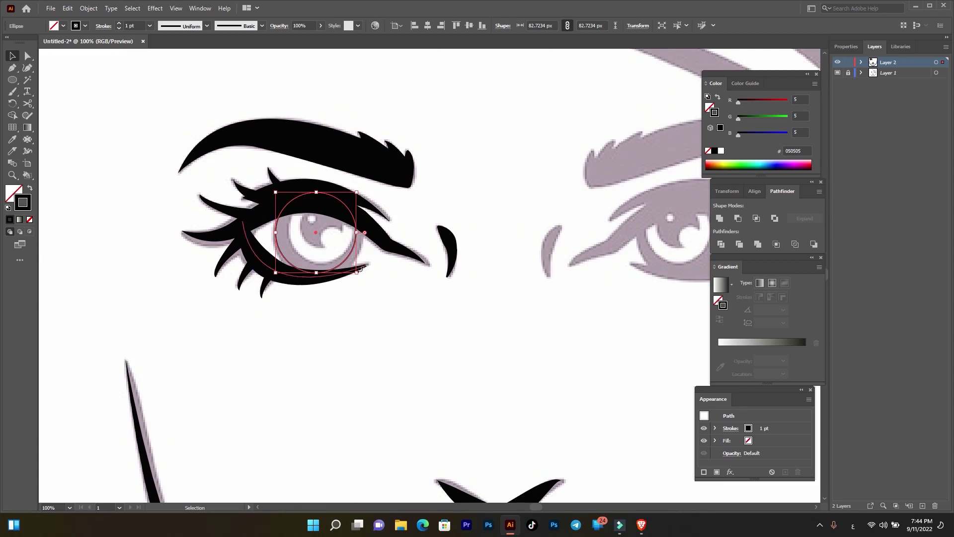
{"action": "left_click_drag", "start_coordinate": [358, 272], "coordinate": [361, 276]}
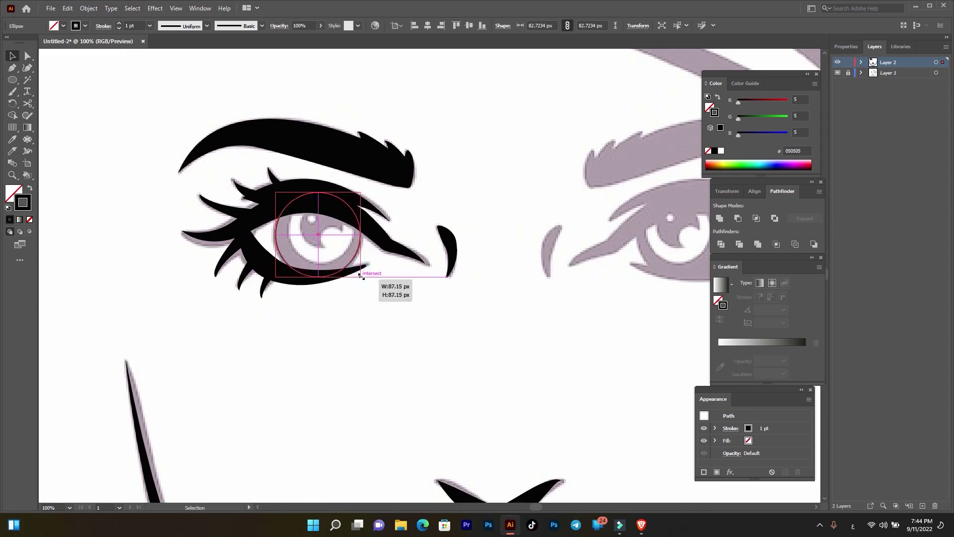
Step: Give the iris circle a 15 pt stroke and shrink it slightly to fit the iris
{"action": "left_click", "coordinate": [119, 23]}
{"action": "left_click", "coordinate": [119, 23]}
{"action": "left_click", "coordinate": [119, 23]}
{"action": "left_click", "coordinate": [119, 22]}
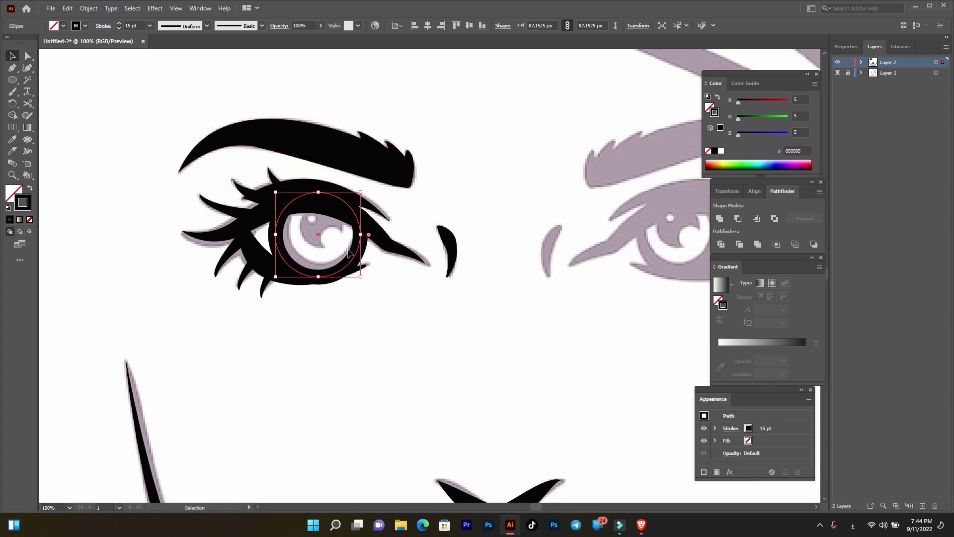
{"action": "left_click_drag", "start_coordinate": [360, 276], "coordinate": [360, 276]}
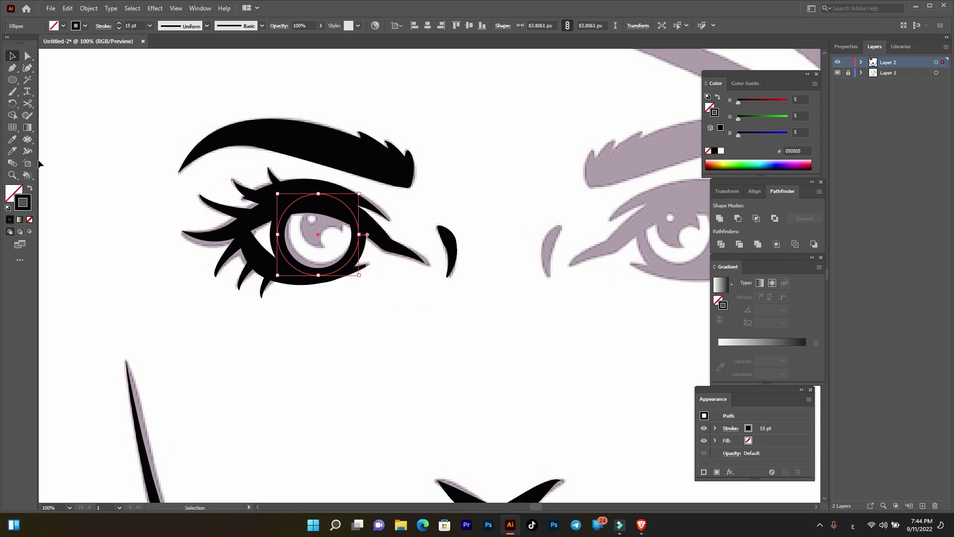
Step: Set the iris circle's fill to None, leaving only the black ring
{"action": "left_click", "coordinate": [63, 26]}
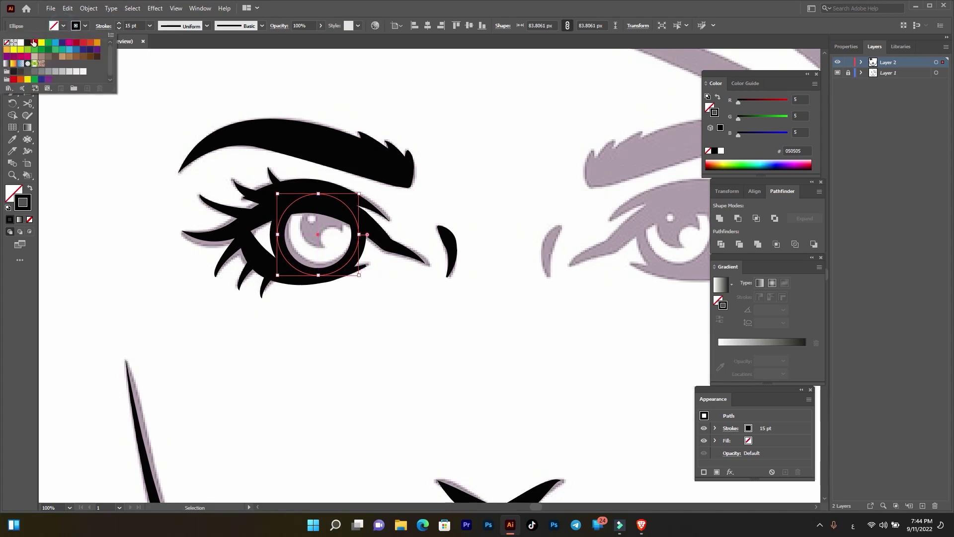
{"action": "left_click", "coordinate": [20, 43]}
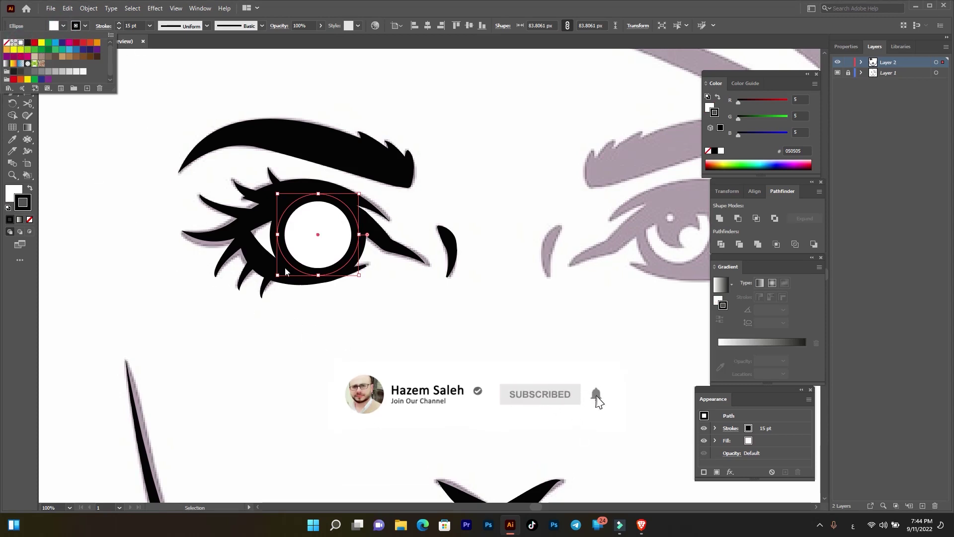
{"action": "left_click", "coordinate": [65, 27]}
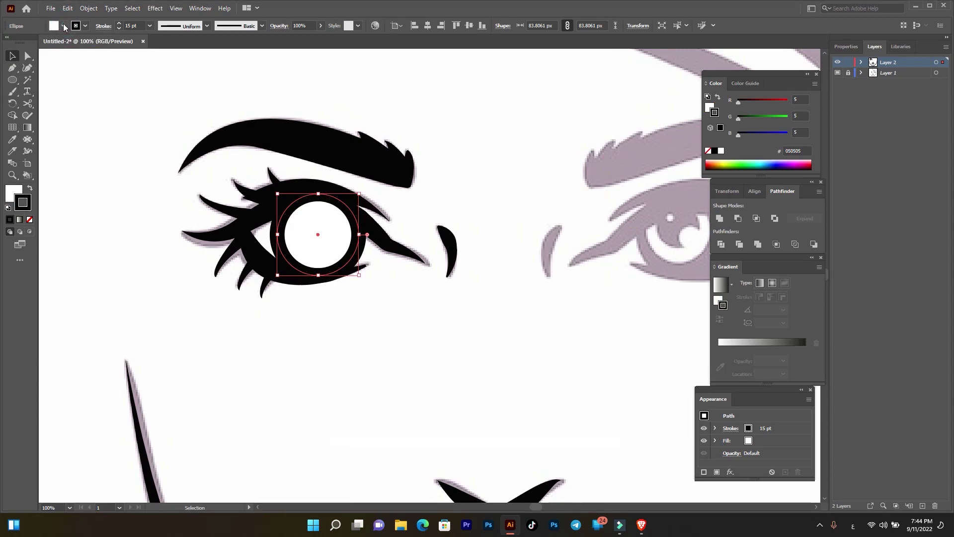
{"action": "left_click", "coordinate": [65, 27]}
{"action": "left_click", "coordinate": [8, 43]}
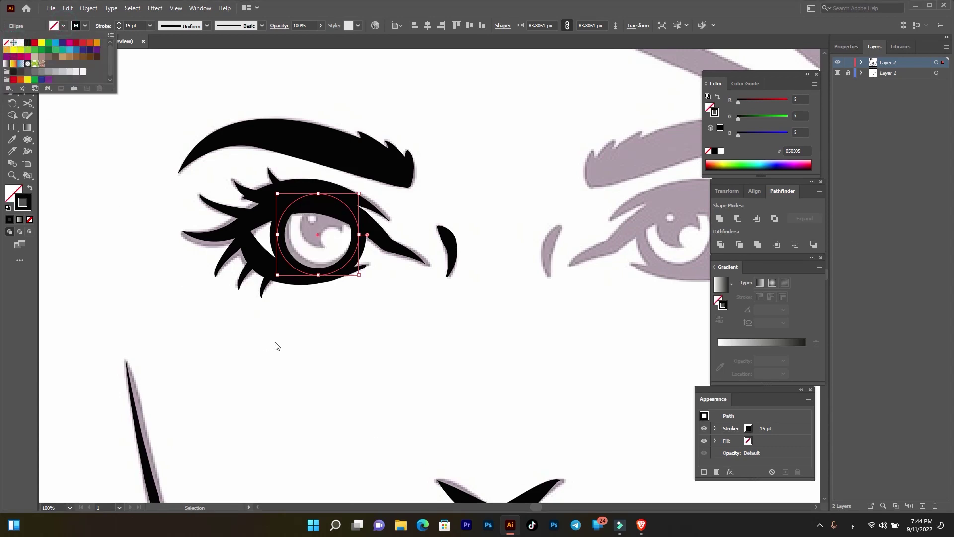
{"action": "left_click", "coordinate": [129, 223]}
{"action": "left_click", "coordinate": [12, 80]}
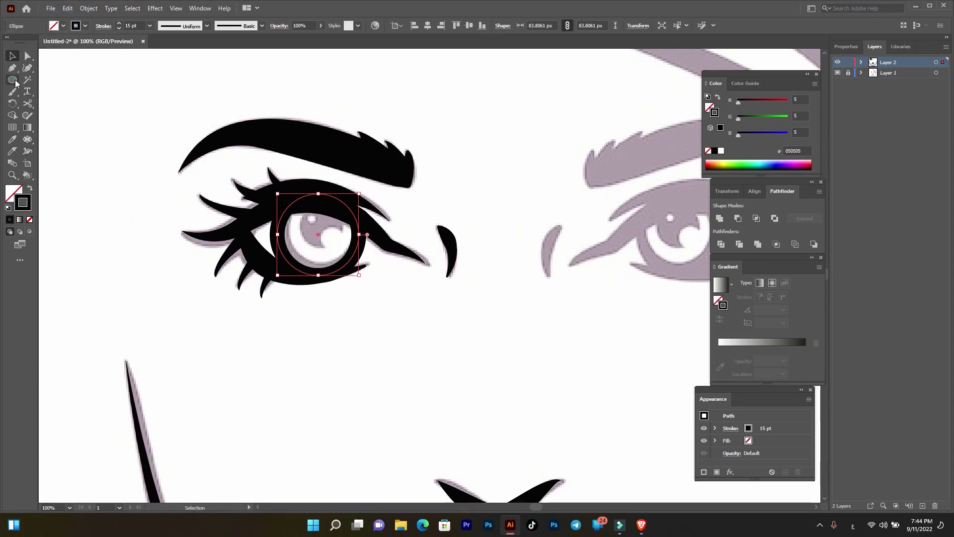
Step: Draw a circle, make it solid black with no outline, and move it onto the iris as the pupil
{"action": "left_click_drag", "start_coordinate": [298, 341], "coordinate": [337, 380]}
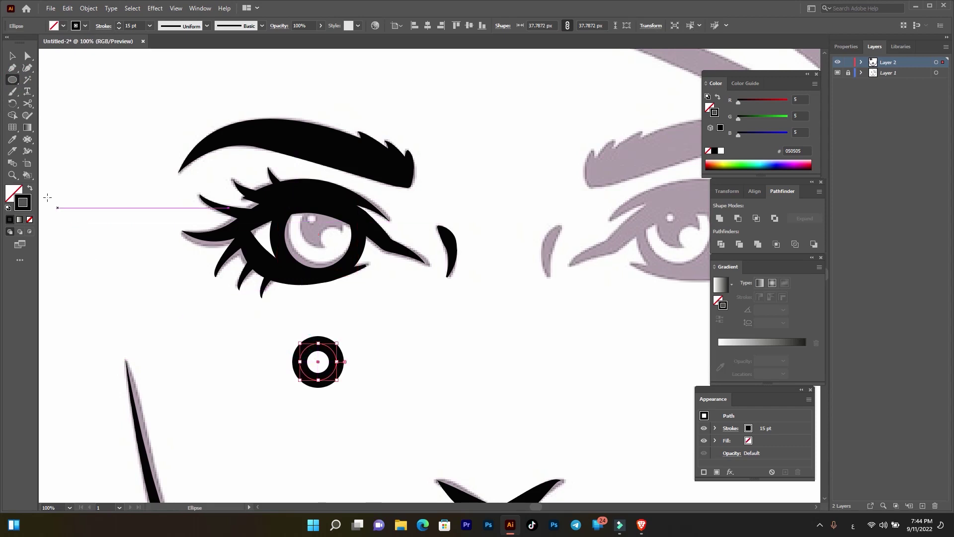
{"action": "left_click", "coordinate": [29, 188]}
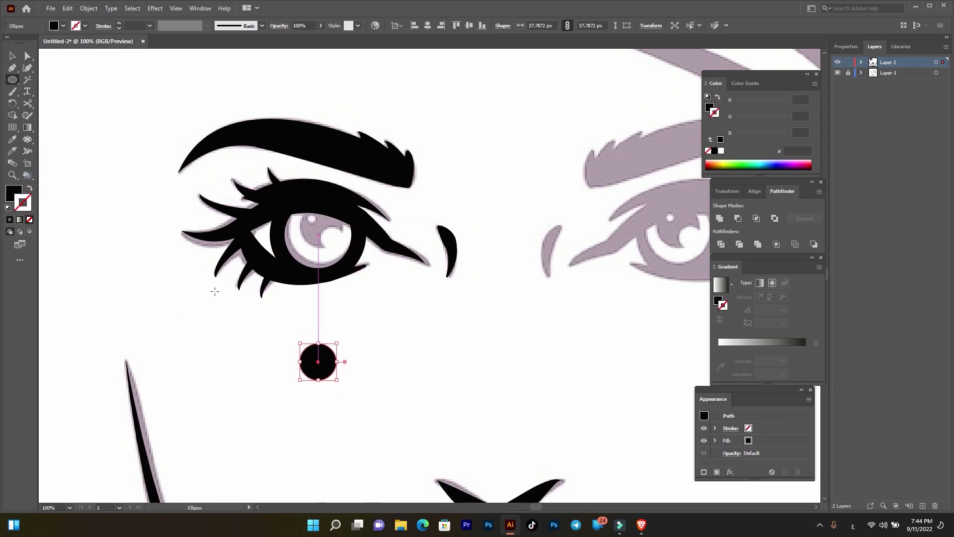
{"action": "key", "text": "v"}
{"action": "mouse_move", "coordinate": [336, 383]}
{"action": "left_mouse_down"}
{"action": "mouse_move", "coordinate": [311, 239]}
{"action": "mouse_move", "coordinate": [322, 234]}
{"action": "mouse_move", "coordinate": [346, 252]}
{"action": "left_mouse_up"}
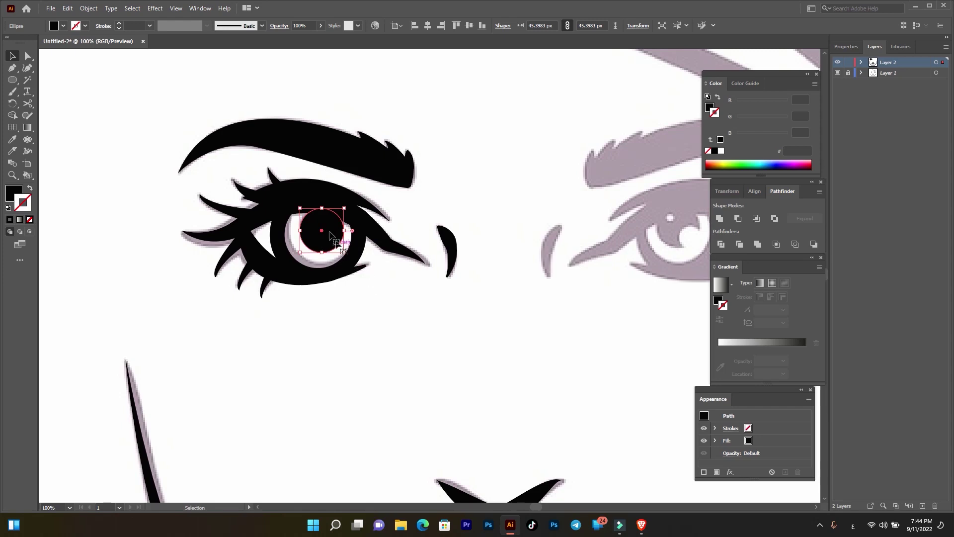
Step: Add white highlight dots of about 24 px and 9 px inside the pupil
{"action": "mouse_move", "coordinate": [328, 237]}
{"action": "left_mouse_down"}
{"action": "mouse_move", "coordinate": [378, 318]}
{"action": "mouse_move", "coordinate": [393, 302]}
{"action": "mouse_move", "coordinate": [386, 307]}
{"action": "mouse_move", "coordinate": [337, 241]}
{"action": "mouse_move", "coordinate": [349, 251]}
{"action": "left_mouse_up"}
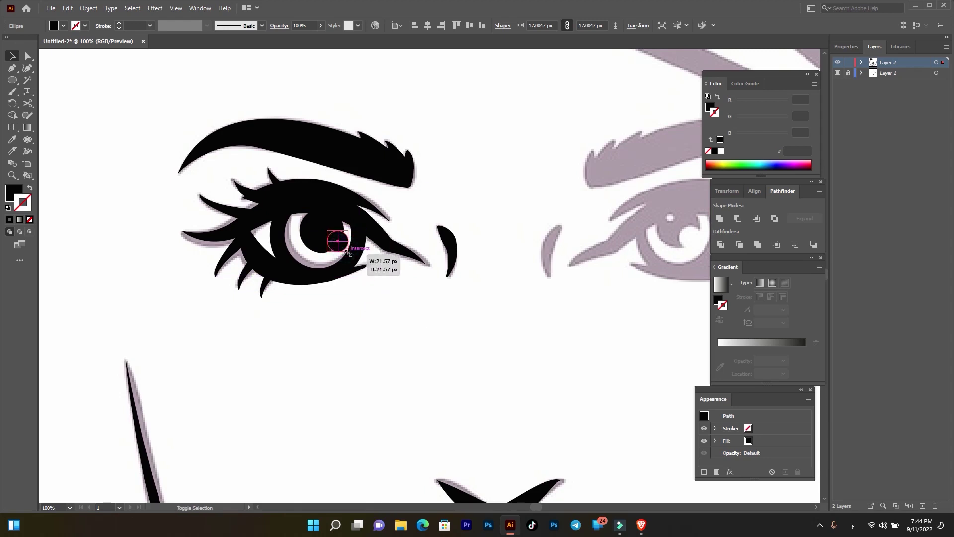
{"action": "left_click", "coordinate": [63, 26]}
{"action": "left_click", "coordinate": [21, 41]}
{"action": "left_click", "coordinate": [417, 337]}
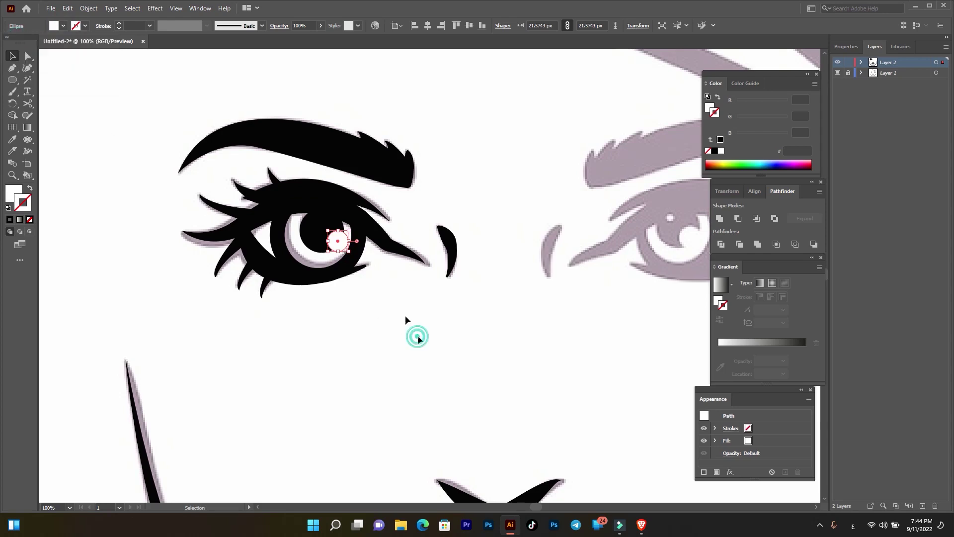
{"action": "left_click_drag", "start_coordinate": [350, 251], "coordinate": [294, 214]}
{"action": "left_click", "coordinate": [389, 298]}
{"action": "scroll", "coordinate": [352, 258], "scroll_direction": "up", "scroll_amount": 1}
{"action": "left_click", "coordinate": [444, 343]}
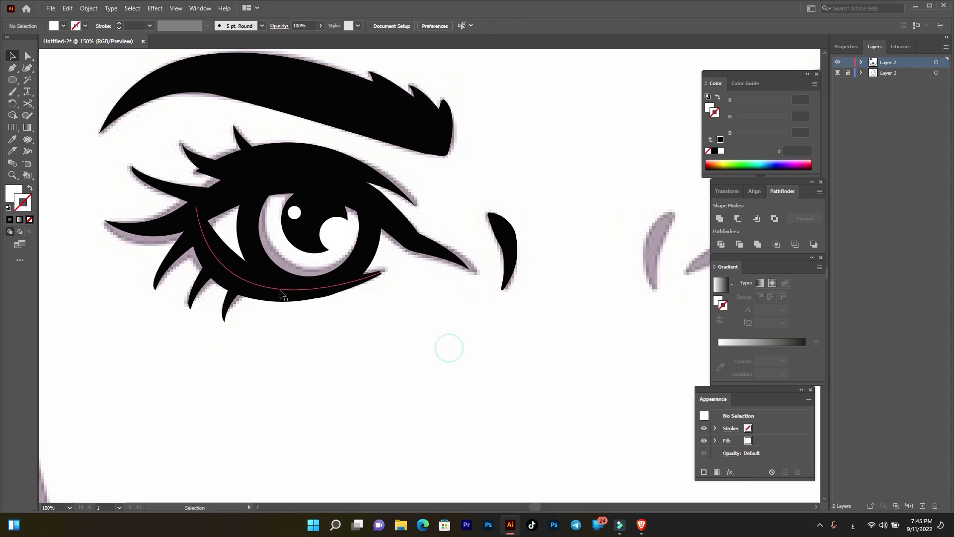
Step: Fill the iris circle with white
{"action": "left_click", "coordinate": [249, 226]}
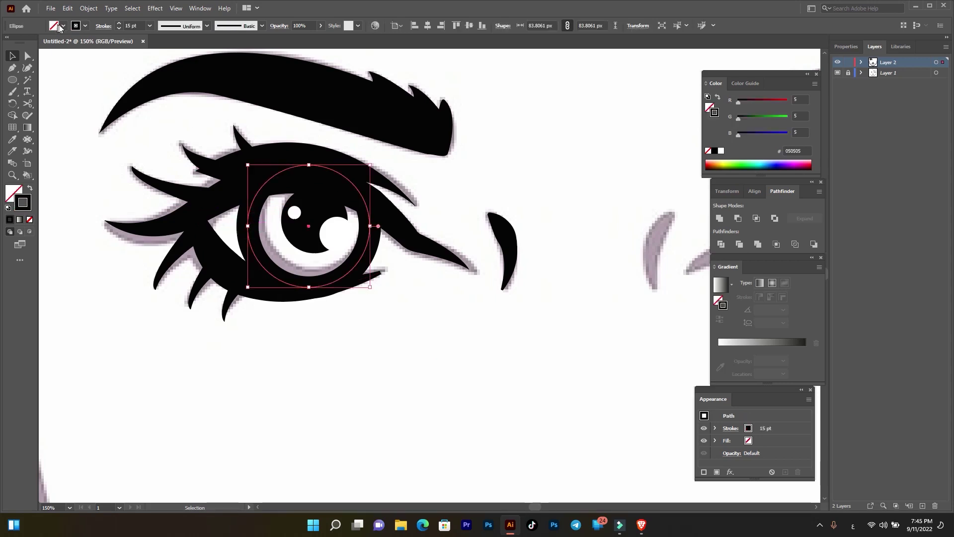
{"action": "left_click", "coordinate": [58, 27]}
{"action": "left_click", "coordinate": [20, 40]}
{"action": "left_click", "coordinate": [293, 366]}
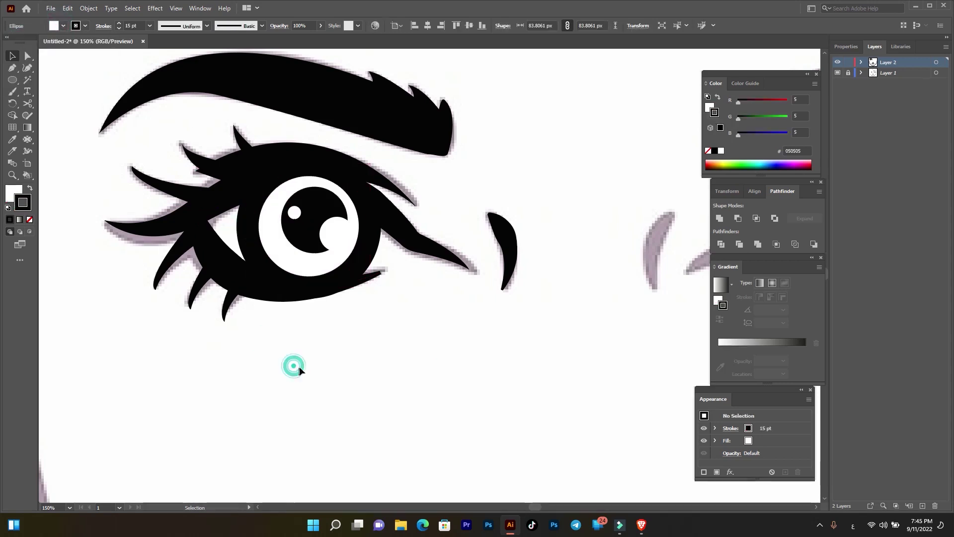
{"action": "scroll", "coordinate": [309, 363], "scroll_direction": "down", "scroll_amount": 1, "text": "alt"}
{"action": "scroll", "coordinate": [310, 363], "scroll_direction": "down", "scroll_amount": 1, "text": "alt"}
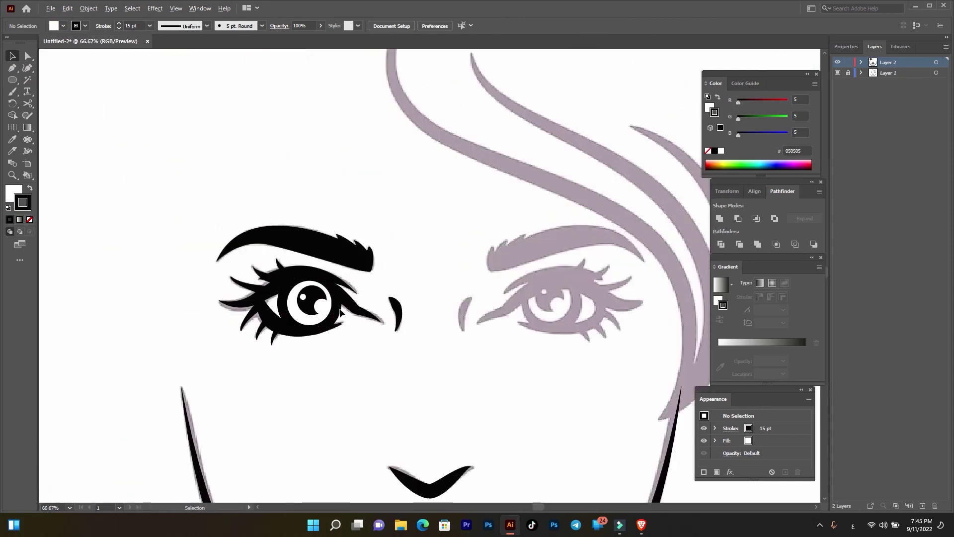
{"action": "scroll", "coordinate": [341, 313], "scroll_direction": "up", "scroll_amount": 1, "text": "alt"}
Step: Group the iris circle with the pupil, adjusting the pupil's position within the iris
{"action": "left_click", "coordinate": [278, 300]}
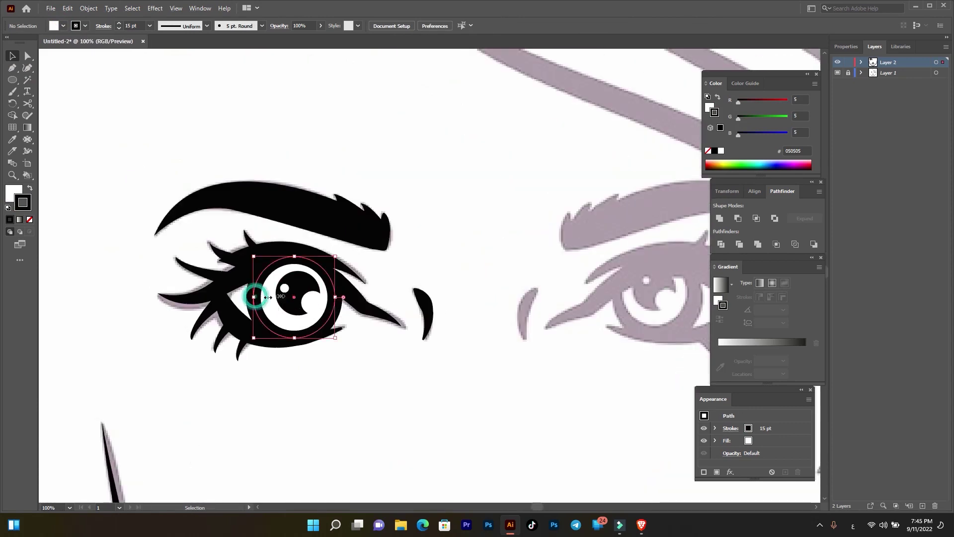
{"action": "left_click", "coordinate": [301, 301], "text": "shift"}
{"action": "left_click_drag", "start_coordinate": [302, 301], "coordinate": [282, 292]}
{"action": "right_click", "coordinate": [283, 288]}
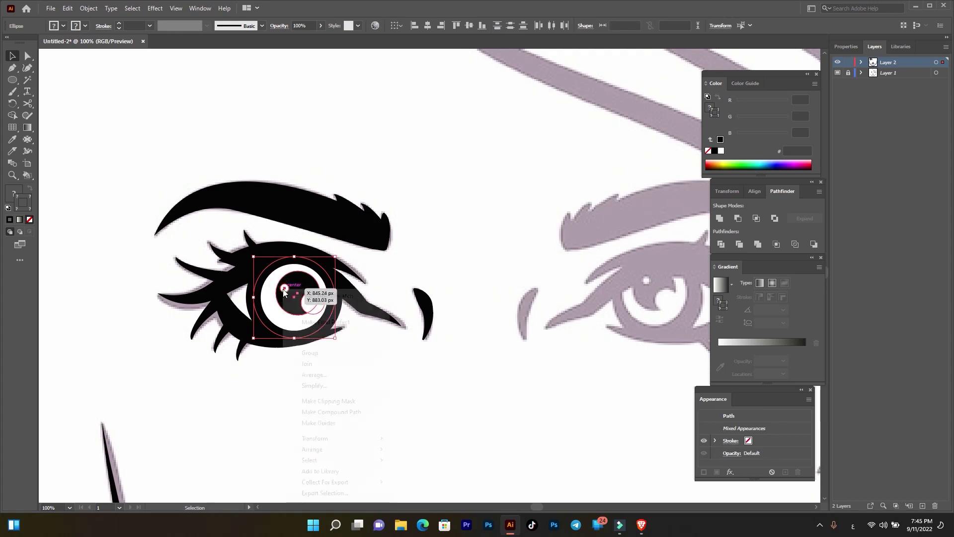
{"action": "left_click", "coordinate": [309, 353]}
{"action": "key", "text": "a"}
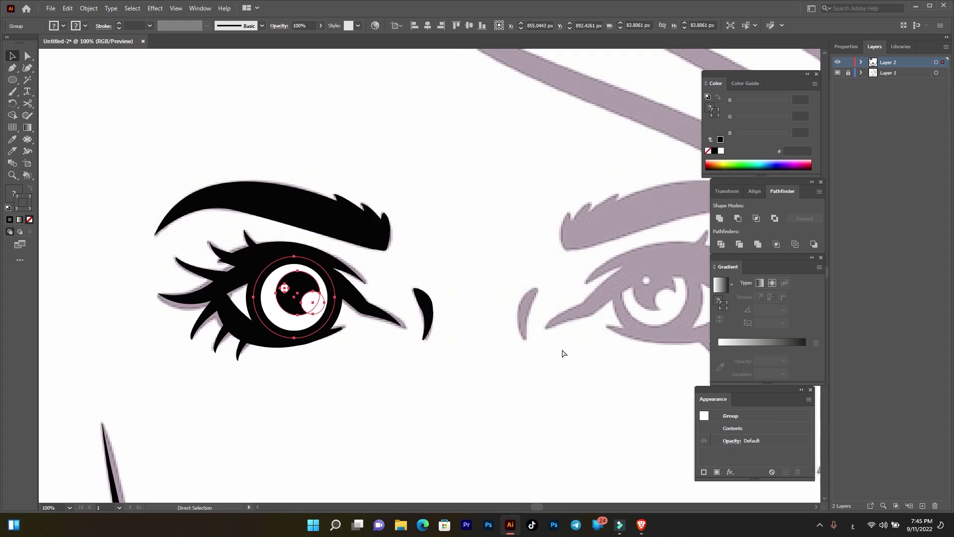
{"action": "key", "text": "v"}
{"action": "left_click", "coordinate": [476, 411]}
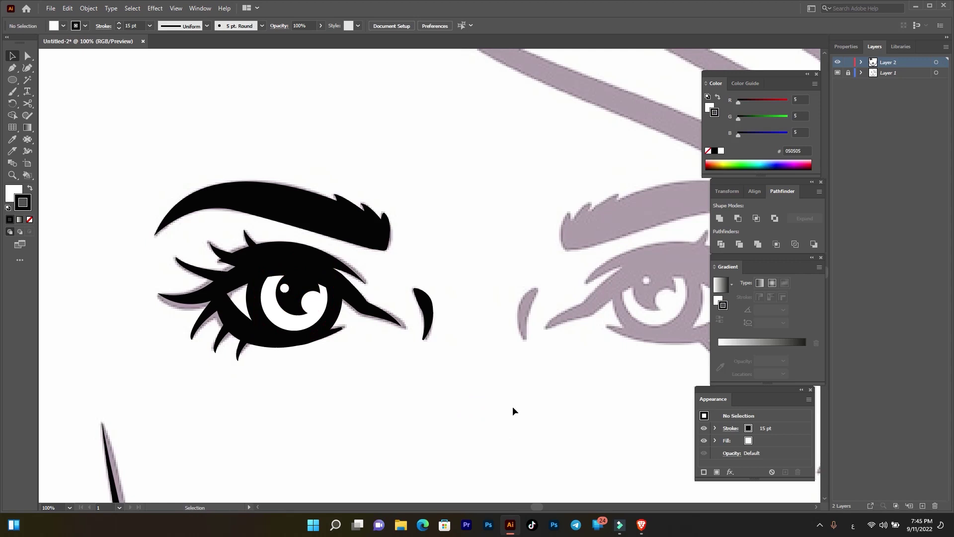
{"action": "scroll", "coordinate": [494, 426], "scroll_direction": "down", "scroll_amount": 2}
Step: Group all the left eye and eyebrow parts into one object
{"action": "left_click_drag", "start_coordinate": [354, 207], "coordinate": [237, 138]}
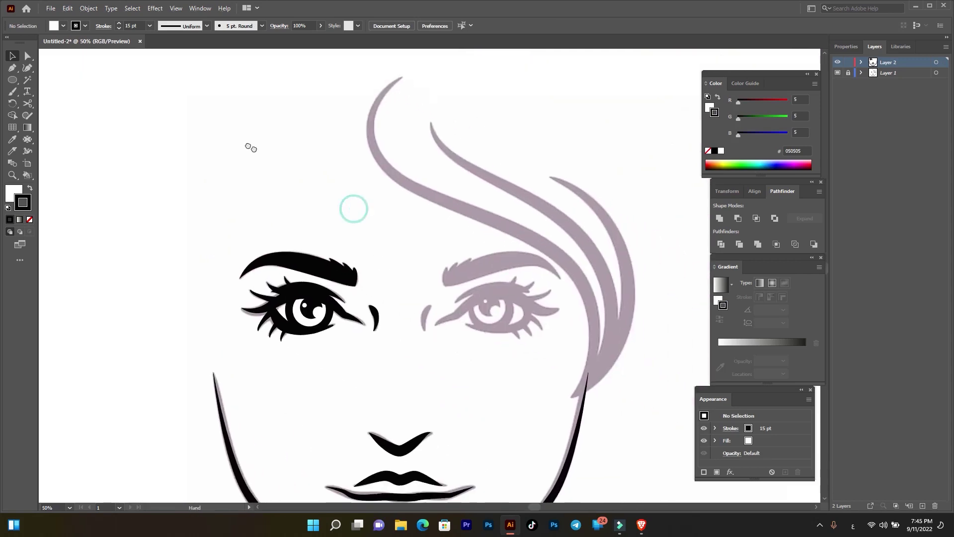
{"action": "left_click_drag", "start_coordinate": [198, 212], "coordinate": [356, 326]}
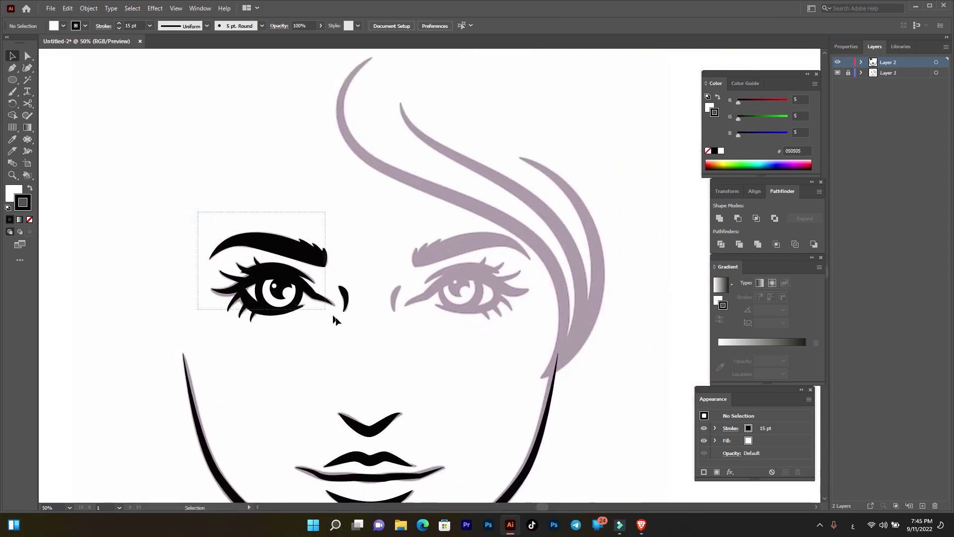
{"action": "right_click", "coordinate": [285, 236]}
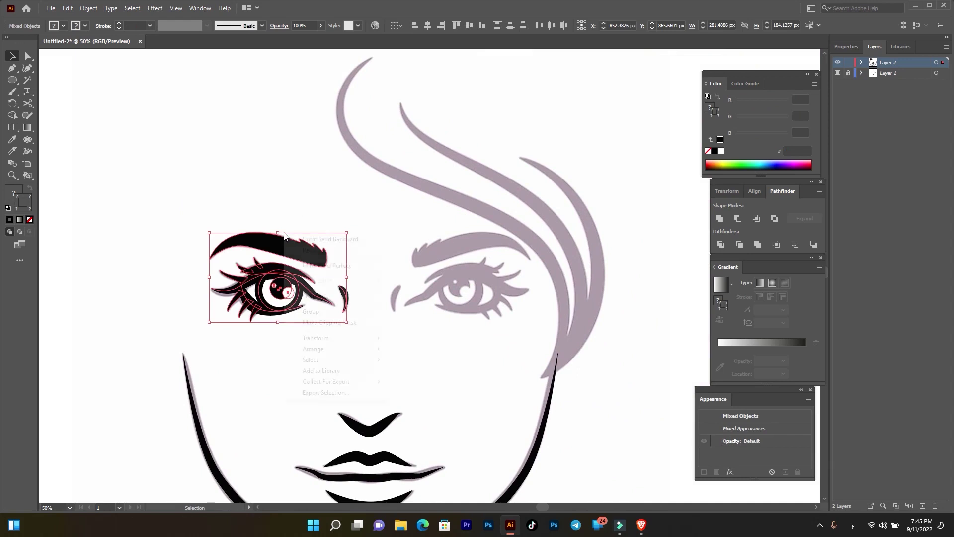
{"action": "left_click", "coordinate": [315, 310]}
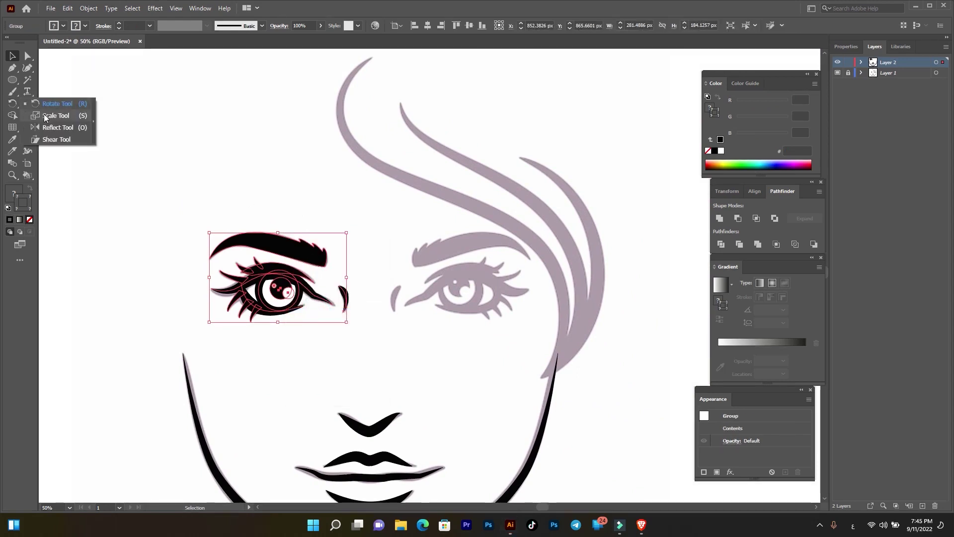
Step: Reflect a vertical-axis copy of the left eye onto the right side, nudged slightly right
{"action": "left_click_drag", "start_coordinate": [16, 102], "coordinate": [44, 115]}
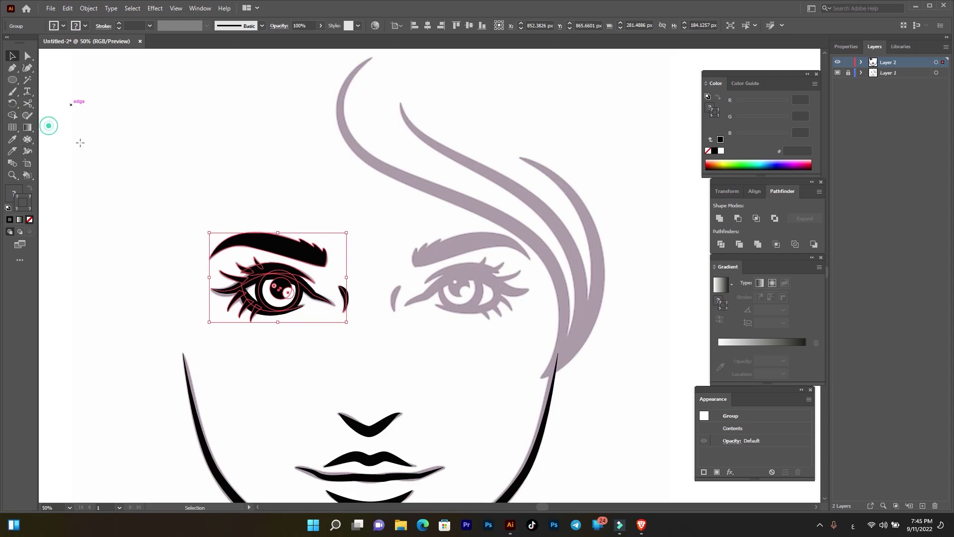
{"action": "left_click", "coordinate": [367, 295], "text": "alt"}
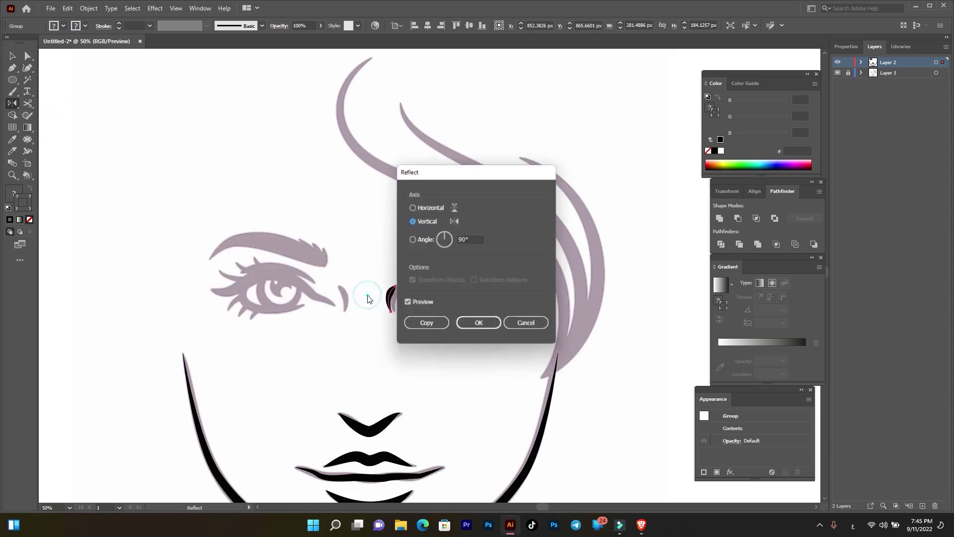
{"action": "left_click", "coordinate": [430, 326]}
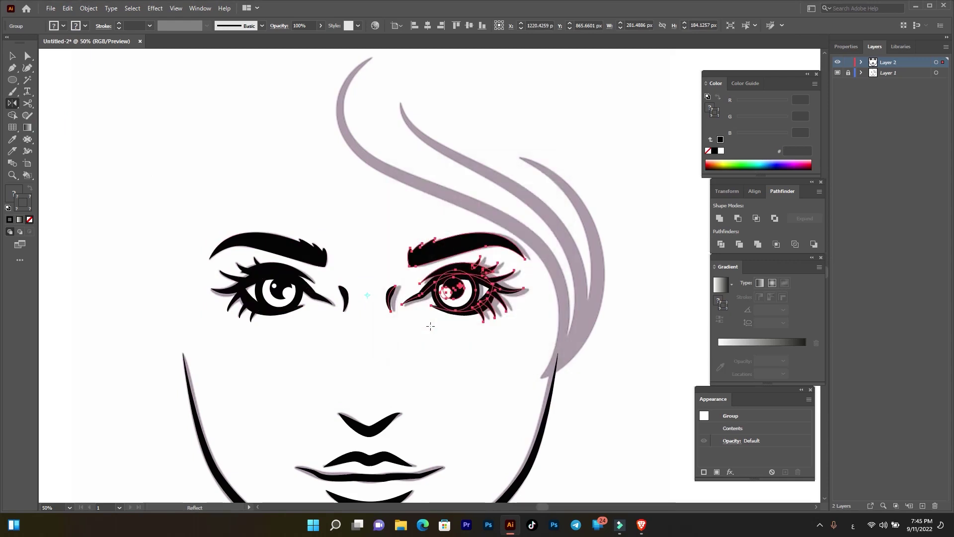
{"action": "key", "text": "Right"}
{"action": "key", "text": "Right"}
{"action": "key", "text": "Right"}
{"action": "key", "text": "Right"}
{"action": "key", "text": "Right"}
{"action": "key", "text": "Right"}
{"action": "key", "text": "Right"}
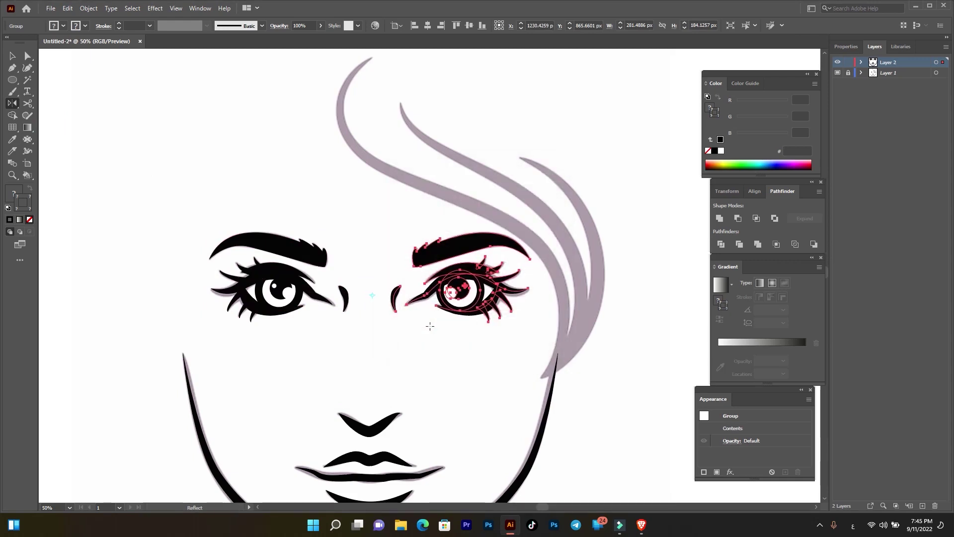
{"action": "left_click", "coordinate": [12, 56]}
{"action": "left_click", "coordinate": [161, 248]}
{"action": "scroll", "coordinate": [161, 249], "scroll_direction": "down", "scroll_amount": 2}
Step: Select every traced face line (brows, eyes, nose, lips, jawline) and group them together
{"action": "scroll", "coordinate": [161, 248], "scroll_direction": "up", "scroll_amount": 1}
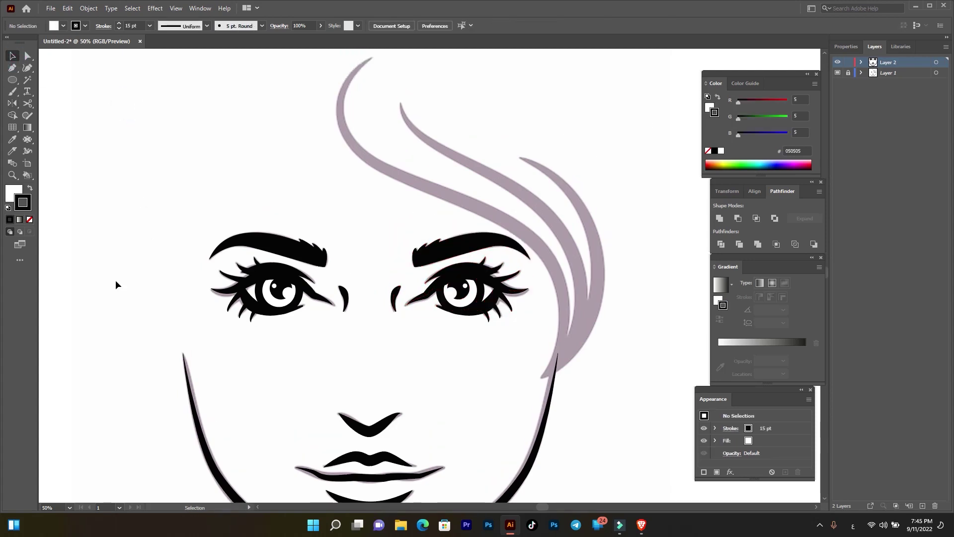
{"action": "scroll", "coordinate": [115, 281], "scroll_direction": "up", "scroll_amount": 1}
{"action": "left_click", "coordinate": [12, 68]}
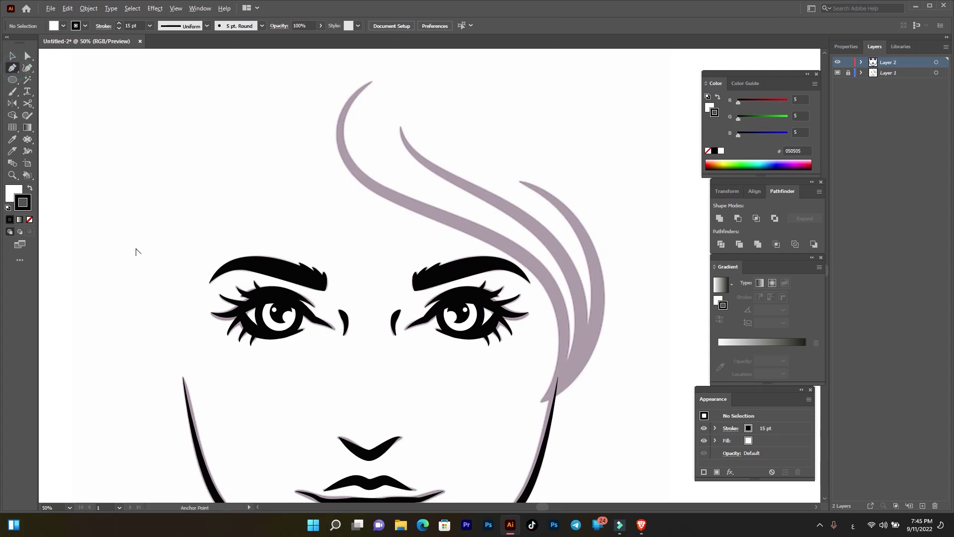
{"action": "scroll", "coordinate": [138, 252], "scroll_direction": "down", "scroll_amount": 2}
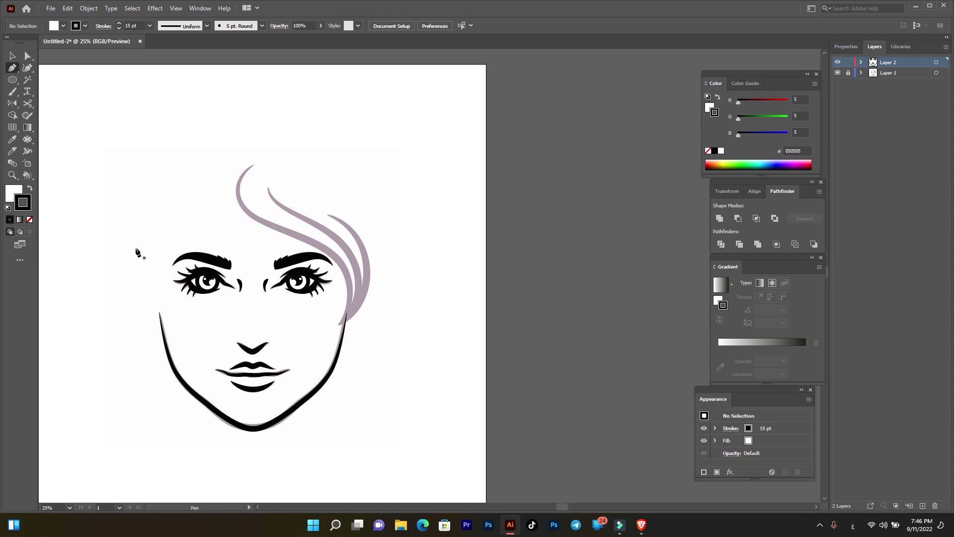
{"action": "left_click_drag", "start_coordinate": [127, 243], "coordinate": [276, 233]}
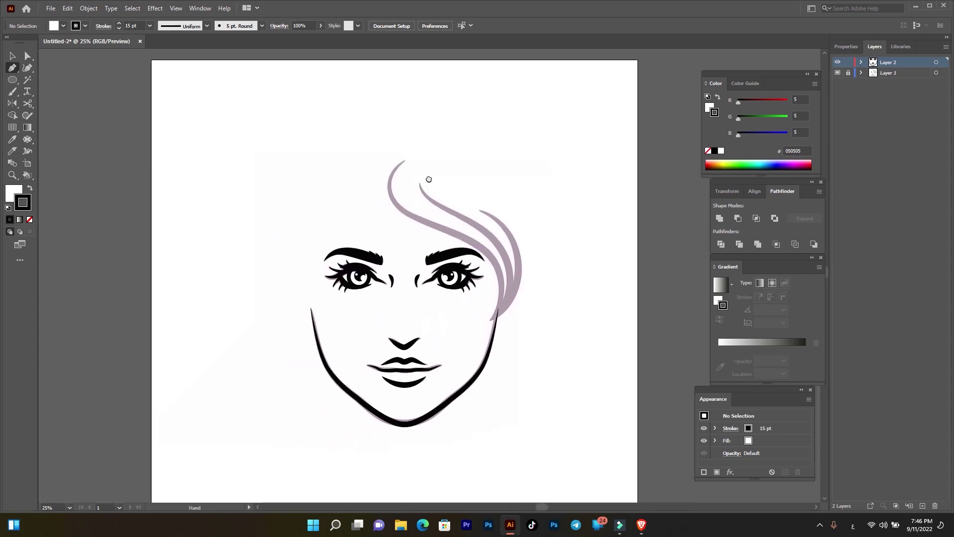
{"action": "key", "text": "v"}
{"action": "left_click_drag", "start_coordinate": [253, 151], "coordinate": [532, 440]}
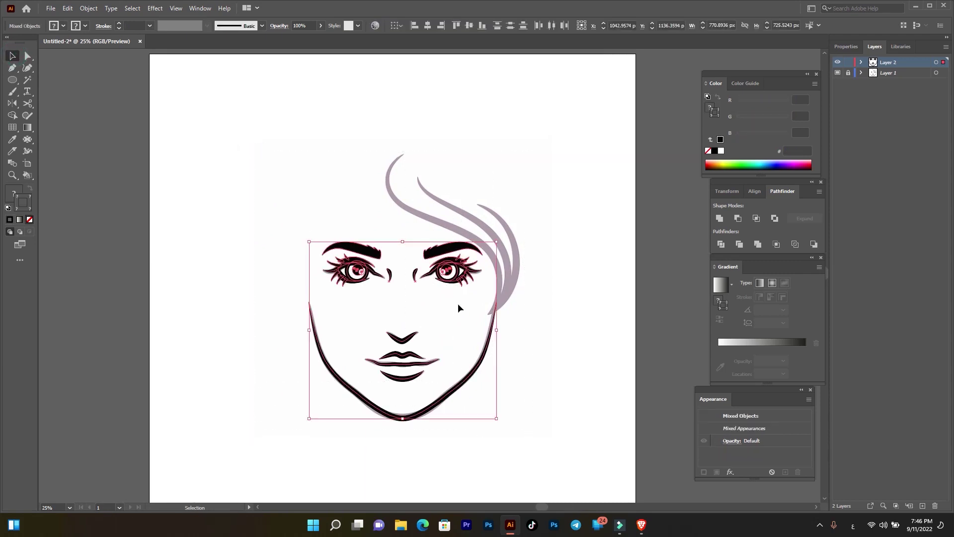
{"action": "right_click", "coordinate": [433, 267]}
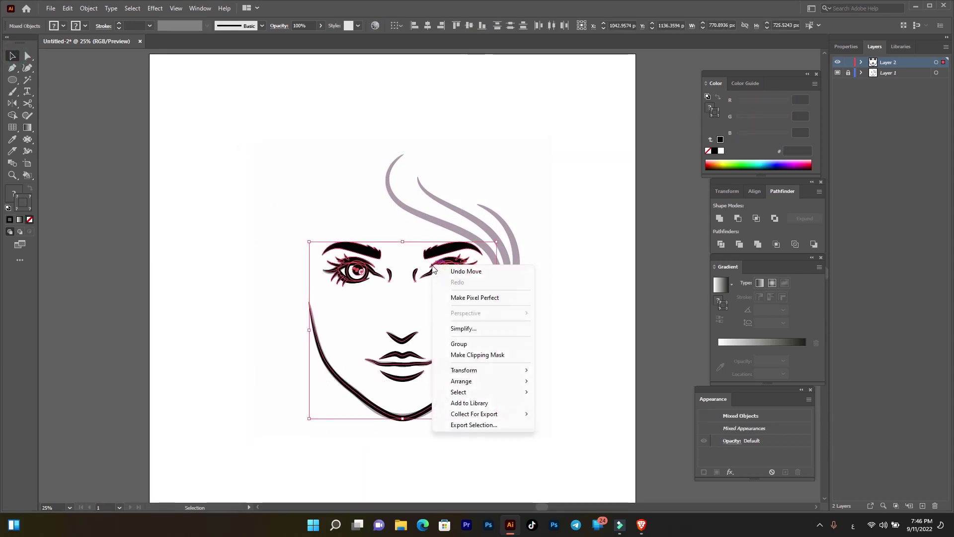
{"action": "left_click", "coordinate": [461, 344]}
{"action": "left_click", "coordinate": [548, 146]}
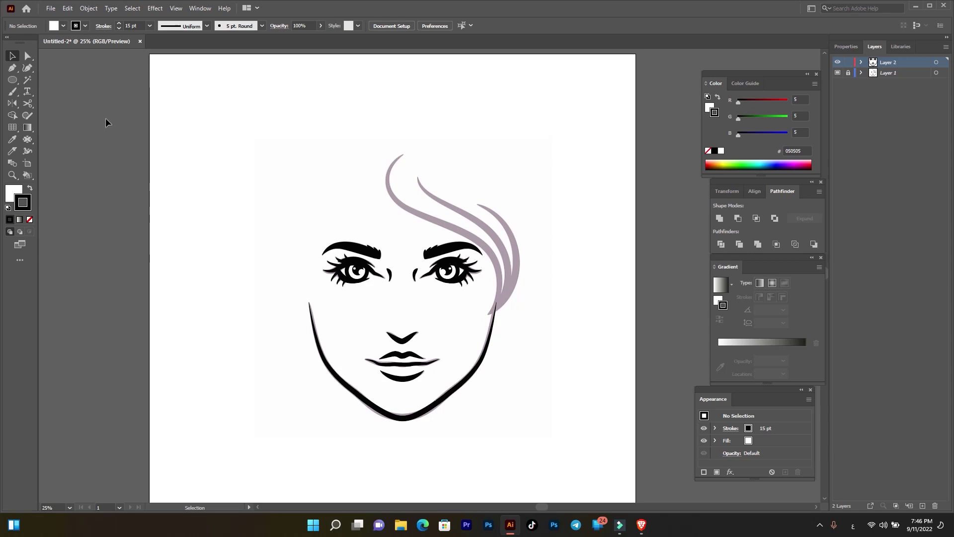
Step: Start a Pen path at the leftmost hair strand's tip with a curved point along it
{"action": "key", "text": "space"}
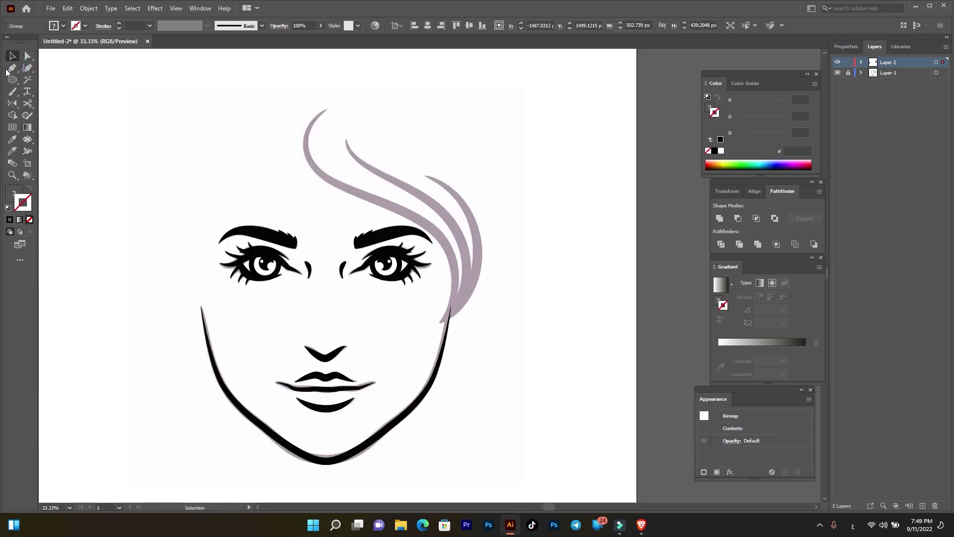
{"action": "left_click", "coordinate": [10, 69]}
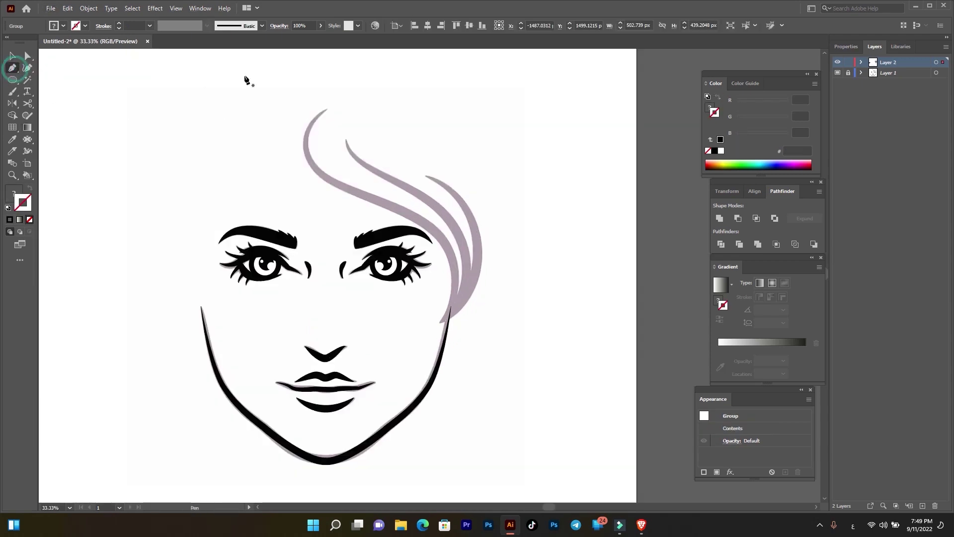
{"action": "left_click", "coordinate": [326, 109]}
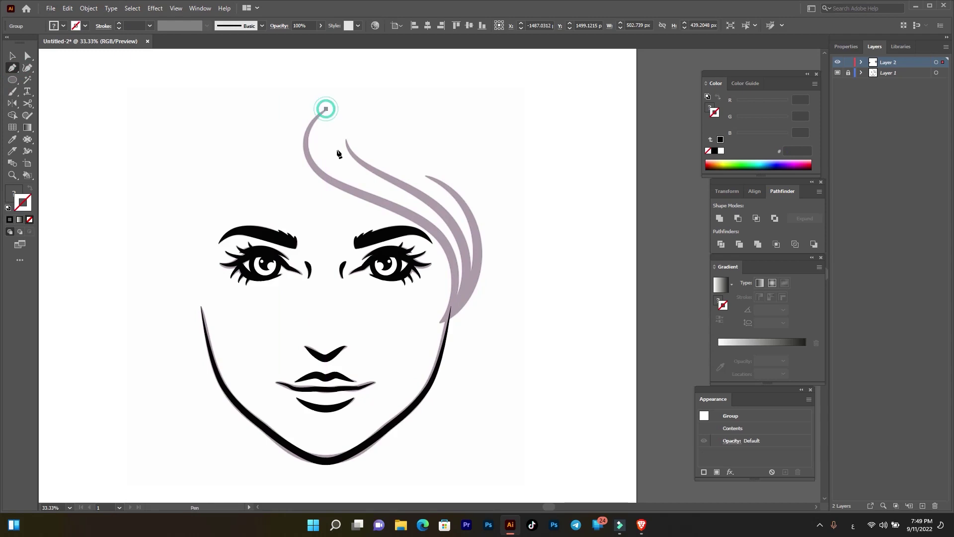
{"action": "mouse_move", "coordinate": [329, 180]}
{"action": "left_mouse_down"}
{"action": "mouse_move", "coordinate": [383, 222]}
{"action": "mouse_move", "coordinate": [383, 210]}
{"action": "left_mouse_up"}
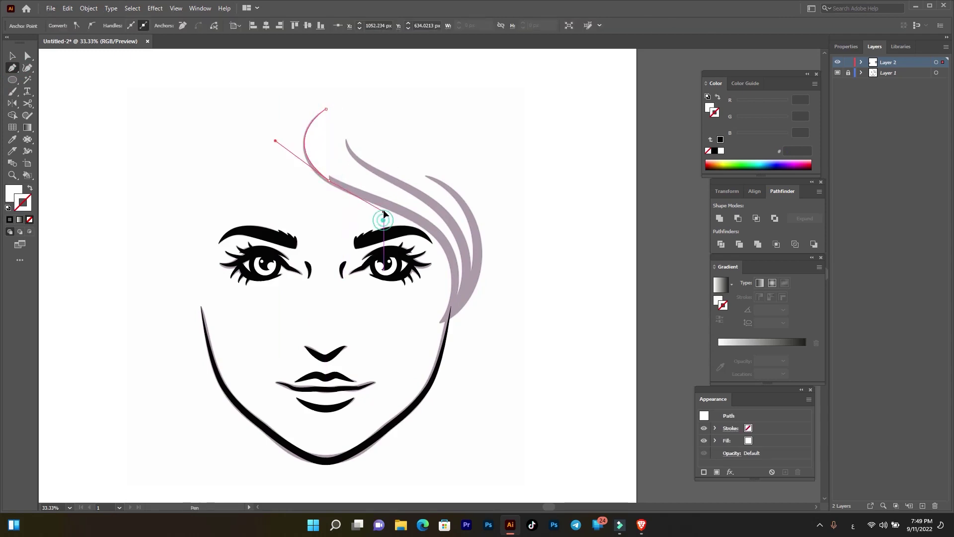
Step: Make the path an unfilled black stroke and curve it down to where the strand meets the jaw
{"action": "left_click", "coordinate": [30, 188]}
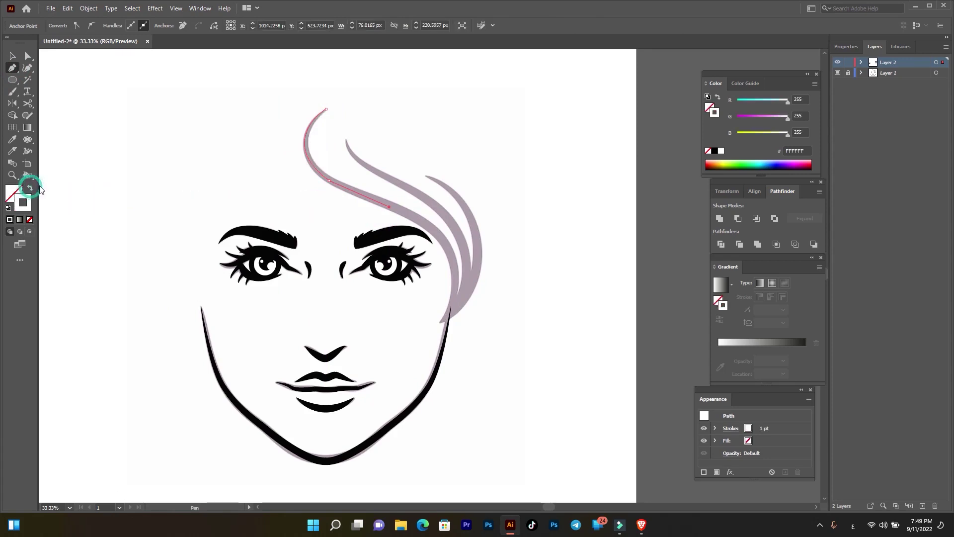
{"action": "double_click", "coordinate": [23, 202]}
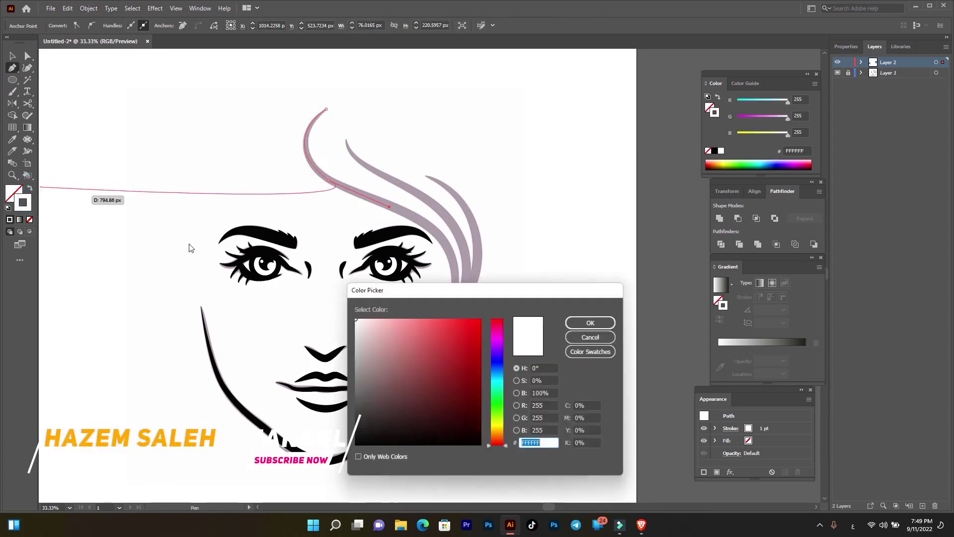
{"action": "left_click_drag", "start_coordinate": [379, 423], "coordinate": [356, 444]}
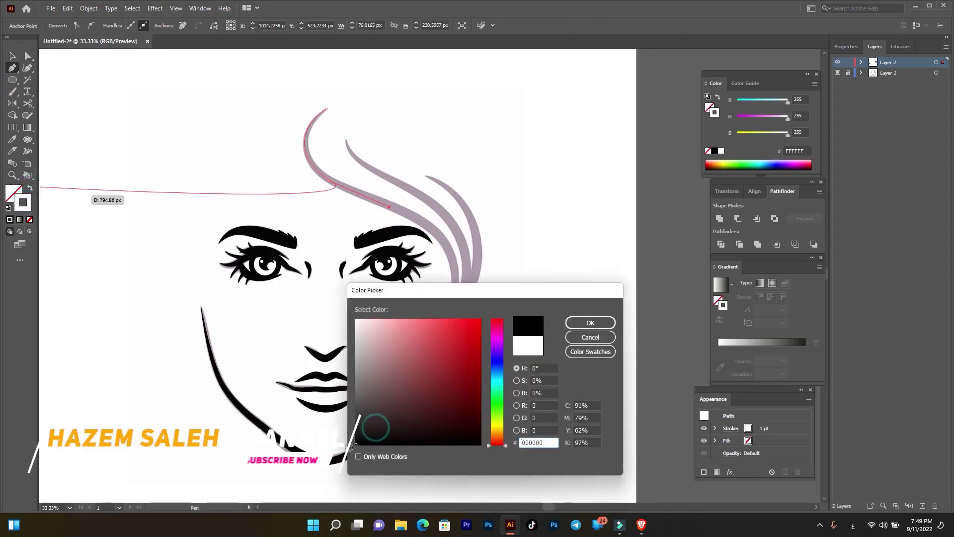
{"action": "left_click", "coordinate": [579, 324]}
{"action": "left_click", "coordinate": [440, 321]}
{"action": "left_click_drag", "start_coordinate": [428, 345], "coordinate": [395, 417]}
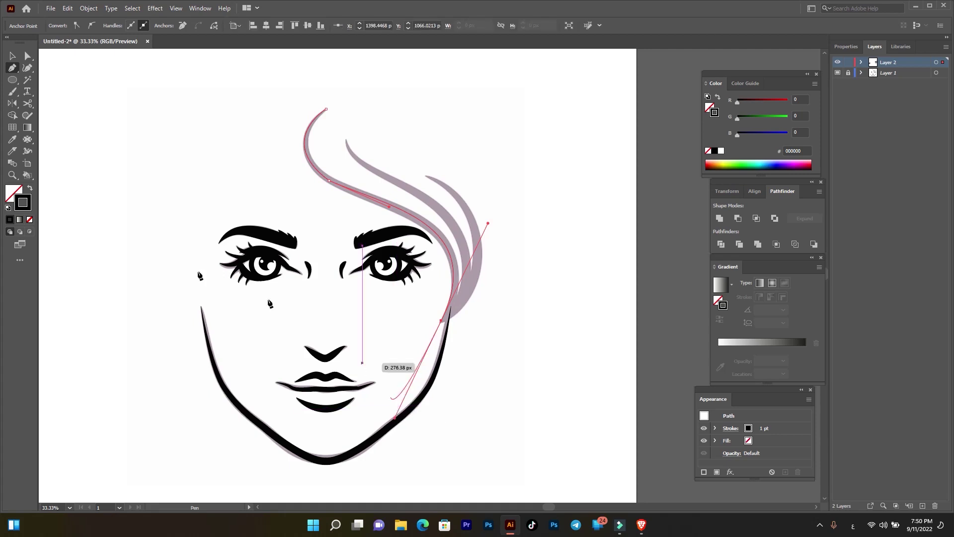
{"action": "left_click", "coordinate": [13, 56]}
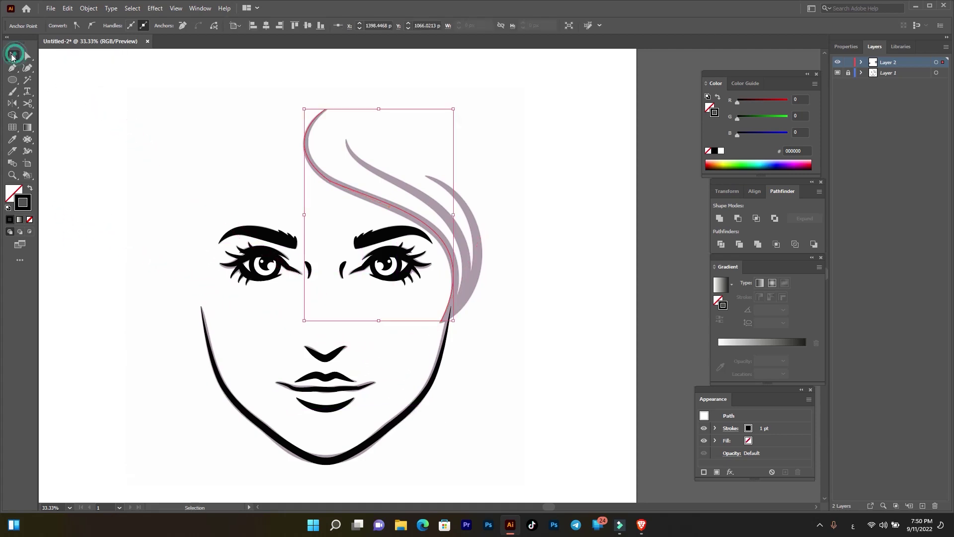
{"action": "left_click", "coordinate": [87, 87]}
Step: Trace the second hair strand with a Pen curve from its tip down to the jaw
{"action": "key", "text": "p"}
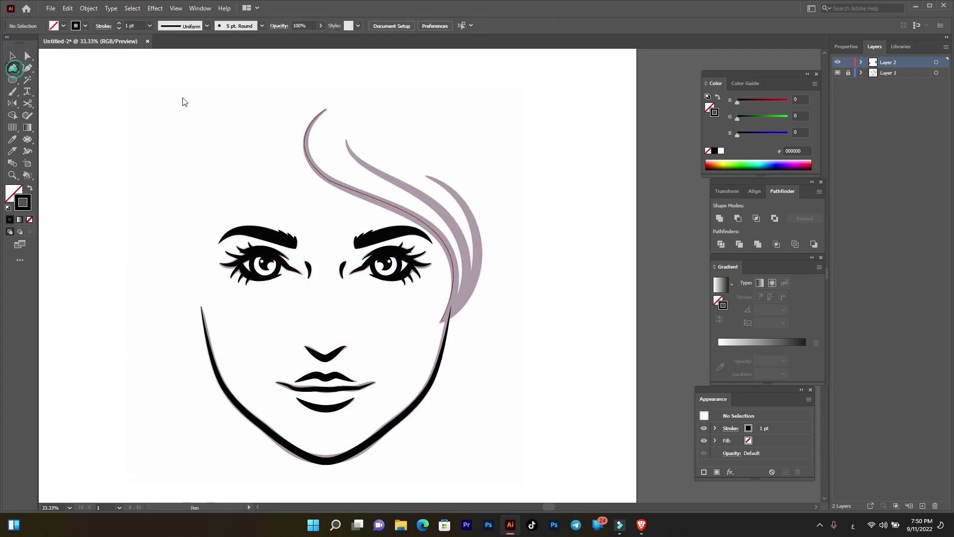
{"action": "left_click", "coordinate": [346, 139]}
{"action": "left_click_drag", "start_coordinate": [379, 172], "coordinate": [417, 191]}
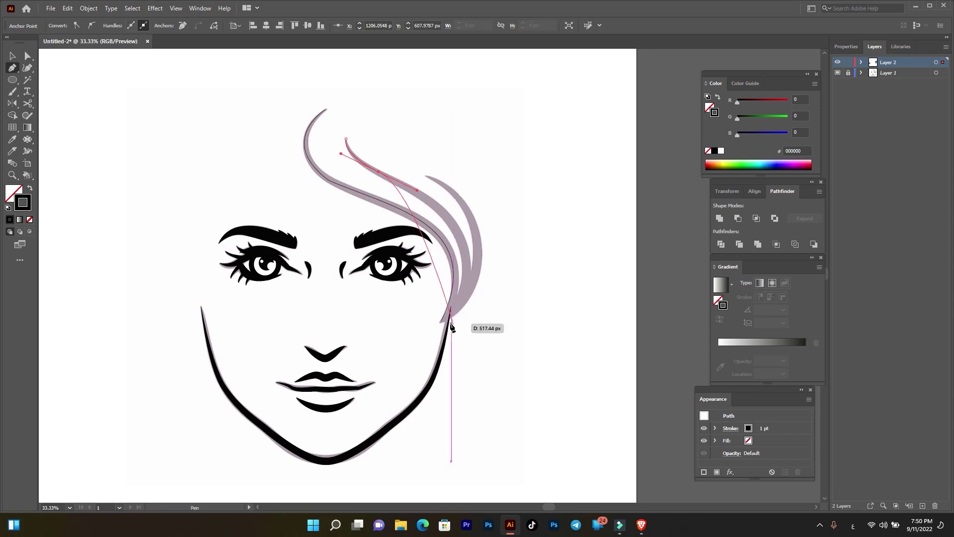
{"action": "left_click_drag", "start_coordinate": [442, 320], "coordinate": [394, 417]}
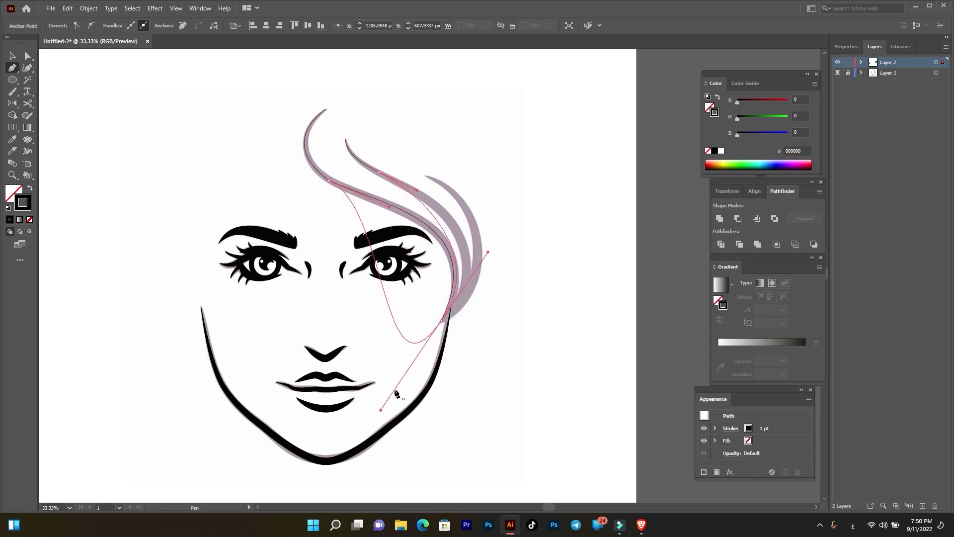
{"action": "mouse_move", "coordinate": [436, 329]}
{"action": "left_mouse_down"}
{"action": "mouse_move", "coordinate": [429, 342]}
{"action": "mouse_move", "coordinate": [446, 322]}
{"action": "left_mouse_up"}
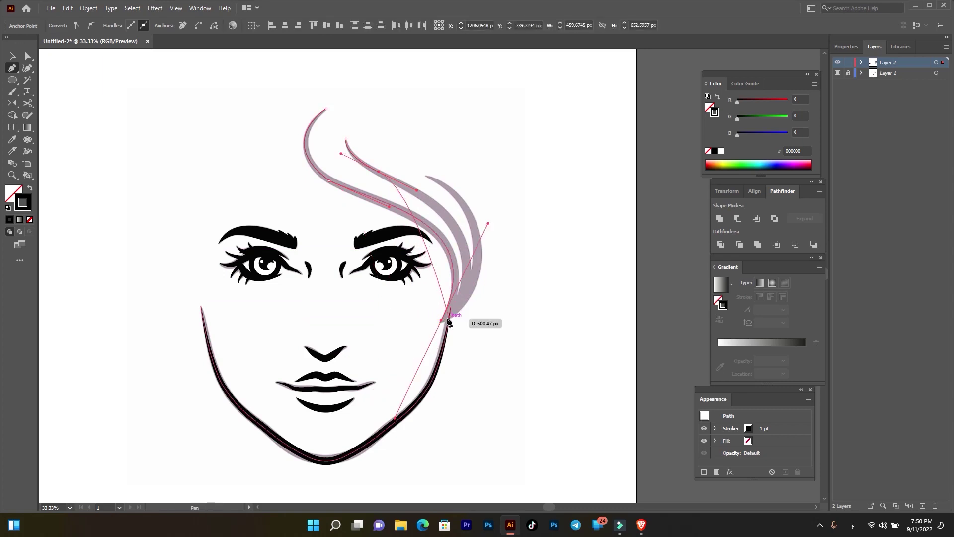
{"action": "scroll", "coordinate": [447, 323], "scroll_direction": "up", "scroll_amount": 2}
{"action": "left_click_drag", "start_coordinate": [447, 323], "coordinate": [327, 483]}
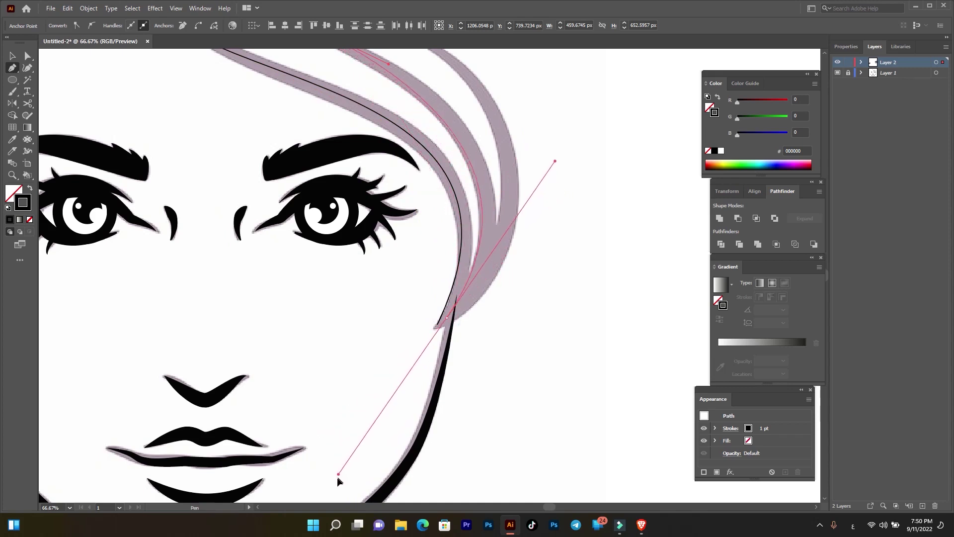
{"action": "scroll", "coordinate": [327, 482], "scroll_direction": "down", "scroll_amount": 2}
{"action": "left_click_drag", "start_coordinate": [445, 320], "coordinate": [492, 266]}
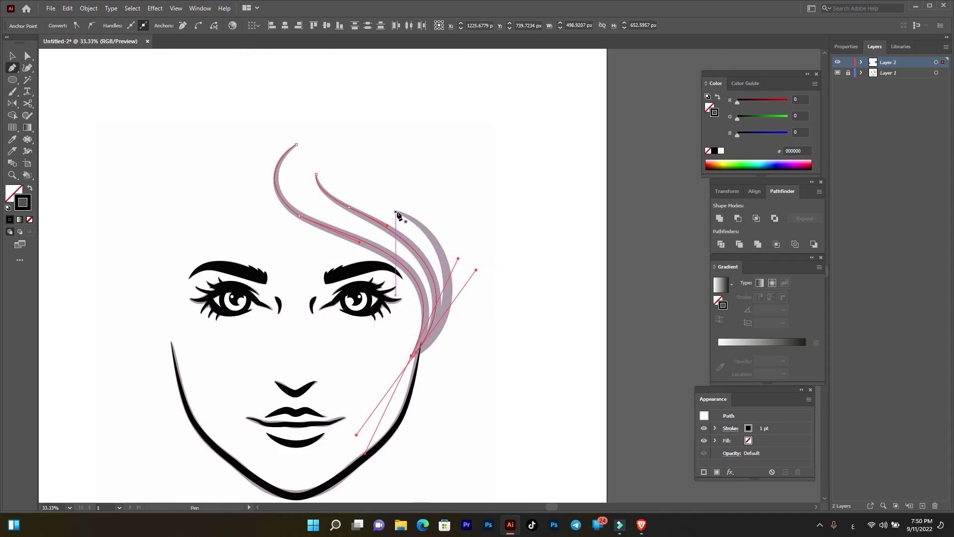
Step: Trace the third strand from the jaw up to its tip, then select all three hair lines
{"action": "left_click", "coordinate": [415, 355]}
{"action": "left_click_drag", "start_coordinate": [415, 356], "coordinate": [329, 450]}
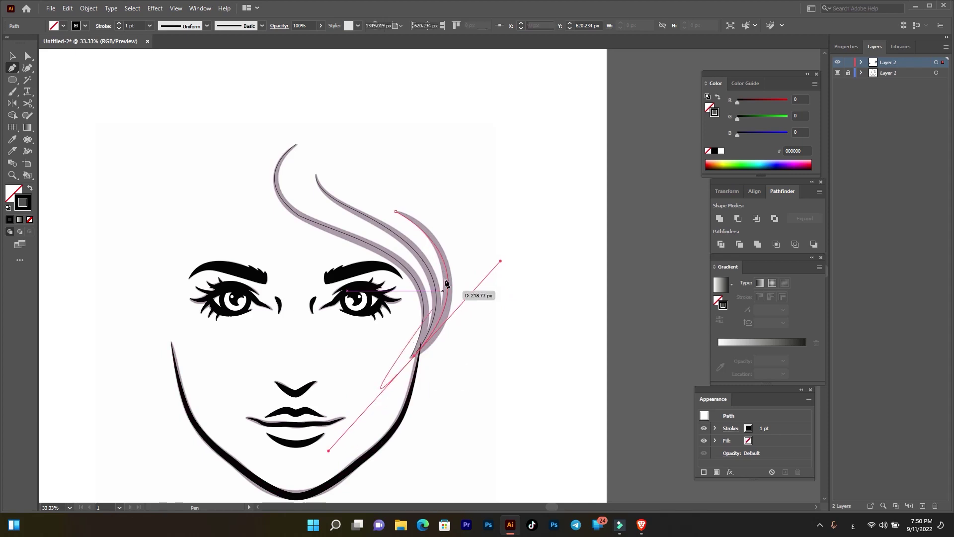
{"action": "left_click", "coordinate": [12, 56]}
{"action": "left_click_drag", "start_coordinate": [444, 188], "coordinate": [314, 230]}
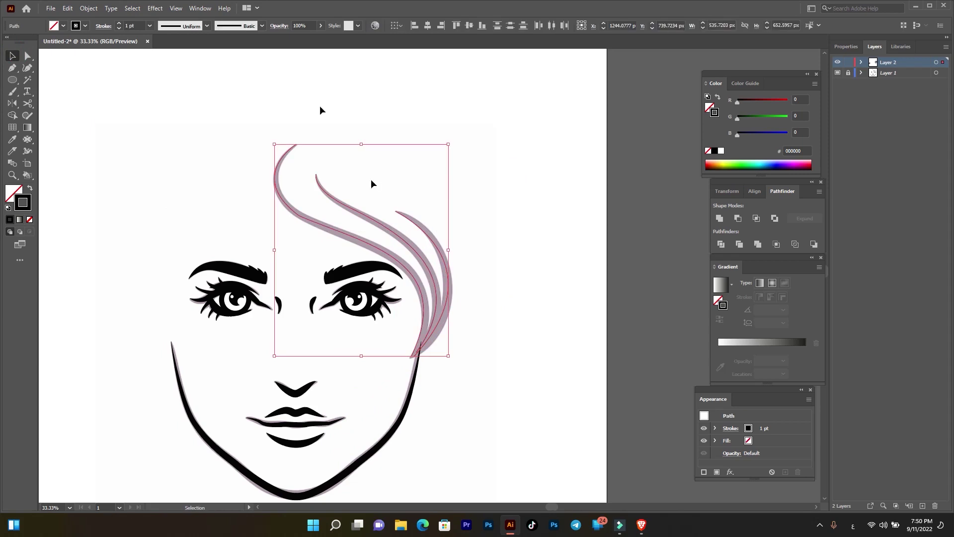
Step: Set the hair lines' stroke weight to 20 pt
{"action": "left_click", "coordinate": [104, 25]}
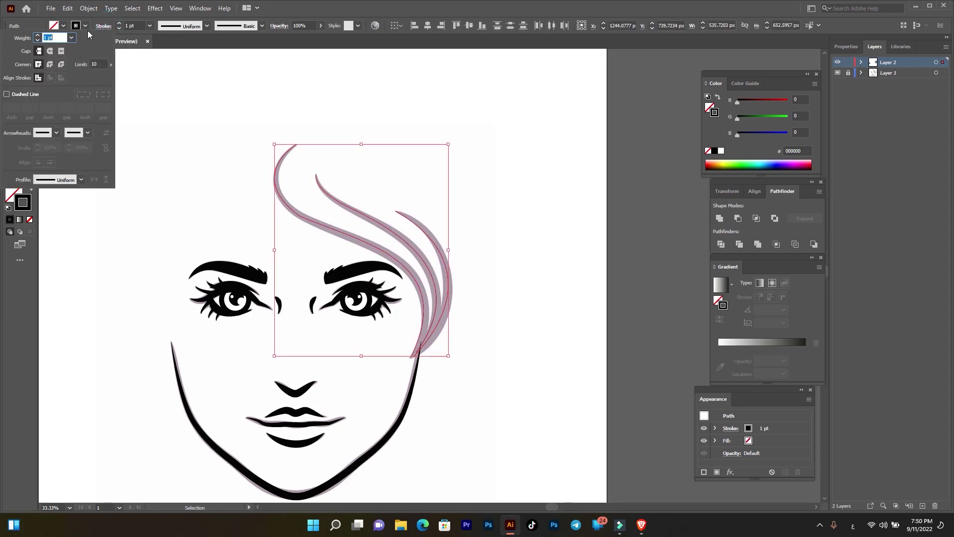
{"action": "left_click", "coordinate": [119, 23]}
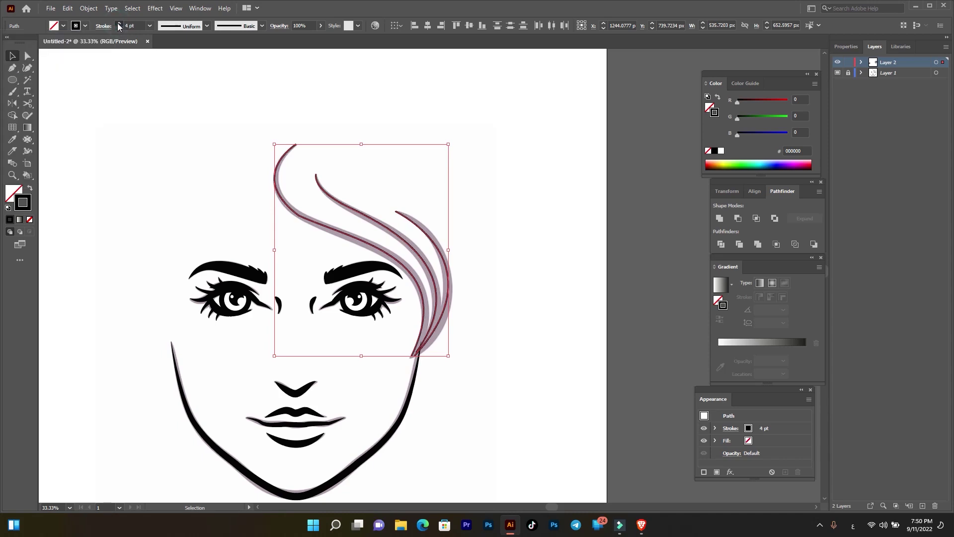
{"action": "left_click", "coordinate": [118, 23]}
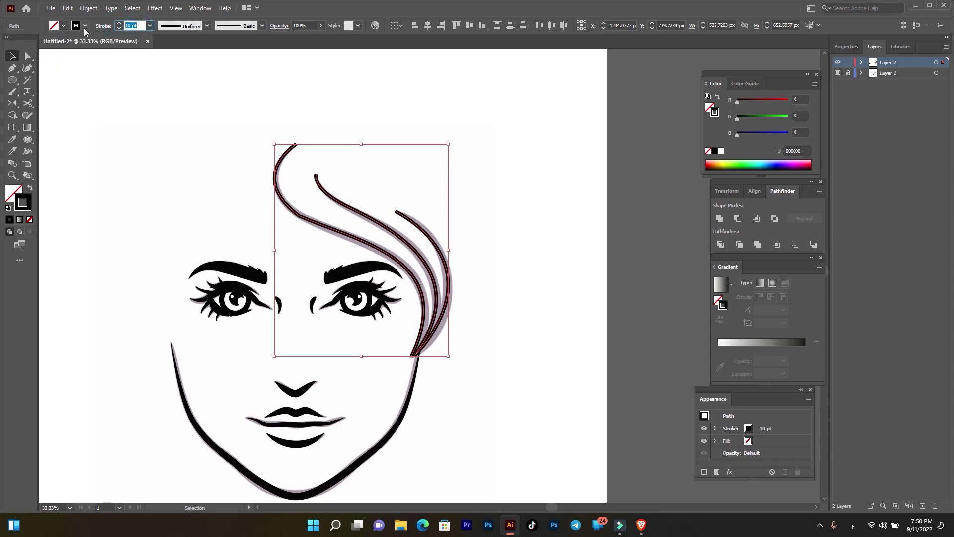
{"action": "type", "text": "20"}
{"action": "key", "text": "Return"}
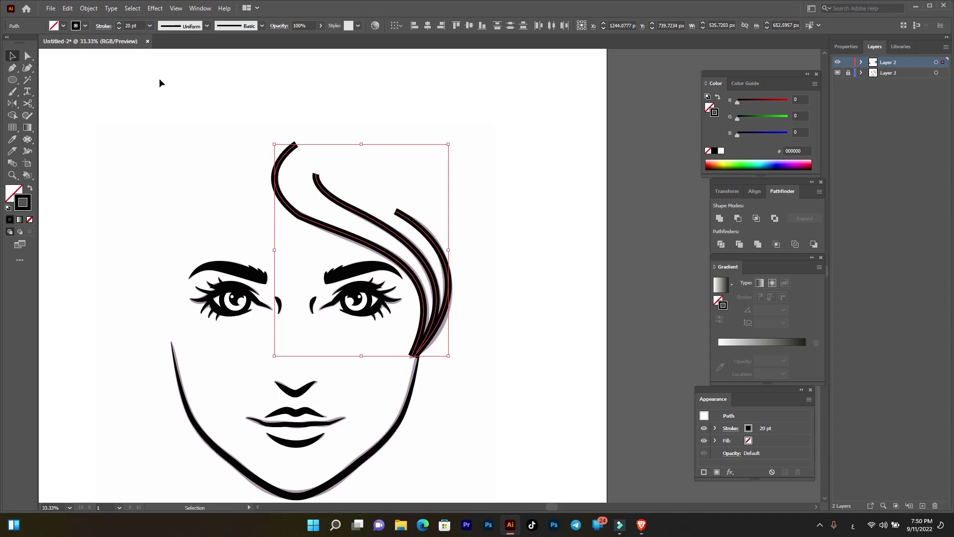
Step: Apply a one-sided tapered width profile to the hair lines
{"action": "left_click", "coordinate": [103, 25]}
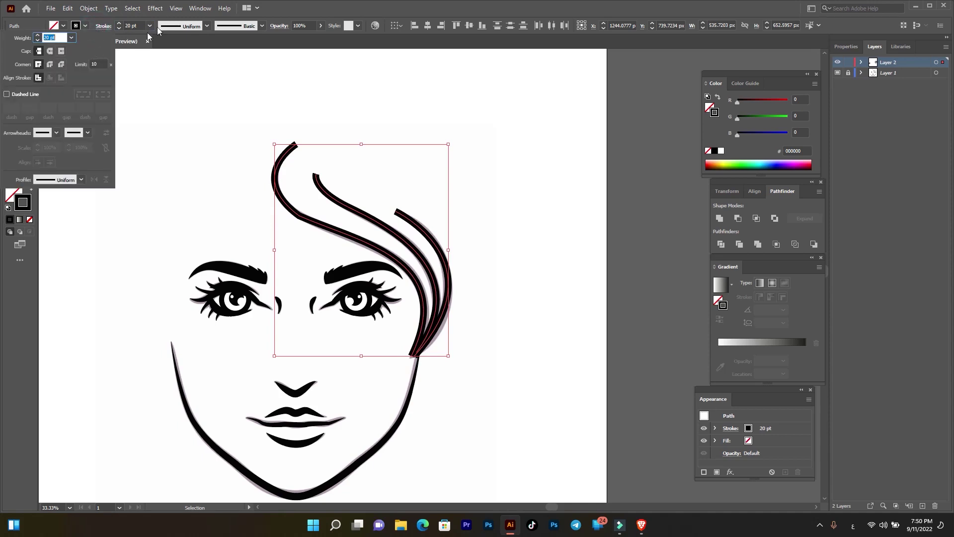
{"action": "left_click", "coordinate": [180, 25]}
{"action": "left_click", "coordinate": [177, 59]}
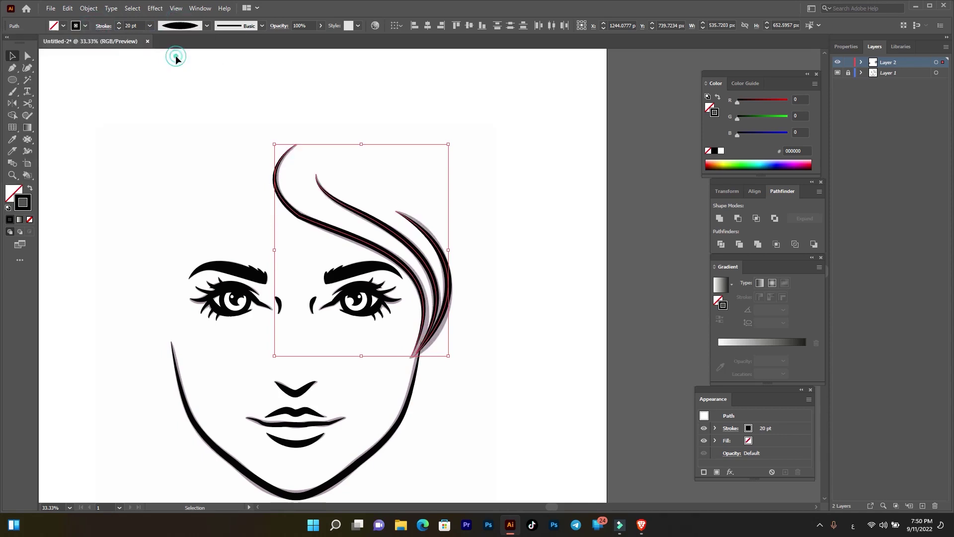
{"action": "left_click", "coordinate": [180, 26]}
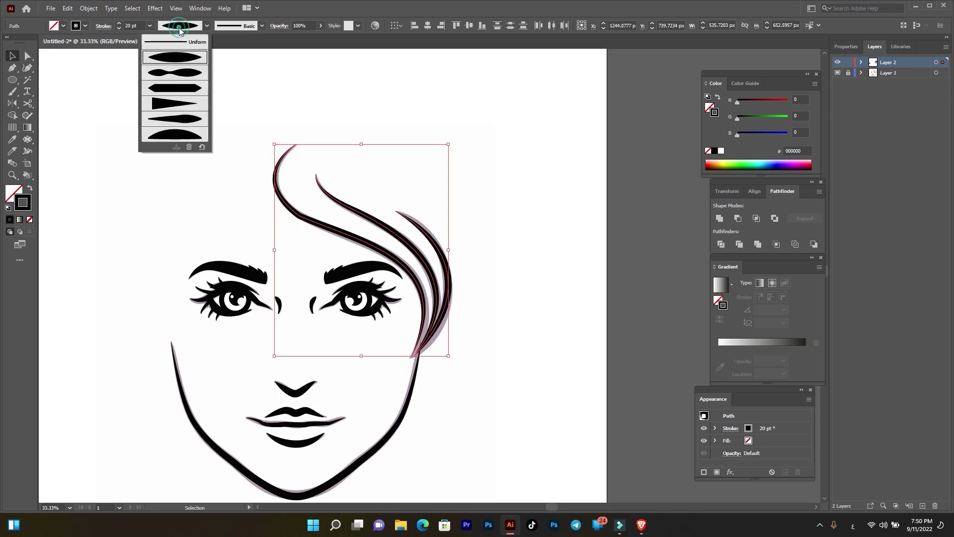
{"action": "left_click", "coordinate": [187, 118]}
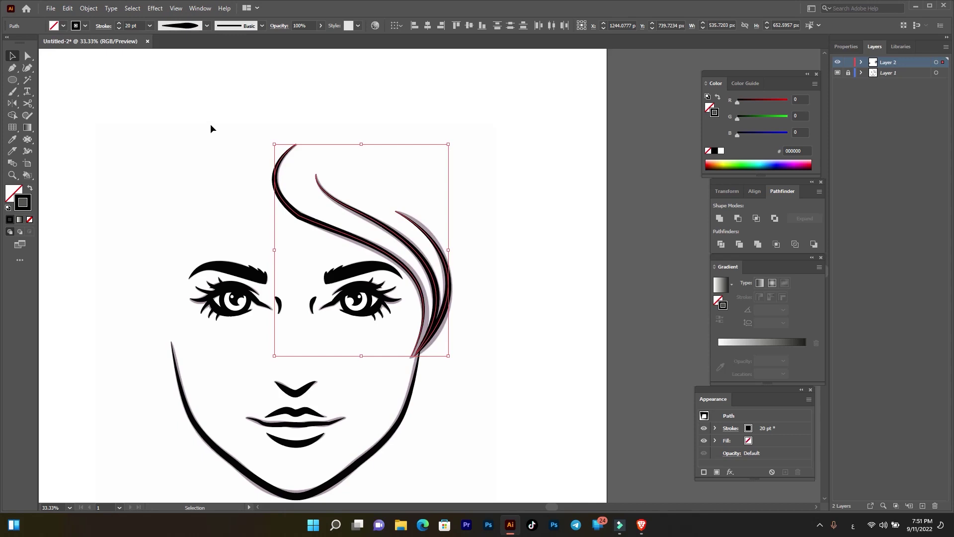
{"action": "left_click", "coordinate": [210, 124]}
Step: Flip one strand's taper direction and nudge that strand slightly to the right
{"action": "left_click", "coordinate": [294, 213]}
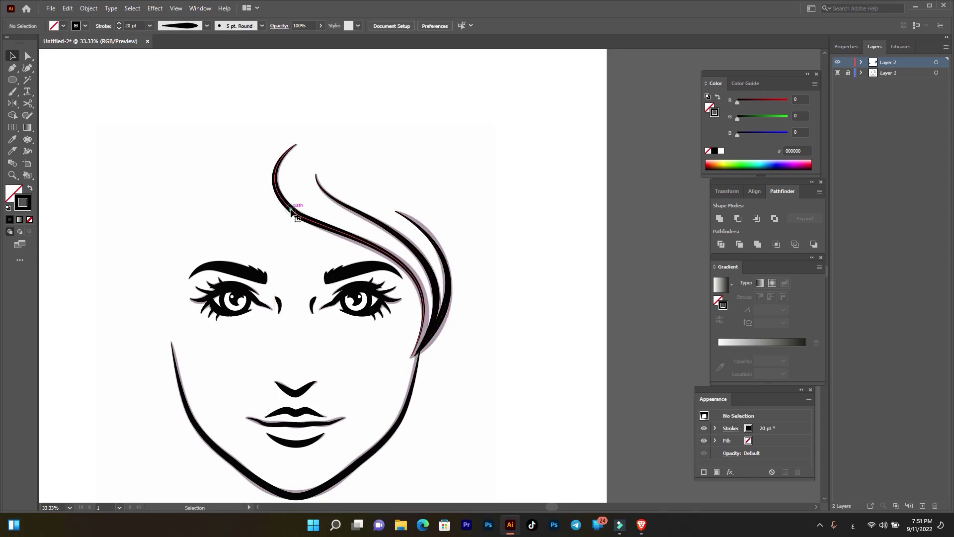
{"action": "left_click", "coordinate": [103, 26]}
{"action": "left_click", "coordinate": [94, 178]}
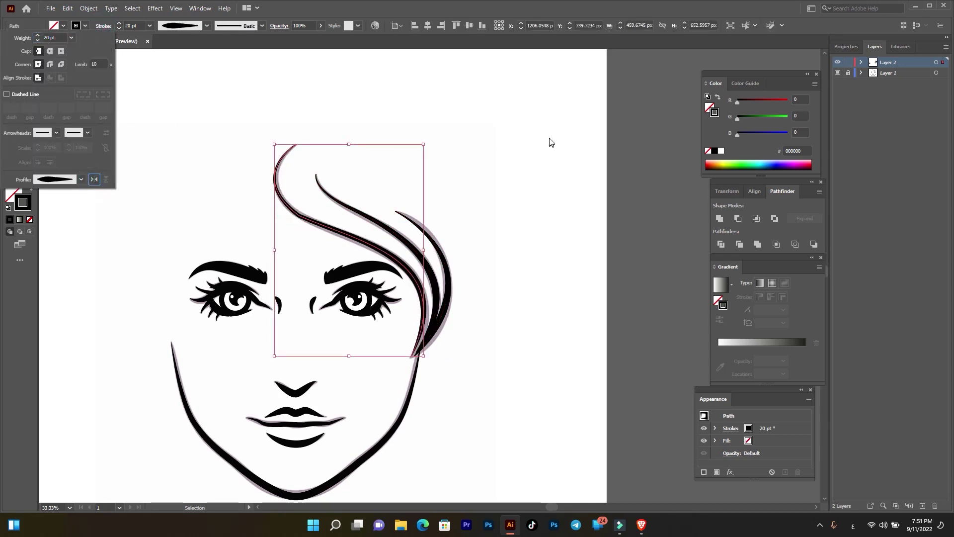
{"action": "left_click", "coordinate": [528, 137]}
{"action": "scroll", "coordinate": [443, 307], "scroll_direction": "up", "scroll_amount": 2}
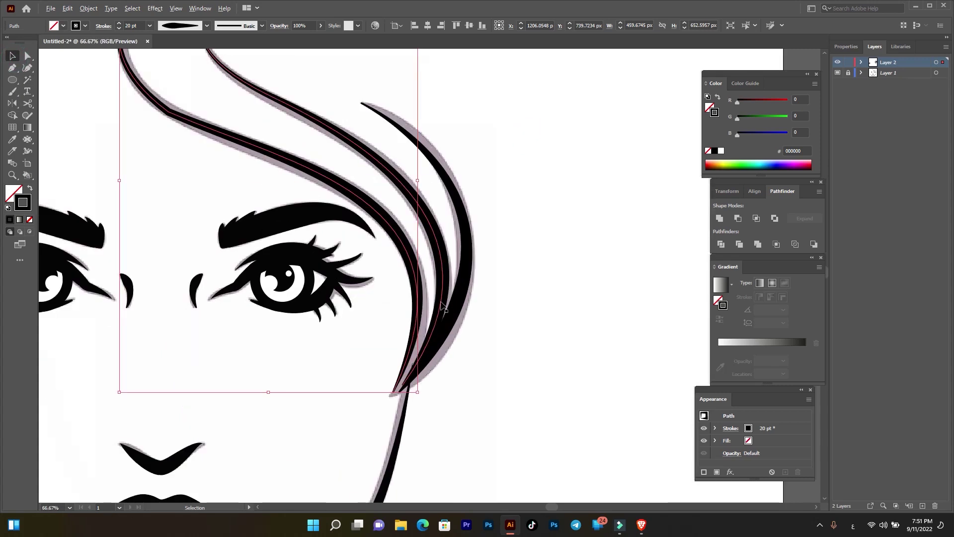
{"action": "left_click_drag", "start_coordinate": [443, 307], "coordinate": [425, 305]}
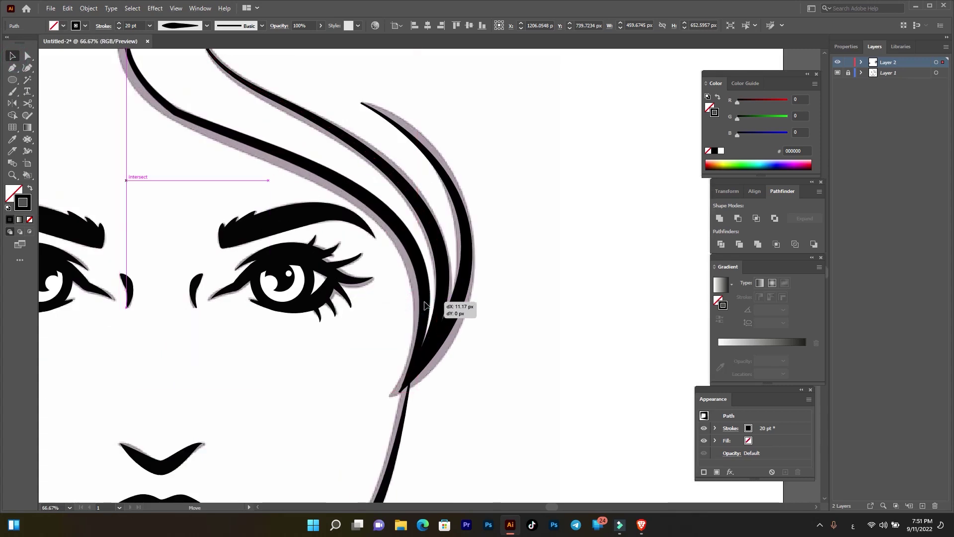
{"action": "left_click", "coordinate": [571, 285]}
{"action": "key", "text": "ctrl+minus"}
{"action": "key", "text": "ctrl+minus"}
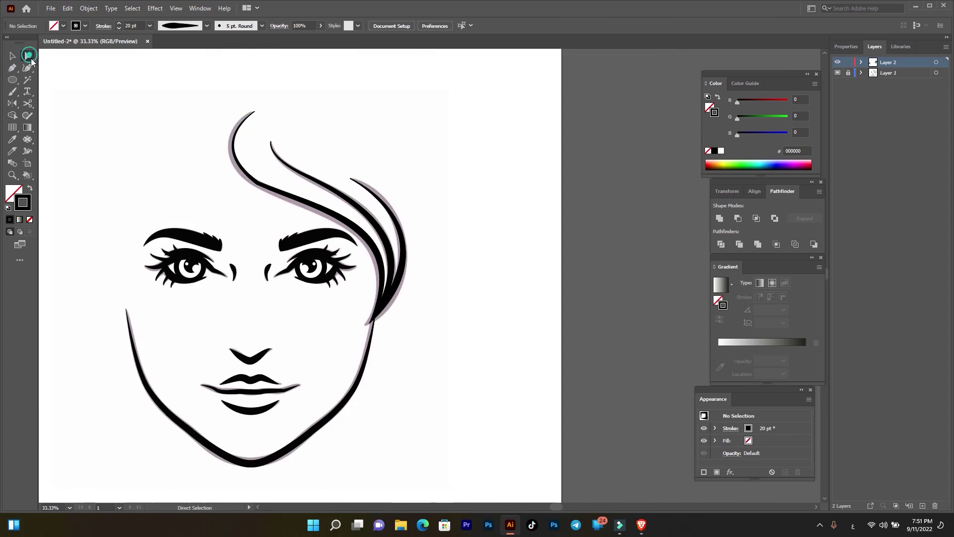
Step: Refine the curve near the second hair strand's tip
{"action": "scroll", "coordinate": [254, 195], "scroll_direction": "up", "scroll_amount": 2}
{"action": "left_click", "coordinate": [247, 192]}
{"action": "left_click_drag", "start_coordinate": [257, 160], "coordinate": [292, 105]}
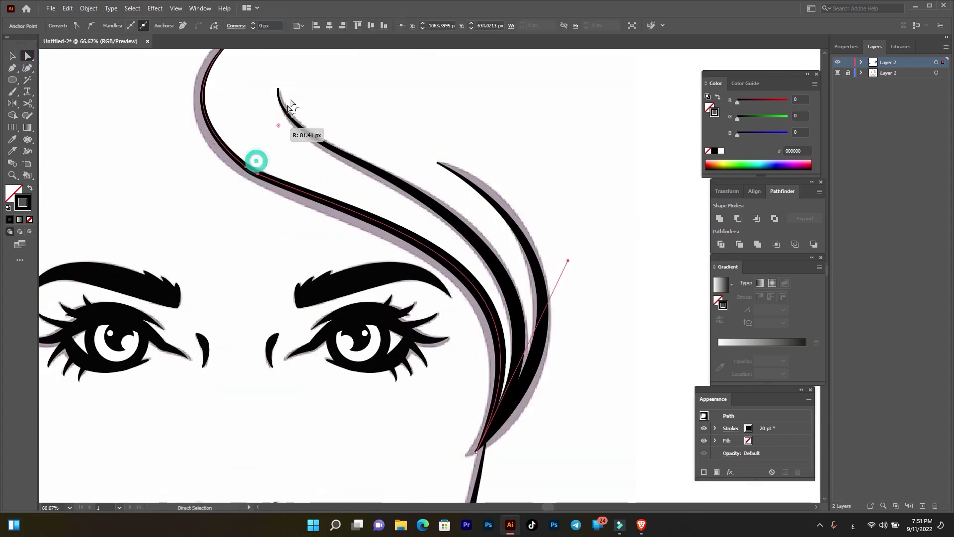
{"action": "left_click", "coordinate": [486, 109]}
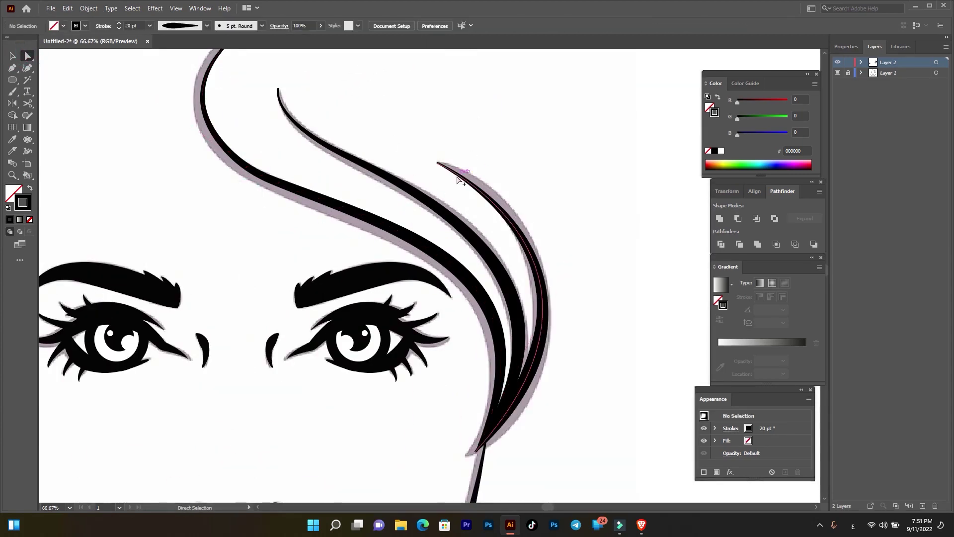
{"action": "scroll", "coordinate": [457, 179], "scroll_direction": "down", "scroll_amount": 1}
Step: Raise the three right-side hair strands' stroke weight to 24 pt
{"action": "left_click_drag", "start_coordinate": [492, 148], "coordinate": [322, 215]}
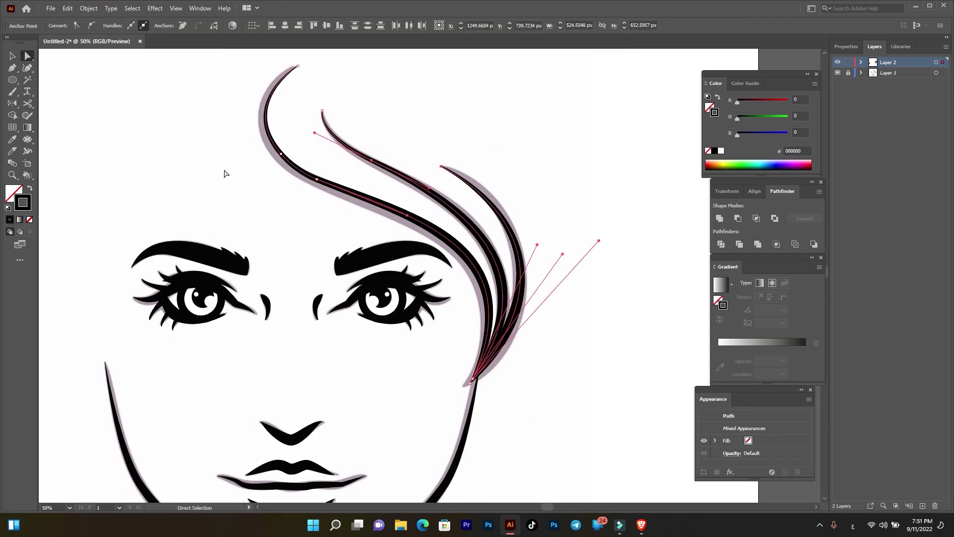
{"action": "left_click", "coordinate": [13, 55]}
{"action": "left_click", "coordinate": [465, 144]}
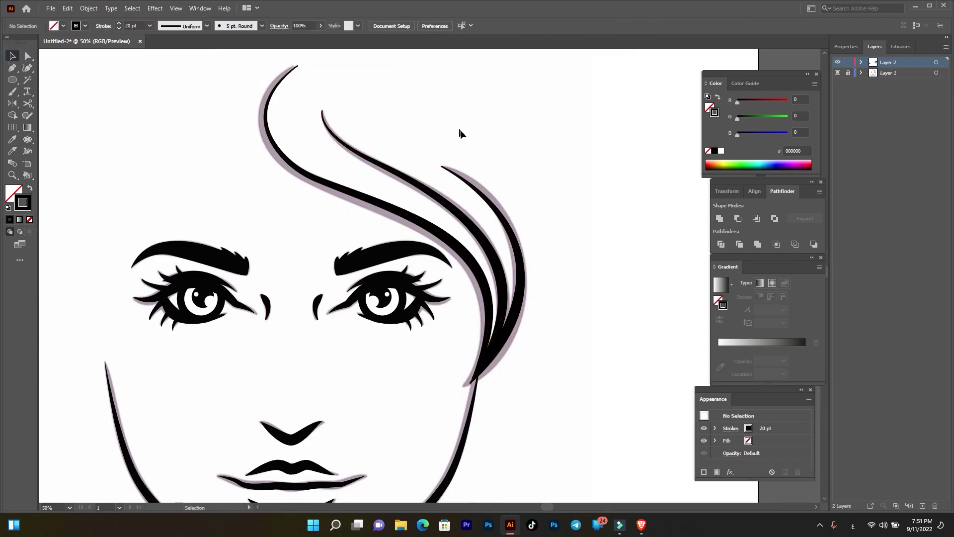
{"action": "left_click", "coordinate": [342, 208]}
{"action": "left_click", "coordinate": [119, 23]}
{"action": "left_click", "coordinate": [119, 23]}
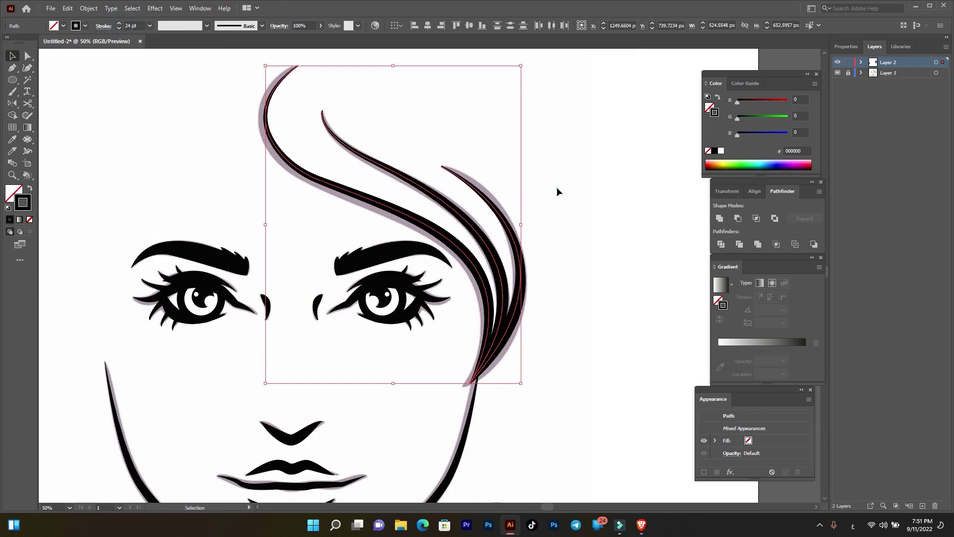
{"action": "left_click", "coordinate": [557, 187]}
{"action": "key", "text": "ctrl+minus"}
{"action": "key", "text": "ctrl+minus"}
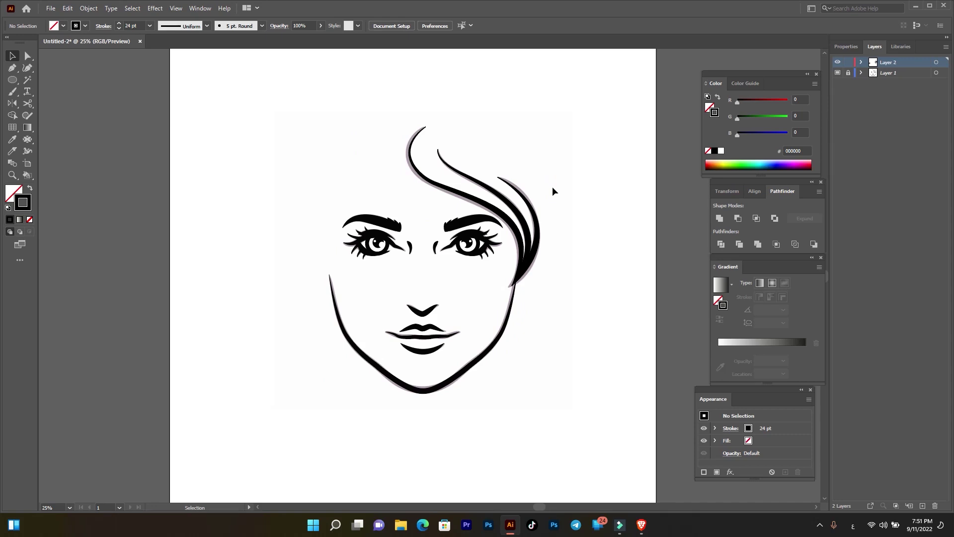
Step: Group the three hair strands together
{"action": "left_click_drag", "start_coordinate": [534, 145], "coordinate": [405, 185]}
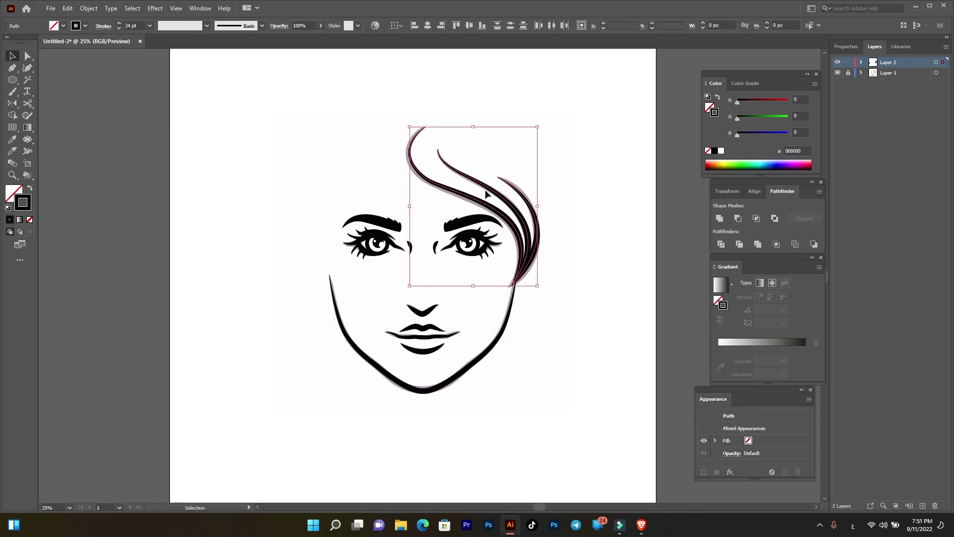
{"action": "right_click", "coordinate": [487, 192]}
{"action": "left_click", "coordinate": [513, 254]}
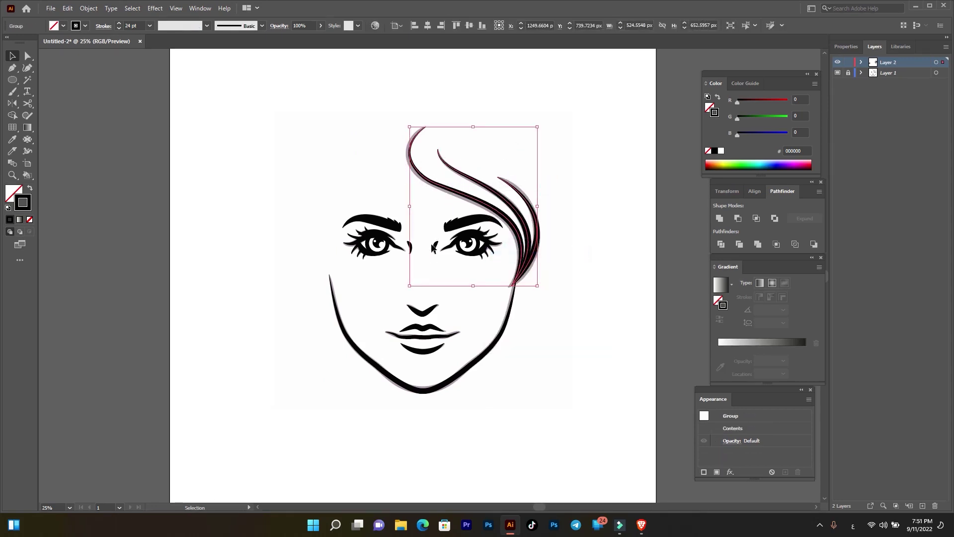
Step: Reflect a vertical copy of the hair group and place it on the left side of the face
{"action": "left_click", "coordinate": [13, 104]}
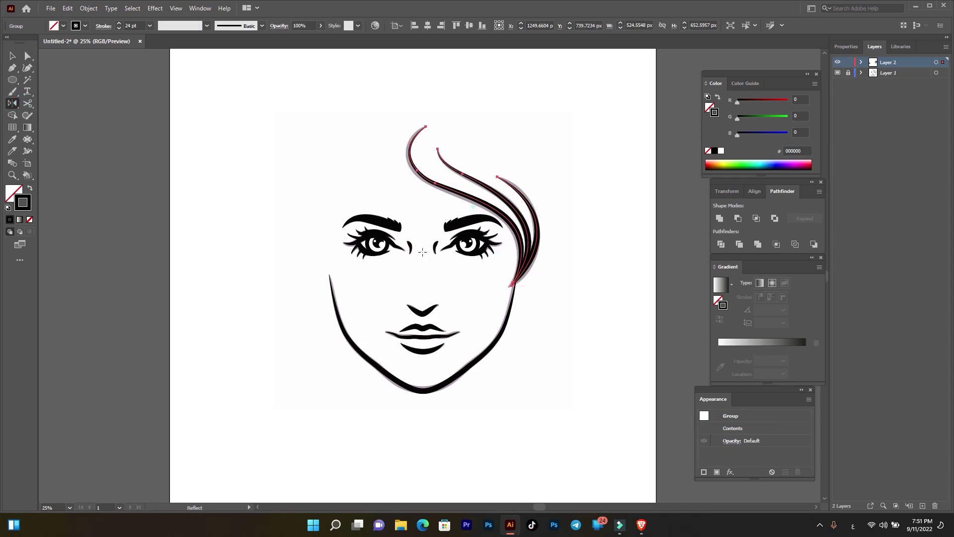
{"action": "left_click", "coordinate": [422, 248], "text": "alt"}
{"action": "left_click", "coordinate": [442, 322]}
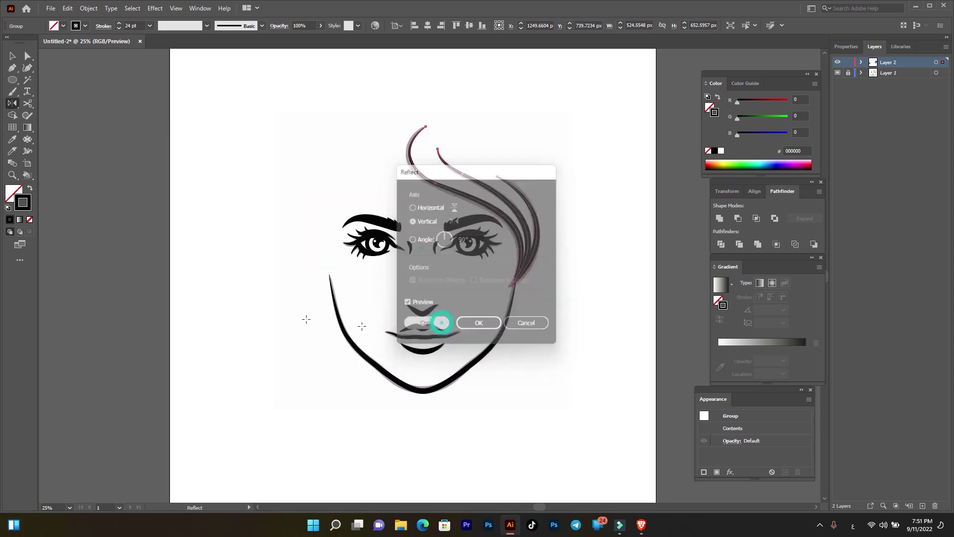
{"action": "left_click", "coordinate": [244, 273]}
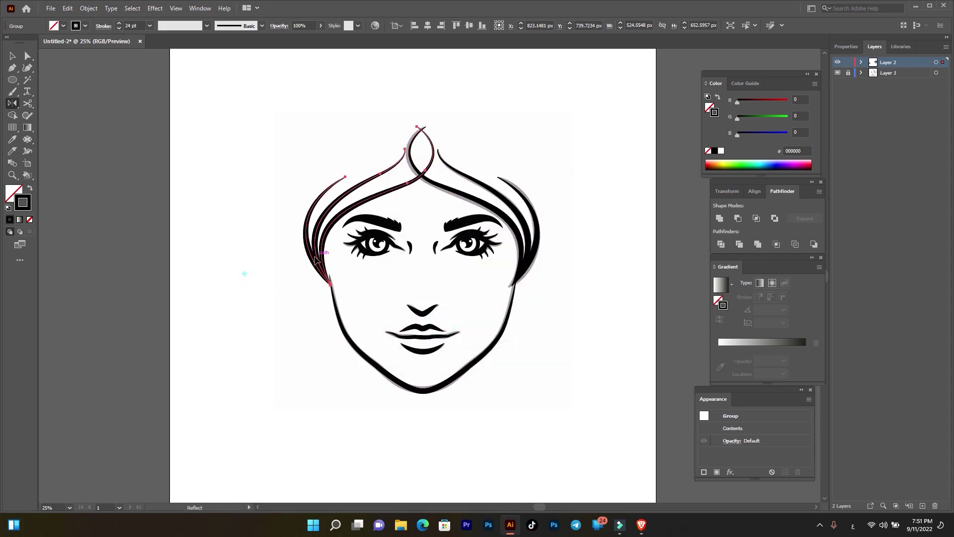
{"action": "left_click_drag", "start_coordinate": [316, 259], "coordinate": [315, 256]}
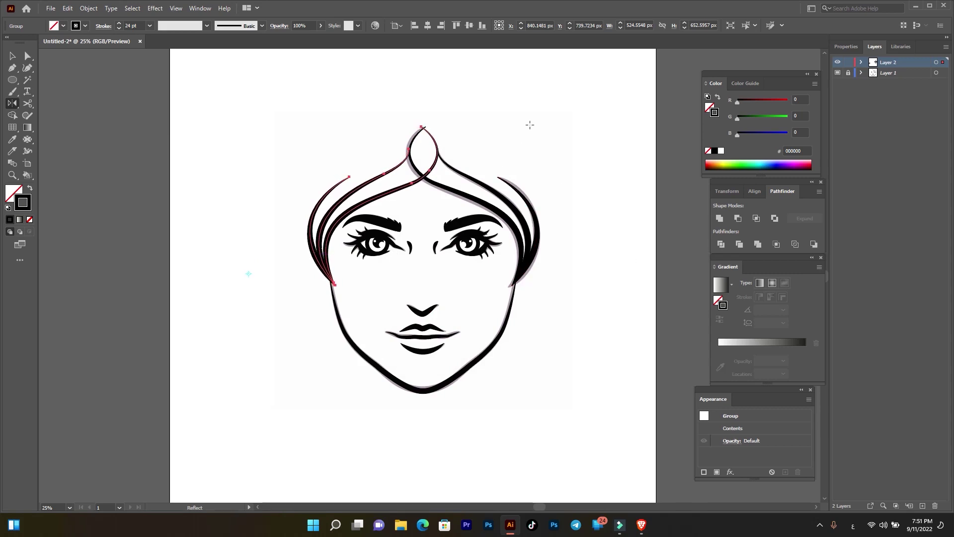
{"action": "key", "text": "v"}
{"action": "left_click", "coordinate": [143, 118]}
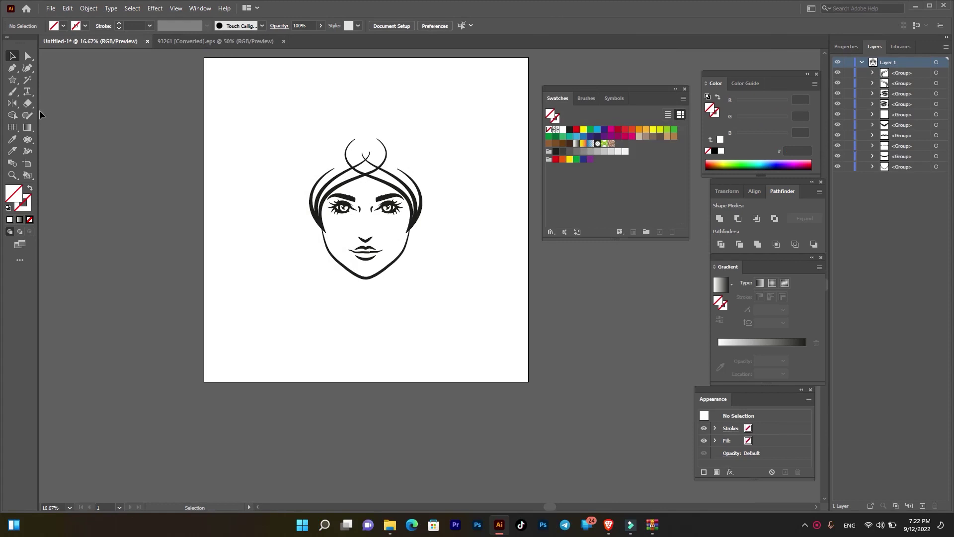
Step: Draw a rectangle over the face with a black outline and move it lower
{"action": "left_click", "coordinate": [14, 80]}
{"action": "left_click", "coordinate": [46, 82]}
{"action": "left_click_drag", "start_coordinate": [298, 100], "coordinate": [431, 322]}
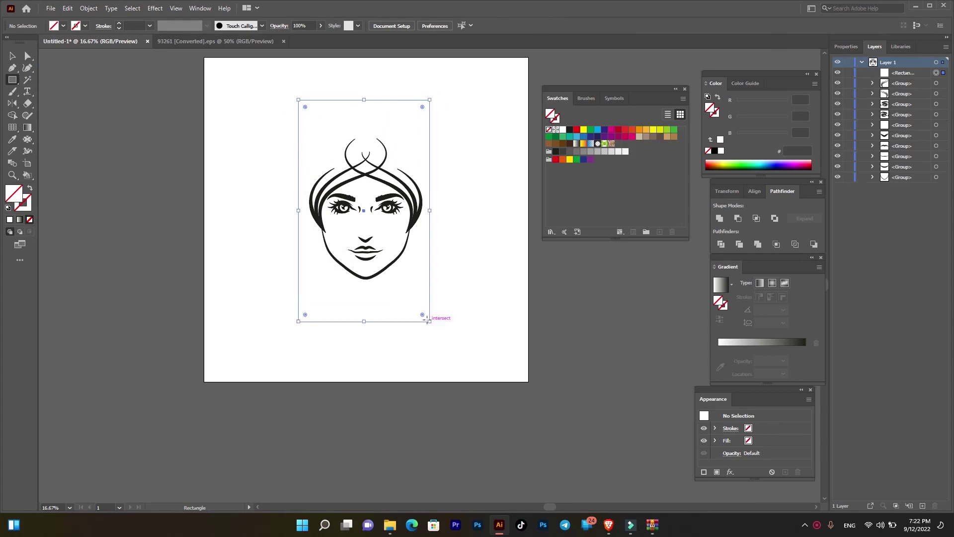
{"action": "left_click", "coordinate": [79, 26]}
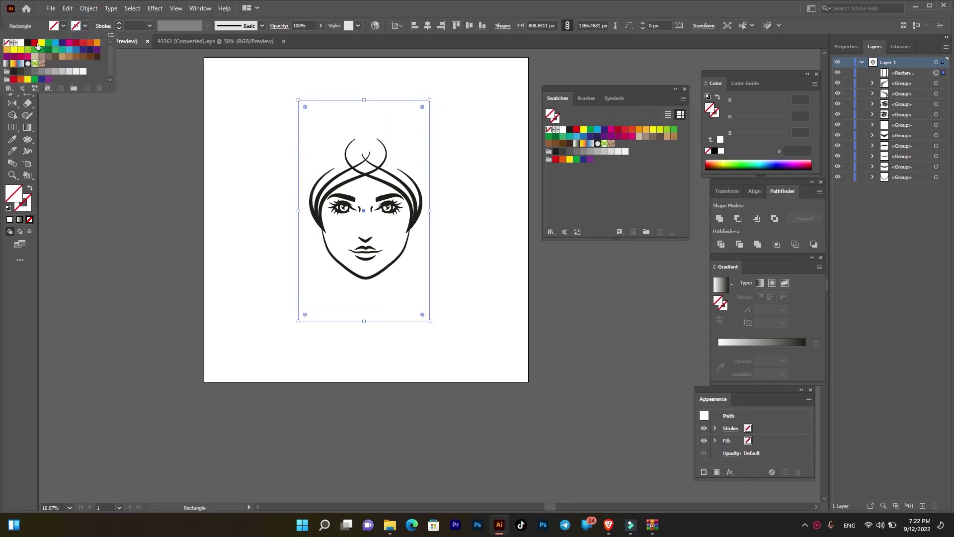
{"action": "left_click", "coordinate": [30, 46]}
{"action": "key", "text": "Escape"}
{"action": "left_click", "coordinate": [12, 55]}
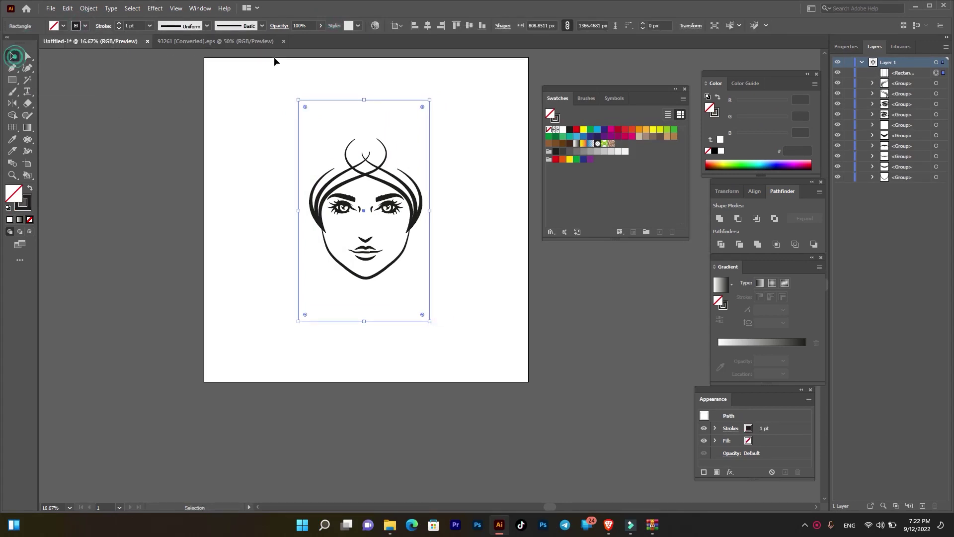
{"action": "left_click_drag", "start_coordinate": [381, 102], "coordinate": [381, 133]}
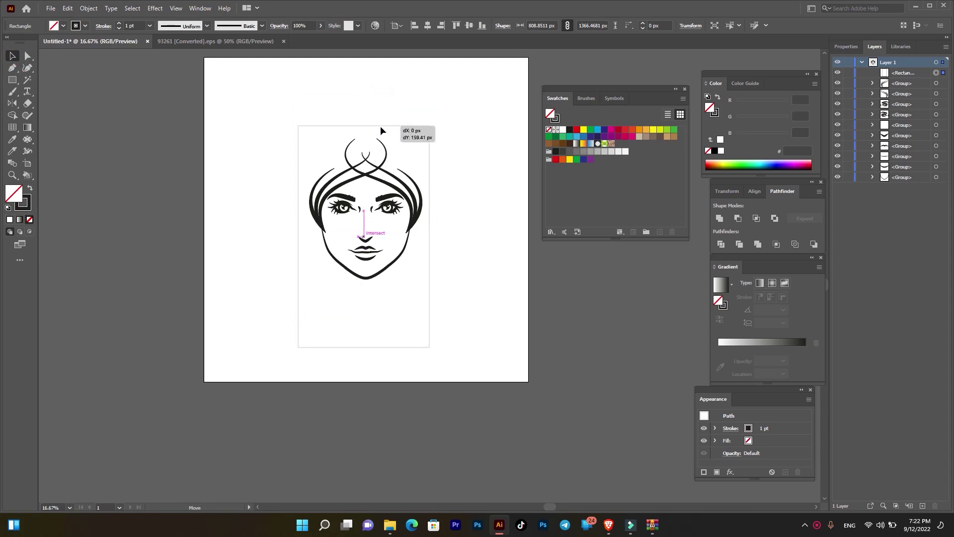
Step: Marquee-select all the face parts and group them into one object
{"action": "left_click_drag", "start_coordinate": [454, 106], "coordinate": [338, 235]}
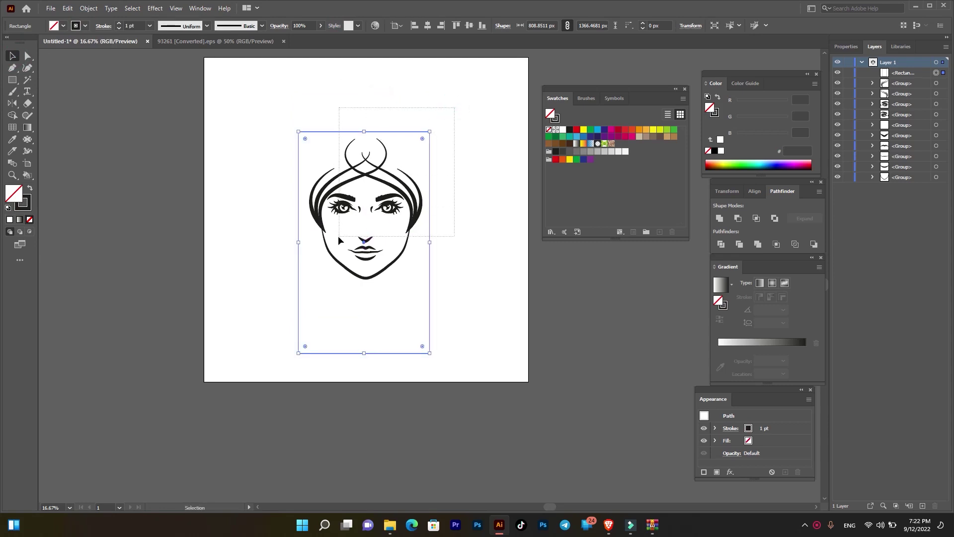
{"action": "left_click", "coordinate": [488, 178]}
{"action": "left_click_drag", "start_coordinate": [425, 117], "coordinate": [283, 308]}
{"action": "right_click", "coordinate": [396, 182]}
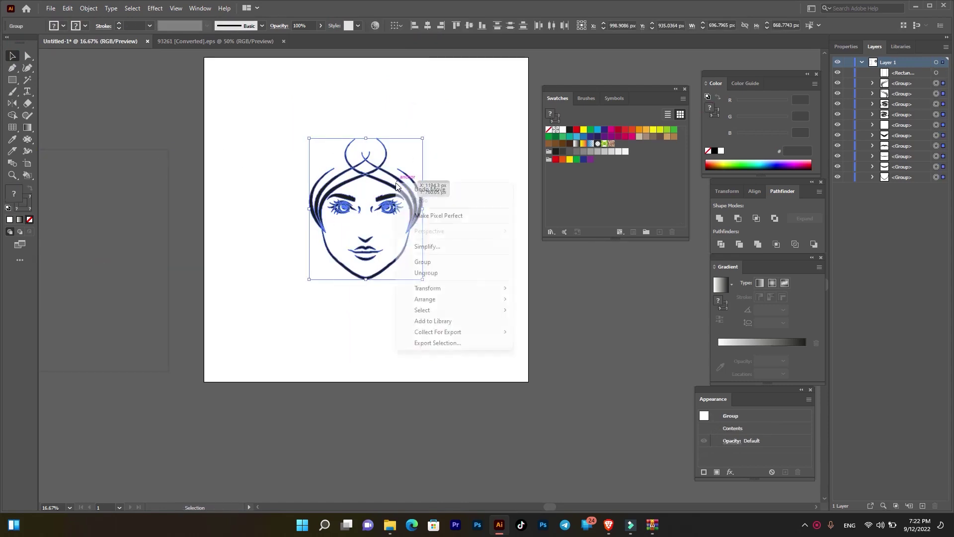
{"action": "left_click", "coordinate": [417, 258]}
Step: Delete the stray rectangle sitting off the artboard
{"action": "left_click", "coordinate": [247, 189]}
{"action": "left_click", "coordinate": [148, 151]}
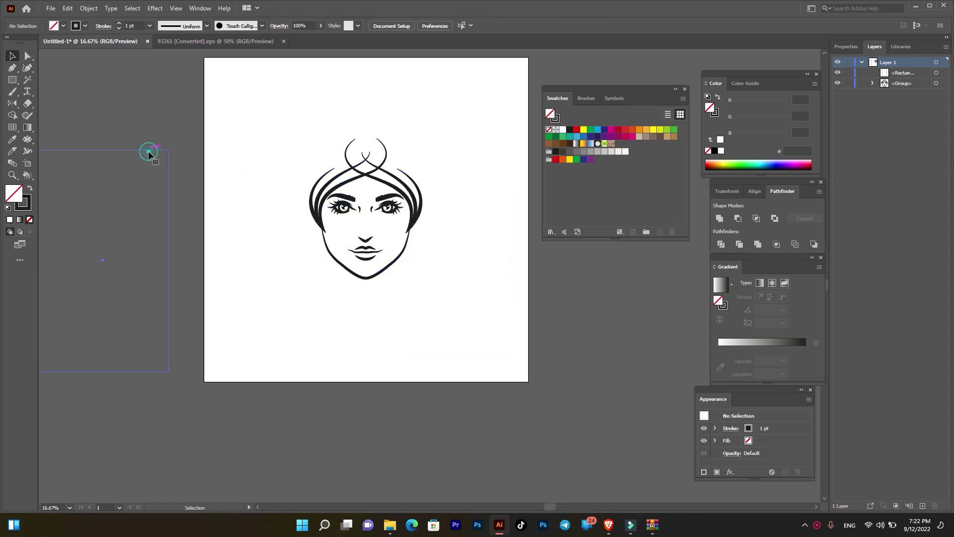
{"action": "key", "text": "Delete"}
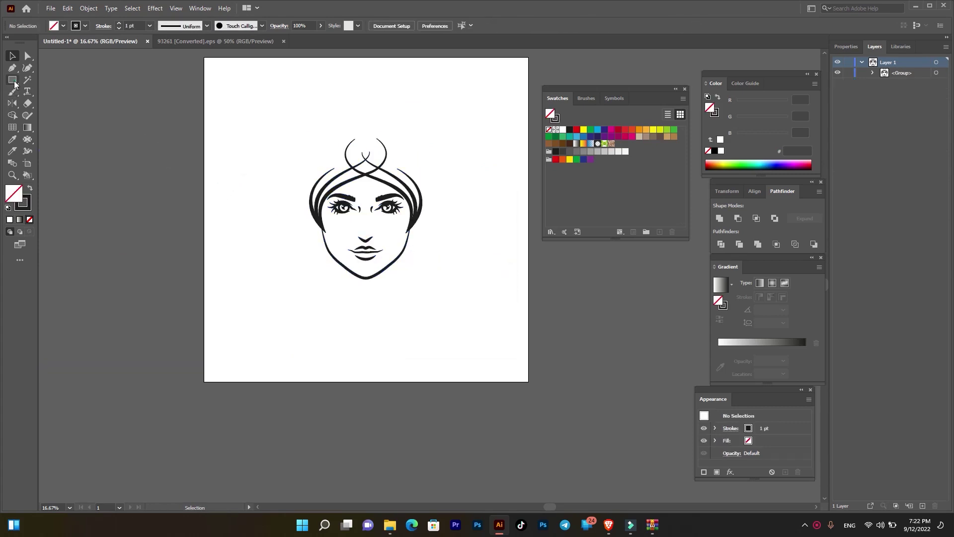
Step: Draw a tall rectangle around the face and give it an 18 pt stroke
{"action": "left_click_drag", "start_coordinate": [273, 106], "coordinate": [400, 337]}
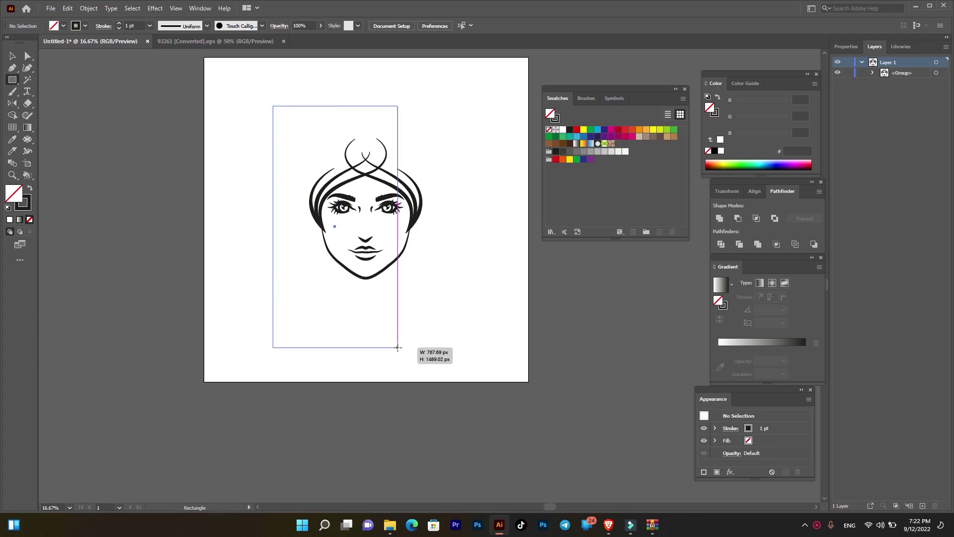
{"action": "left_click", "coordinate": [12, 55]}
{"action": "left_click_drag", "start_coordinate": [346, 105], "coordinate": [374, 114]}
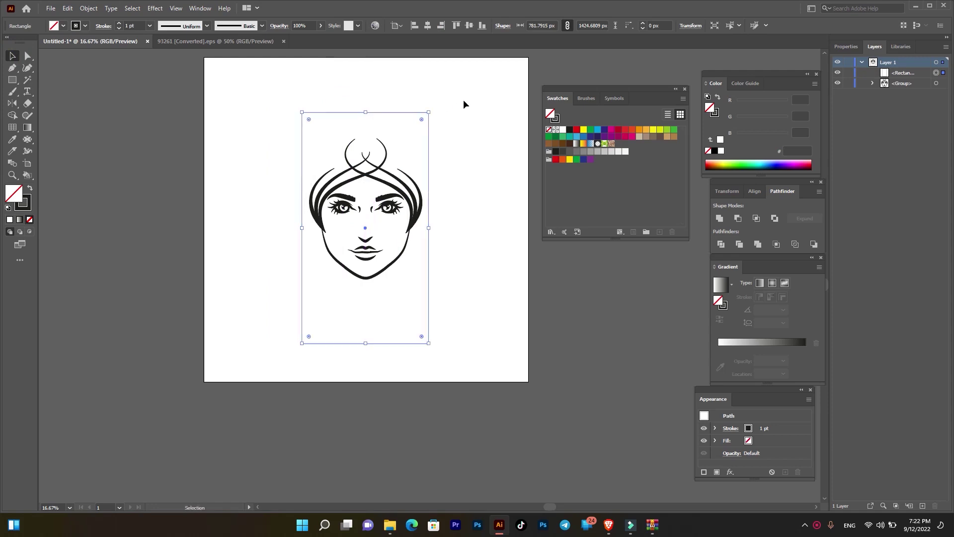
{"action": "left_click", "coordinate": [150, 26]}
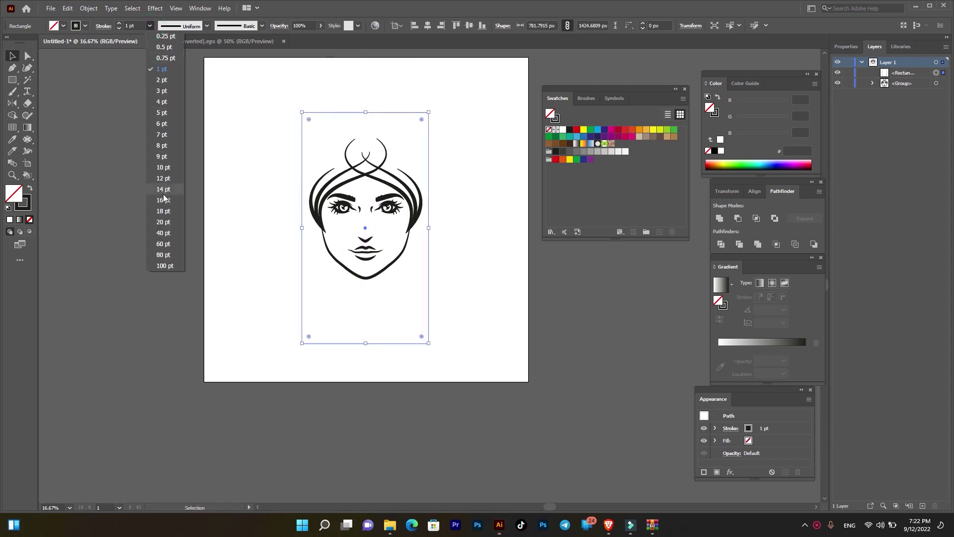
{"action": "left_click", "coordinate": [164, 210]}
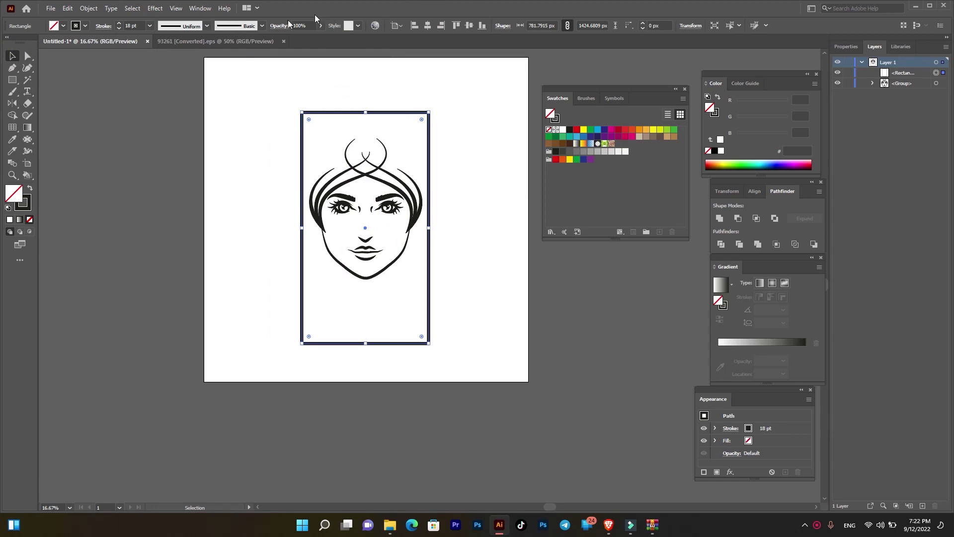
Step: Horizontally align the face and frame to a shared centre
{"action": "key", "text": "ctrl+a"}
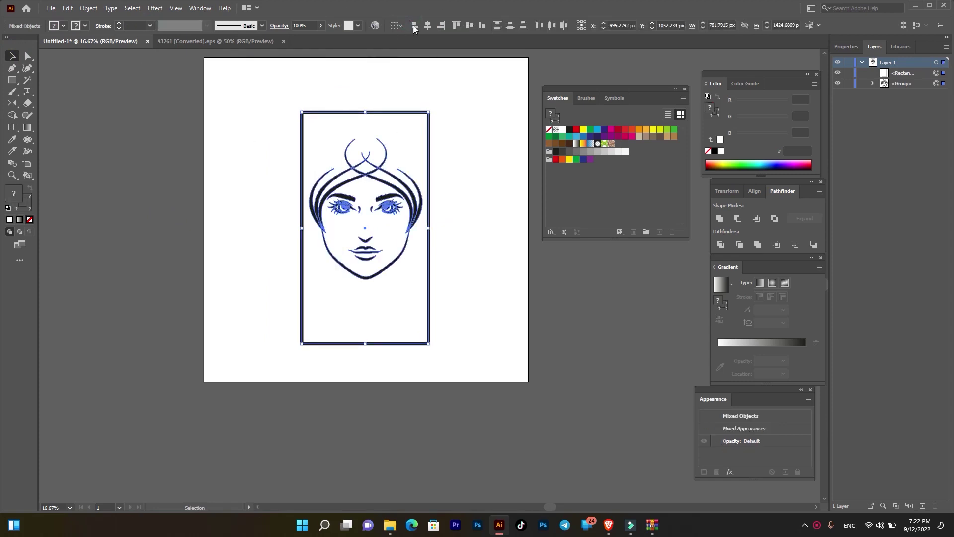
{"action": "left_click", "coordinate": [428, 27]}
{"action": "left_click", "coordinate": [449, 113]}
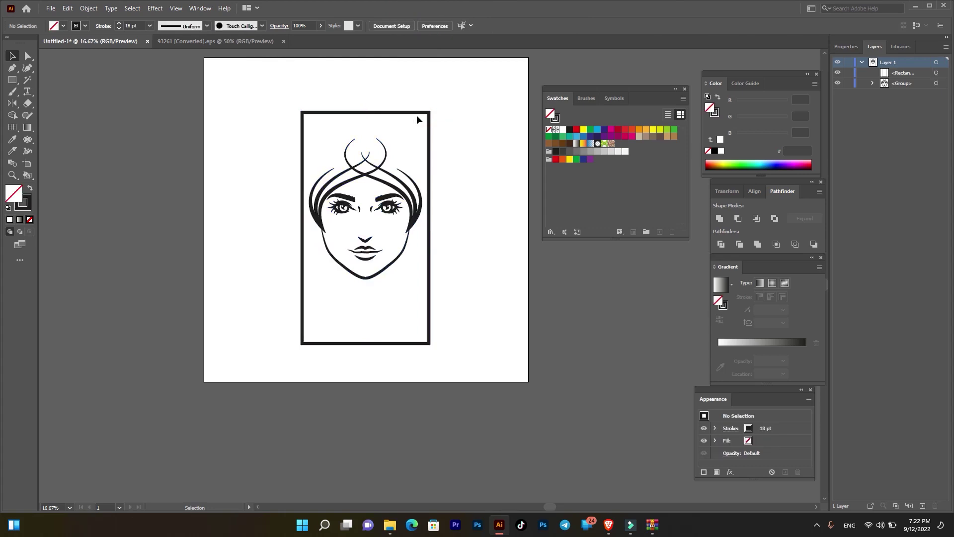
Step: Select the frame's two top corner anchors to arch them, then shift the frame slightly lower
{"action": "left_click", "coordinate": [30, 59]}
{"action": "left_click_drag", "start_coordinate": [271, 95], "coordinate": [324, 133]}
{"action": "mouse_move", "coordinate": [443, 104]}
{"action": "left_mouse_down"}
{"action": "mouse_move", "coordinate": [410, 124]}
{"action": "mouse_move", "coordinate": [408, 221]}
{"action": "left_mouse_up"}
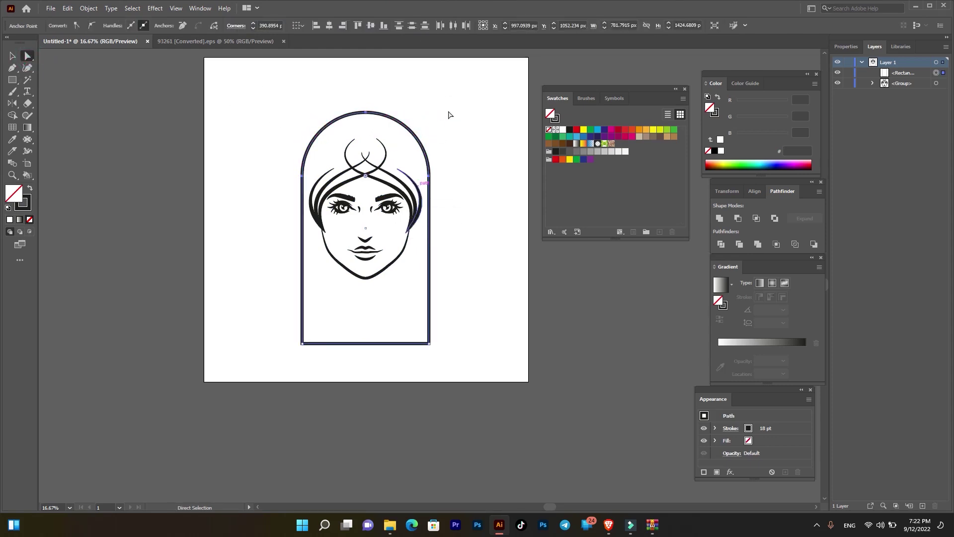
{"action": "left_click", "coordinate": [9, 59]}
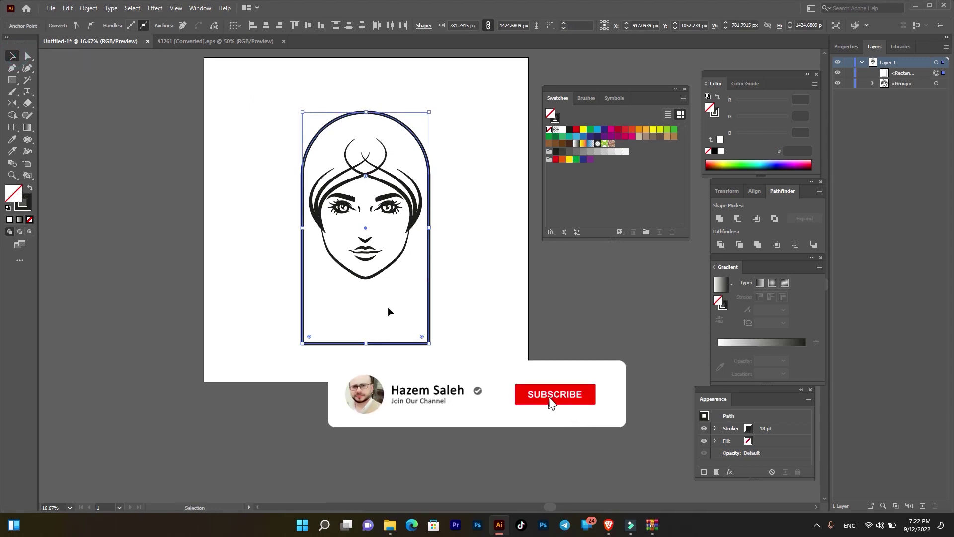
{"action": "left_click_drag", "start_coordinate": [431, 259], "coordinate": [432, 270]}
{"action": "left_click", "coordinate": [490, 254]}
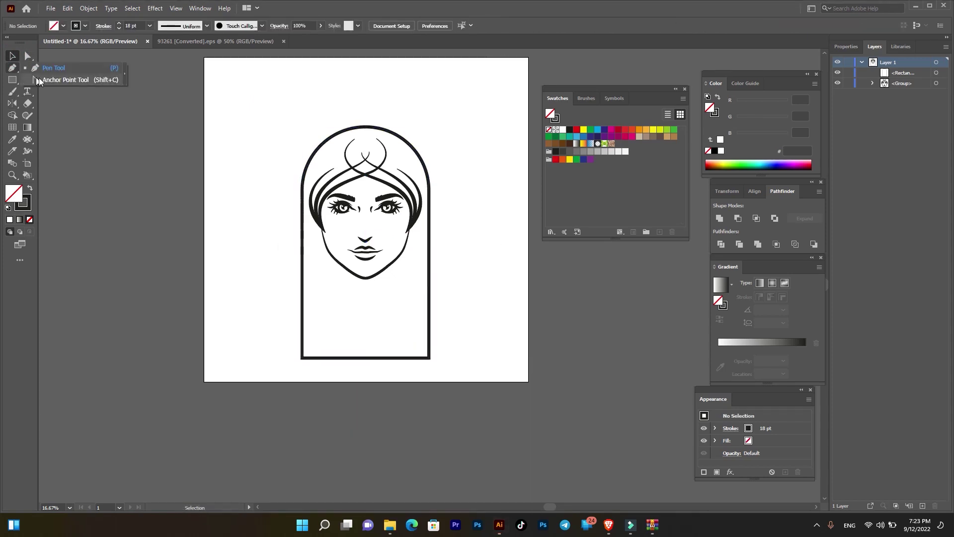
Step: Add a bottom-centre anchor to the frame and pull it down into a point
{"action": "left_click", "coordinate": [29, 69]}
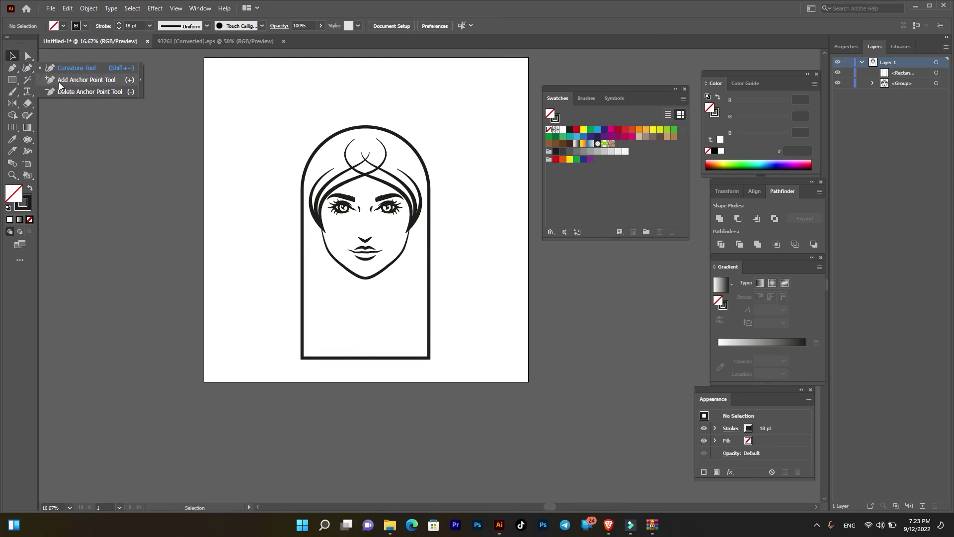
{"action": "left_click", "coordinate": [65, 79]}
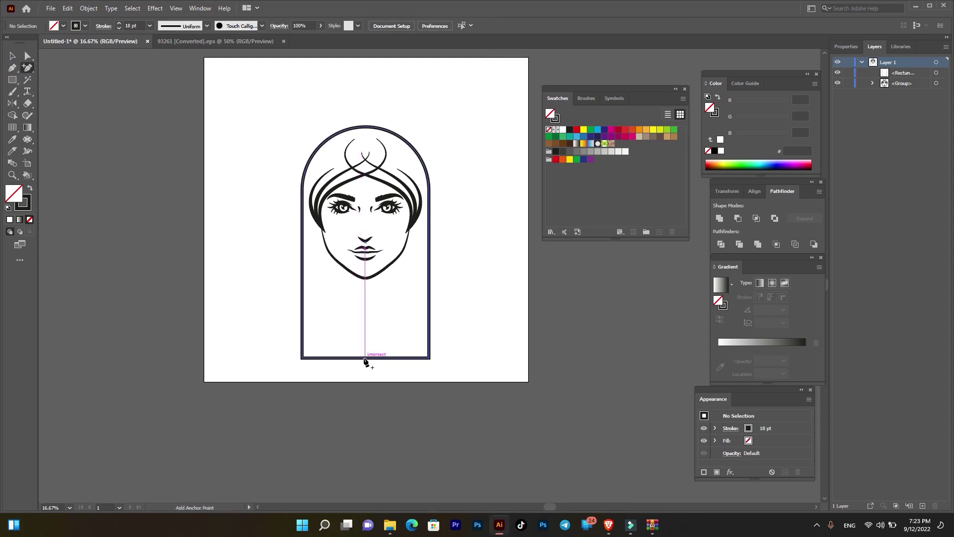
{"action": "left_click", "coordinate": [366, 358]}
{"action": "left_click", "coordinate": [27, 55]}
{"action": "left_click", "coordinate": [365, 359]}
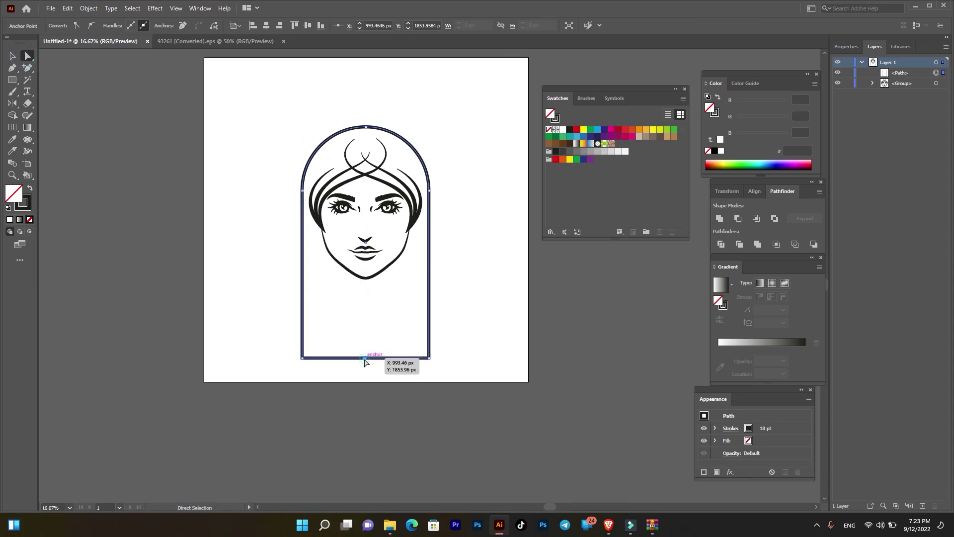
{"action": "key", "text": "Down"}
{"action": "key", "text": "Down"}
{"action": "key", "text": "Down"}
{"action": "key", "text": "Down"}
{"action": "key", "text": "Down"}
{"action": "key", "text": "Down"}
{"action": "key", "text": "Down"}
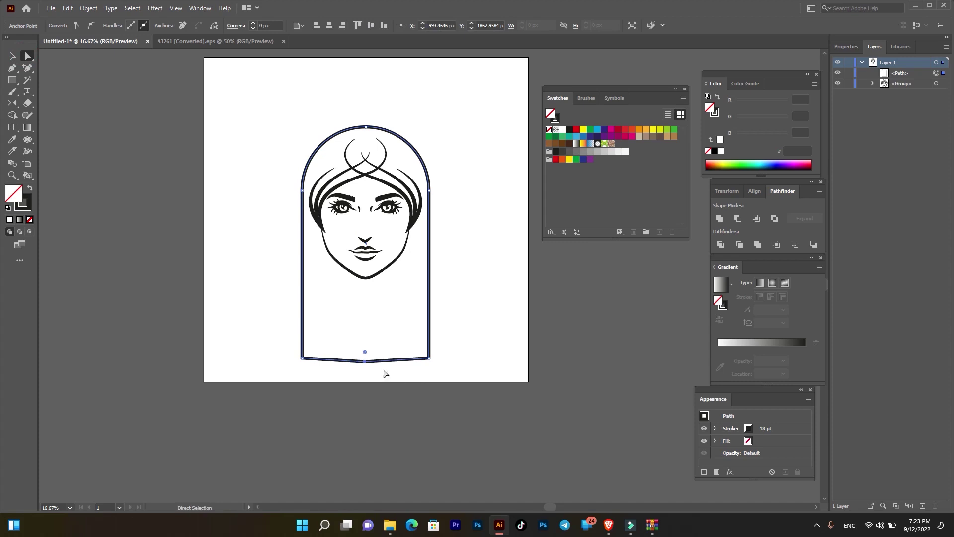
{"action": "left_click", "coordinate": [365, 362]}
{"action": "left_click_drag", "start_coordinate": [366, 365], "coordinate": [364, 413]}
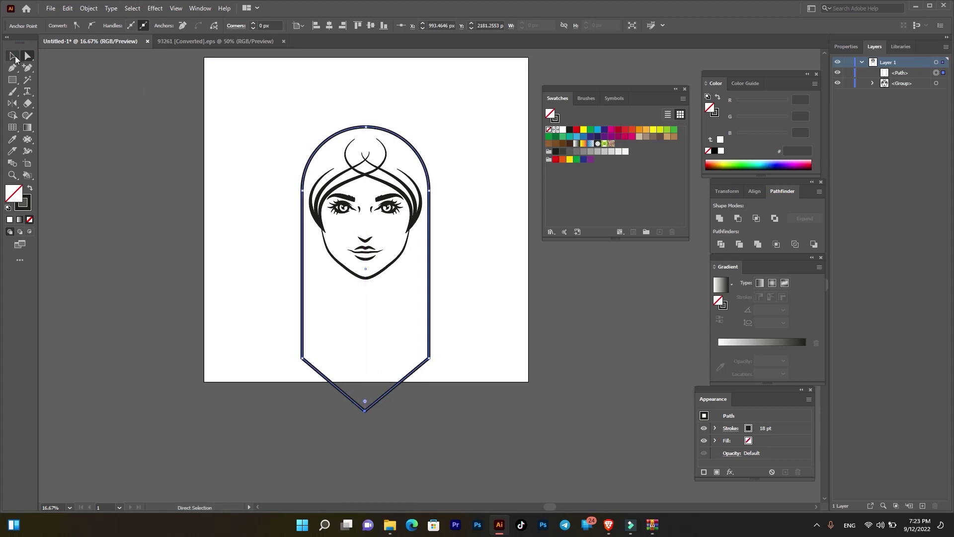
Step: Select the frame and face, then undo the recent frame changes
{"action": "left_click", "coordinate": [13, 56]}
{"action": "mouse_move", "coordinate": [461, 120]}
{"action": "left_mouse_down"}
{"action": "mouse_move", "coordinate": [391, 204]}
{"action": "mouse_move", "coordinate": [392, 158]}
{"action": "left_mouse_up"}
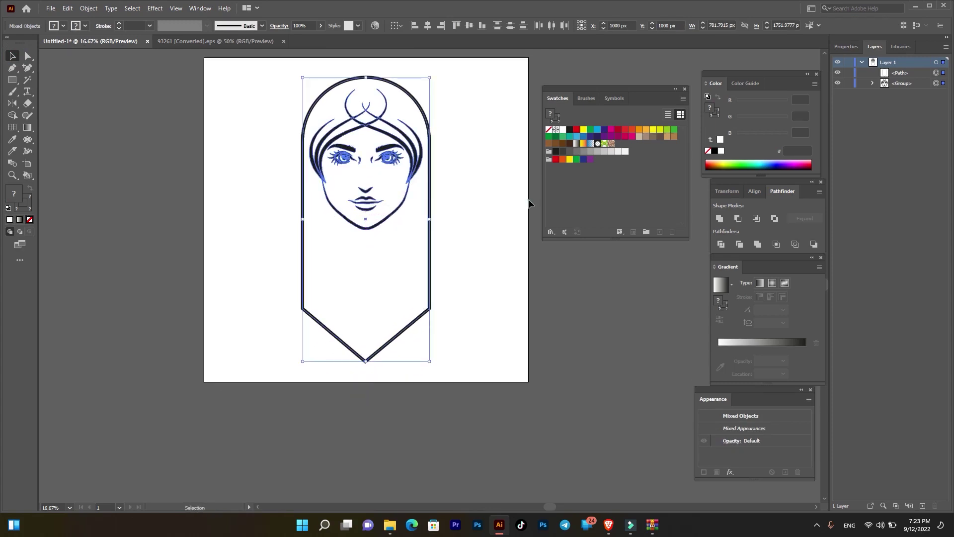
{"action": "left_click", "coordinate": [477, 296]}
{"action": "key", "text": "ctrl+z"}
{"action": "key", "text": "ctrl+z"}
{"action": "key", "text": "ctrl+z"}
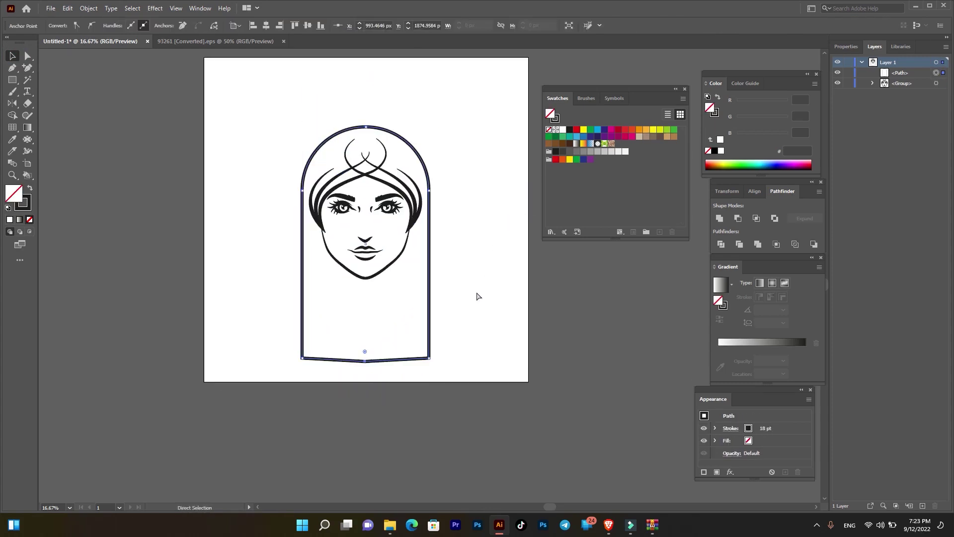
{"action": "key", "text": "ctrl+z"}
{"action": "key", "text": "ctrl+z"}
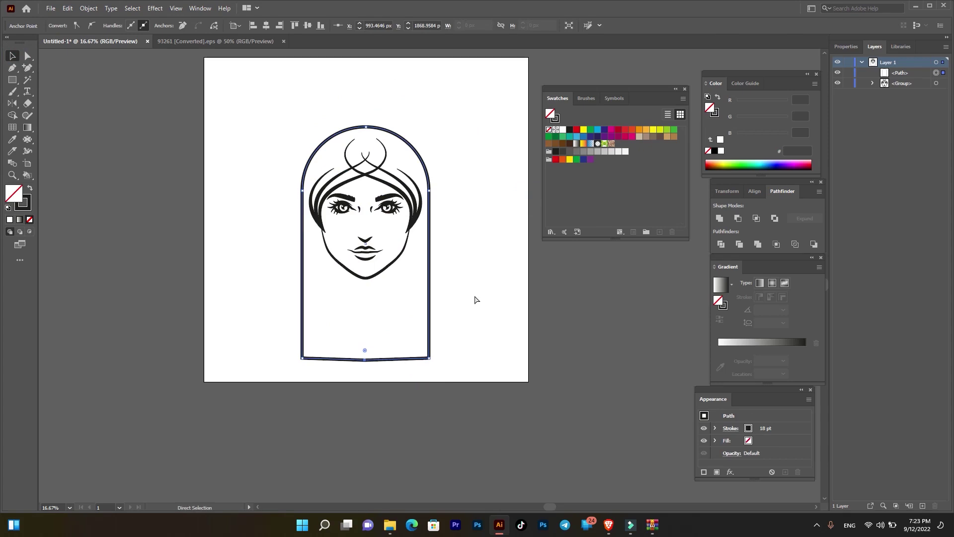
{"action": "key", "text": "ctrl+z"}
{"action": "key", "text": "v"}
Step: Raise the frame's bottom edge, then pull its bottom-centre anchor down into a point
{"action": "left_click_drag", "start_coordinate": [368, 359], "coordinate": [366, 319]}
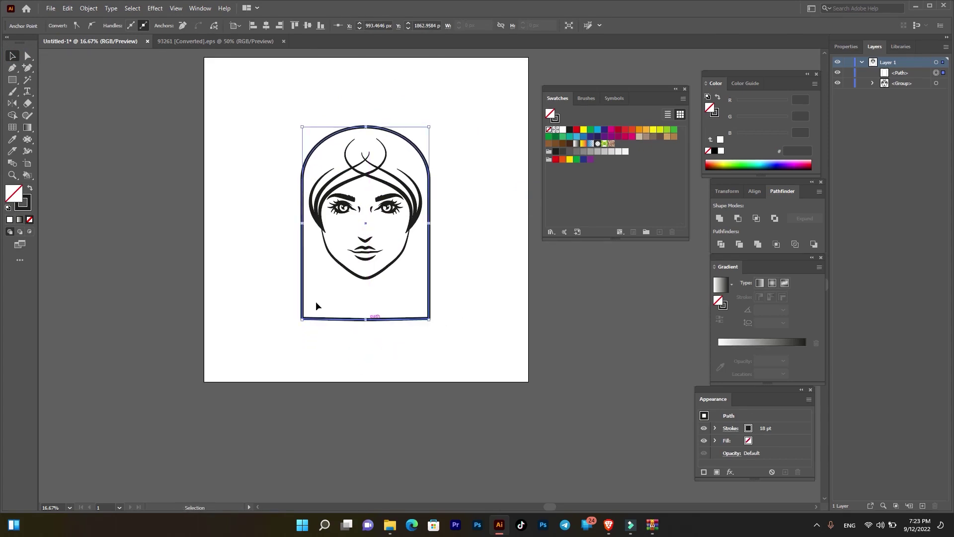
{"action": "left_click", "coordinate": [28, 57]}
{"action": "left_click", "coordinate": [366, 319]}
{"action": "left_click_drag", "start_coordinate": [366, 321], "coordinate": [368, 369]}
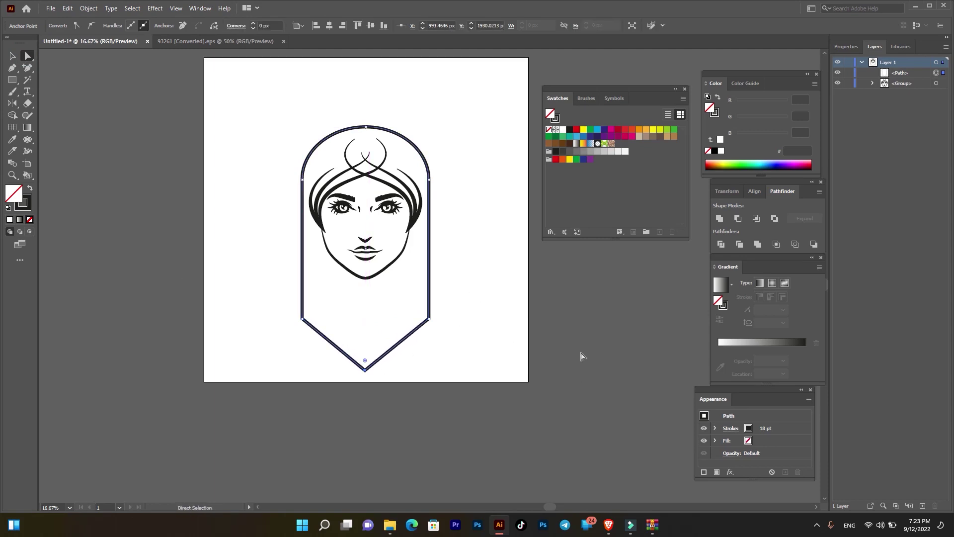
{"action": "left_click", "coordinate": [817, 525]}
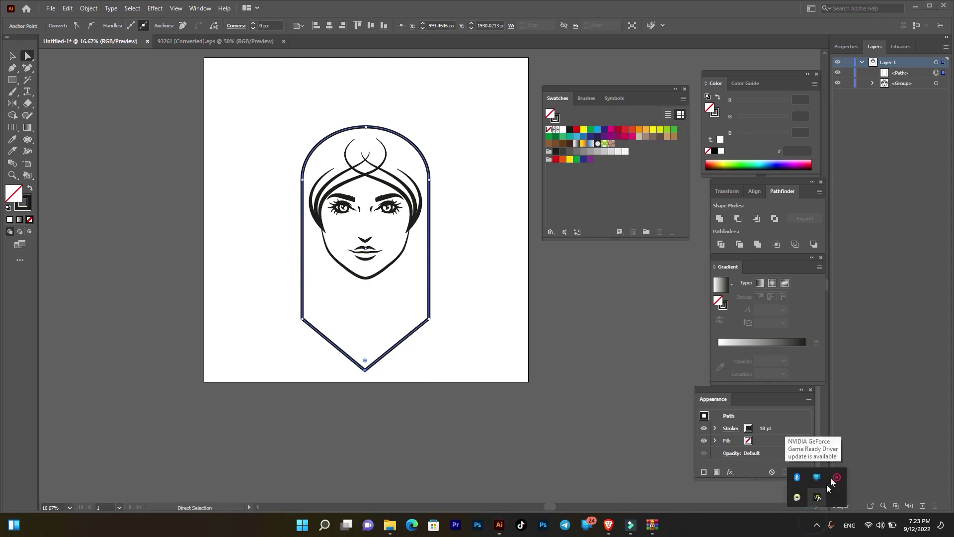
{"action": "left_click", "coordinate": [837, 477]}
{"action": "left_click", "coordinate": [819, 507]}
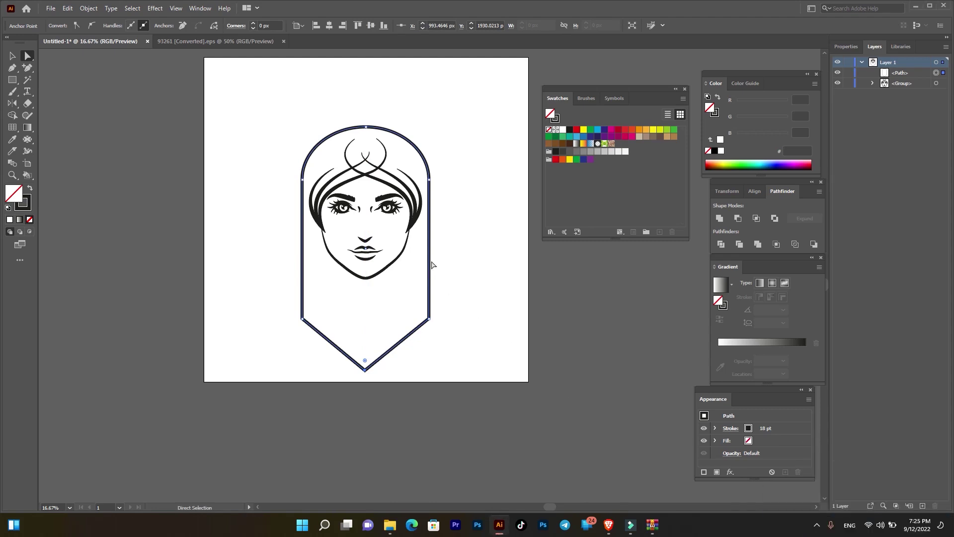
{"action": "left_click", "coordinate": [432, 264]}
{"action": "key", "text": "v"}
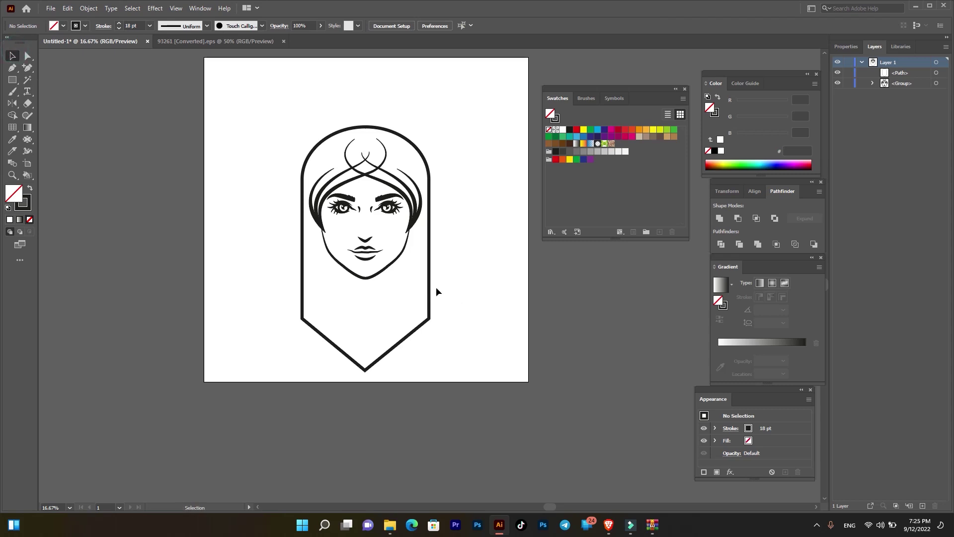
{"action": "left_click", "coordinate": [429, 286]}
Step: Place a copy of the frame left of the artboard and draw an unstroked eye-level guide line
{"action": "mouse_move", "coordinate": [432, 277]}
{"action": "left_mouse_down"}
{"action": "mouse_move", "coordinate": [200, 284]}
{"action": "mouse_move", "coordinate": [193, 277]}
{"action": "left_mouse_up"}
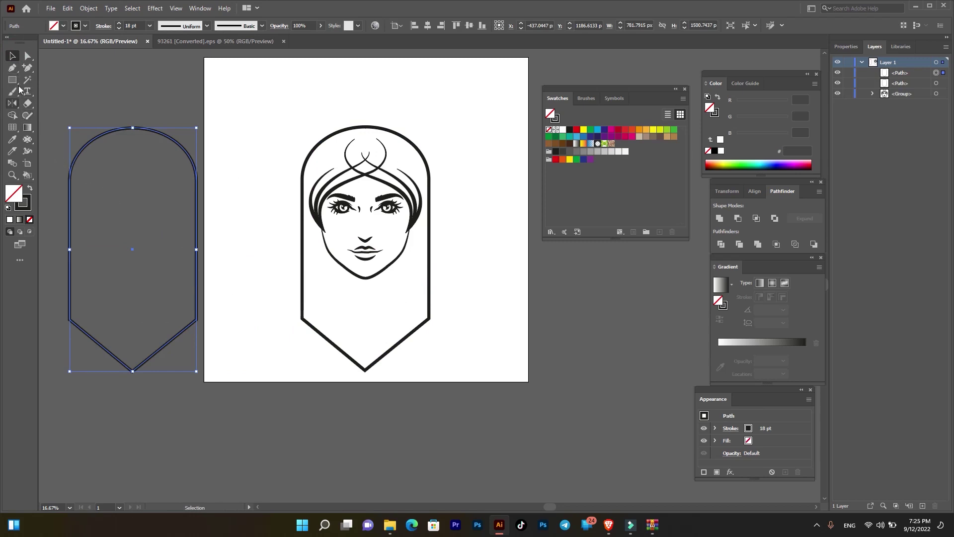
{"action": "mouse_move", "coordinate": [13, 80]}
{"action": "left_mouse_down"}
{"action": "mouse_move", "coordinate": [42, 96]}
{"action": "mouse_move", "coordinate": [60, 127]}
{"action": "left_mouse_up"}
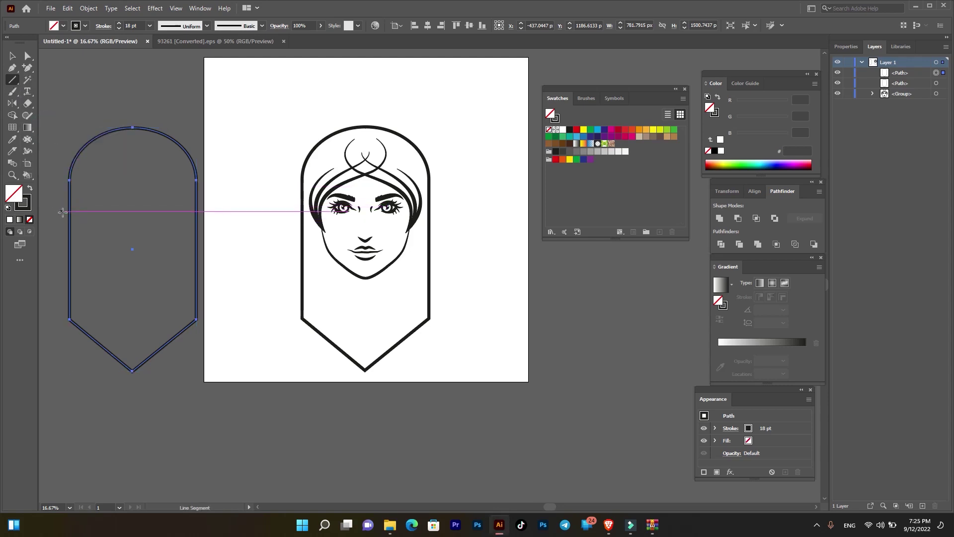
{"action": "left_click_drag", "start_coordinate": [63, 213], "coordinate": [218, 214]}
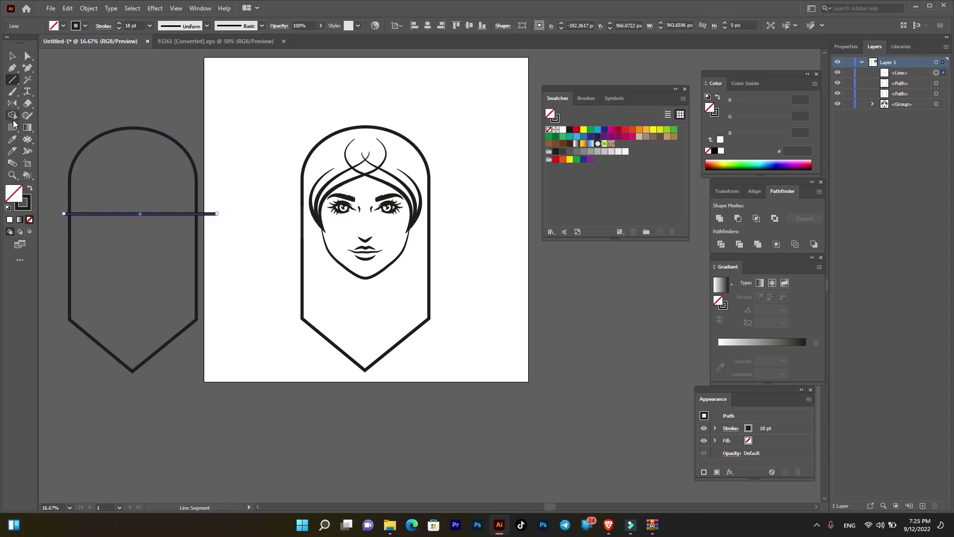
{"action": "left_click", "coordinate": [25, 207]}
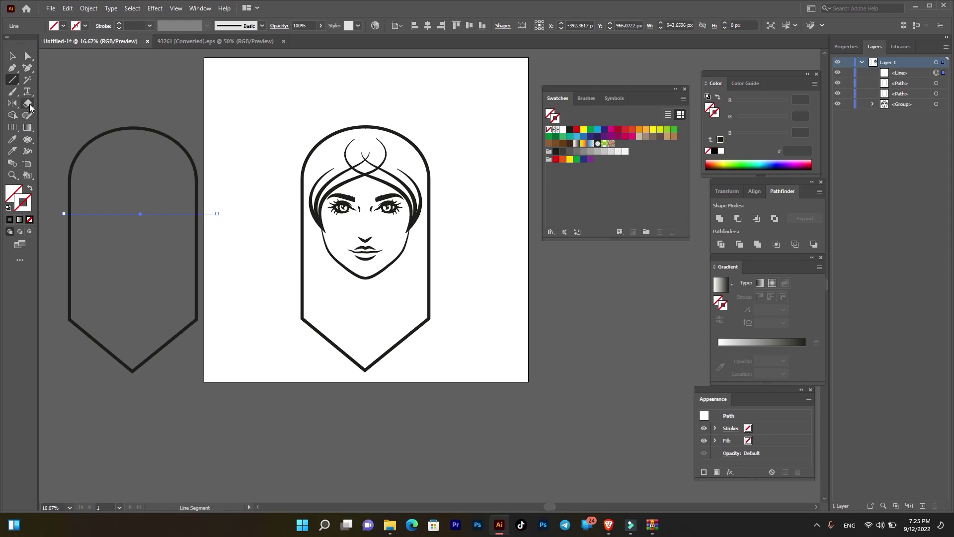
Step: Cut the copy's left and right sides at eye level with Scissors, then select its arched top
{"action": "left_click_drag", "start_coordinate": [29, 104], "coordinate": [55, 112]}
{"action": "scroll", "coordinate": [72, 214], "scroll_direction": "up", "scroll_amount": 3}
{"action": "left_click", "coordinate": [61, 209]}
{"action": "scroll", "coordinate": [274, 195], "scroll_direction": "right", "scroll_amount": 3}
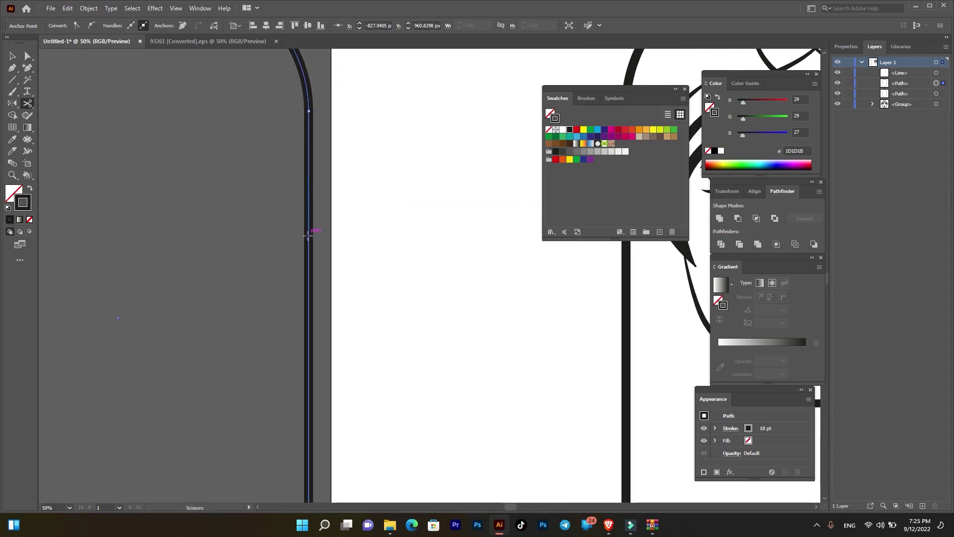
{"action": "scroll", "coordinate": [308, 234], "scroll_direction": "down", "scroll_amount": 2}
{"action": "scroll", "coordinate": [188, 226], "scroll_direction": "down", "scroll_amount": 1}
{"action": "left_click", "coordinate": [187, 226]}
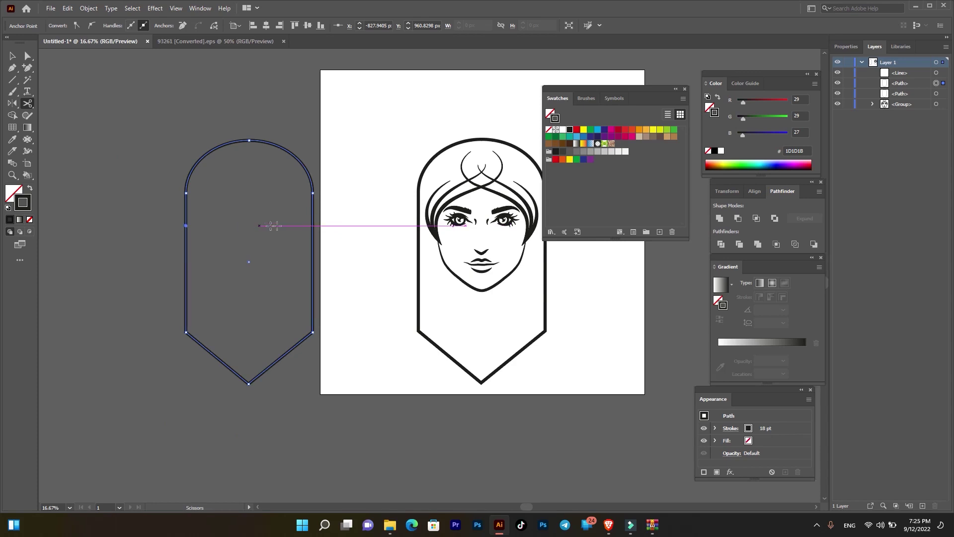
{"action": "left_click", "coordinate": [312, 225]}
{"action": "left_click", "coordinate": [312, 225]}
{"action": "left_click", "coordinate": [12, 56]}
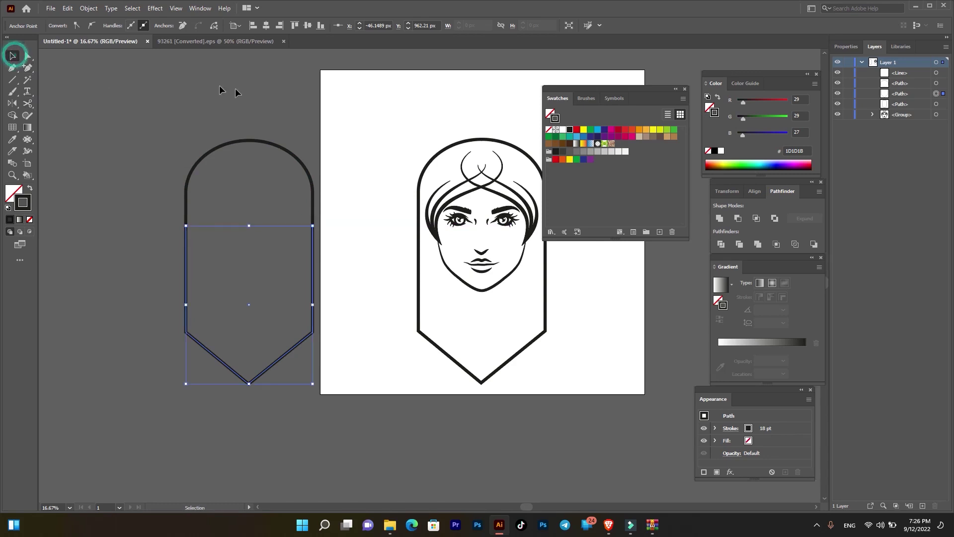
{"action": "left_click_drag", "start_coordinate": [261, 117], "coordinate": [265, 175]}
Step: Delete the arched top and shrink the chevron to fit inside the frame below the face
{"action": "key", "text": "Delete"}
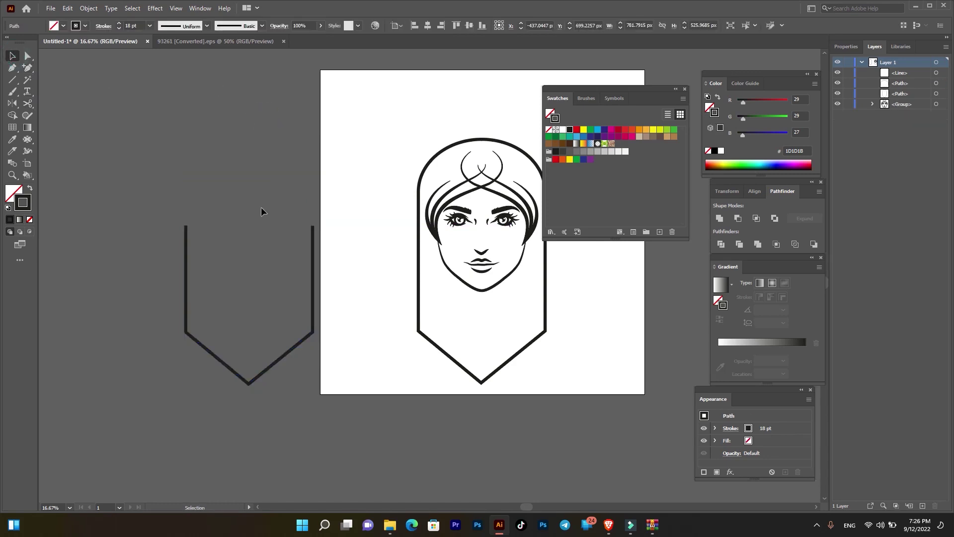
{"action": "left_click_drag", "start_coordinate": [313, 248], "coordinate": [535, 282]}
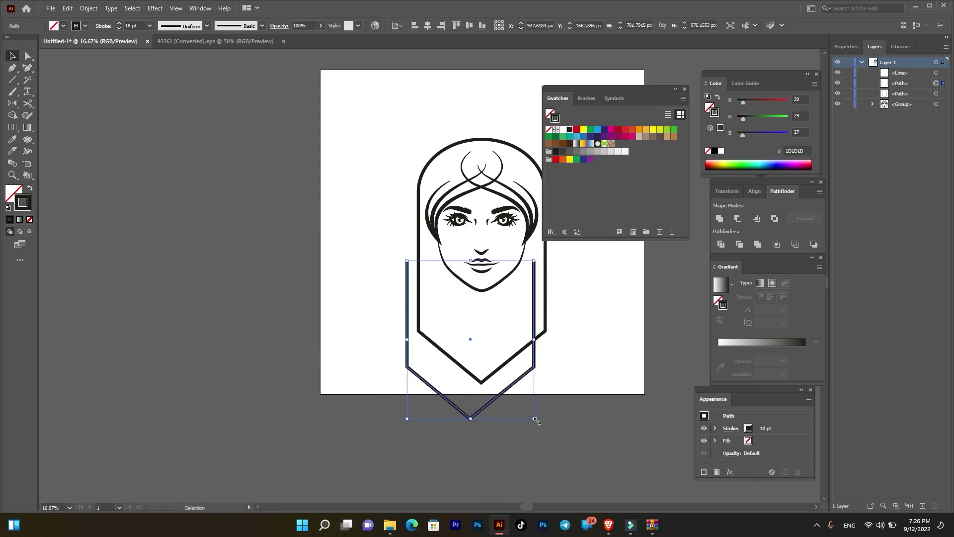
{"action": "left_click_drag", "start_coordinate": [536, 420], "coordinate": [525, 408]}
{"action": "mouse_move", "coordinate": [525, 326]}
{"action": "left_mouse_down"}
{"action": "mouse_move", "coordinate": [542, 287]}
{"action": "mouse_move", "coordinate": [420, 311]}
{"action": "left_mouse_up"}
{"action": "scroll", "coordinate": [468, 320], "scroll_direction": "up", "scroll_amount": 1}
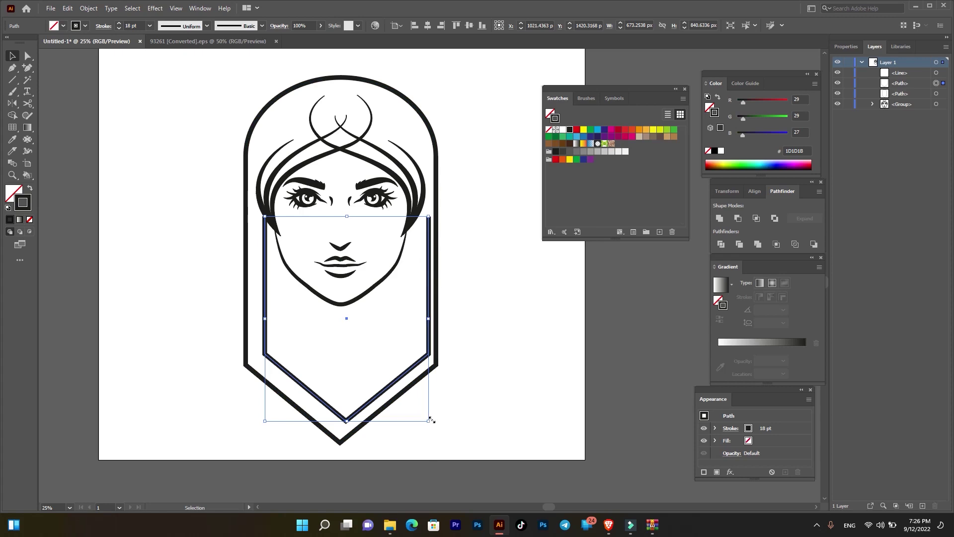
{"action": "left_click_drag", "start_coordinate": [429, 421], "coordinate": [421, 406]}
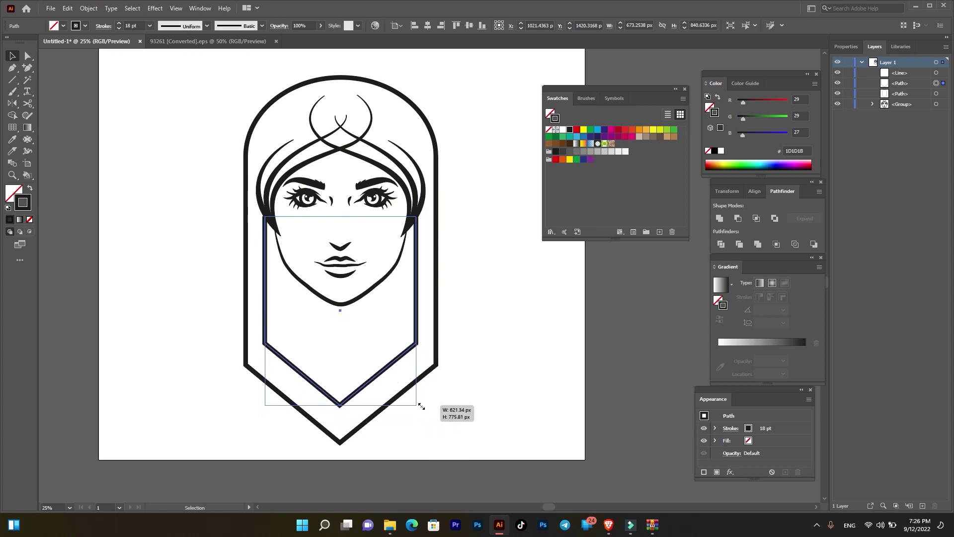
{"action": "left_click", "coordinate": [483, 390]}
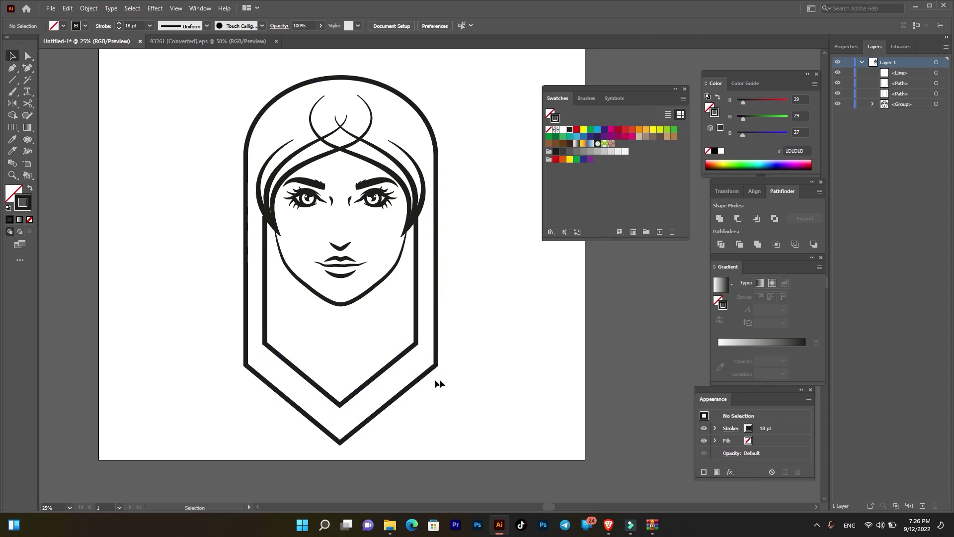
Step: Paste a copy of the chevron in front and shrink it inside the first
{"action": "left_click", "coordinate": [422, 325]}
{"action": "left_click", "coordinate": [67, 8]}
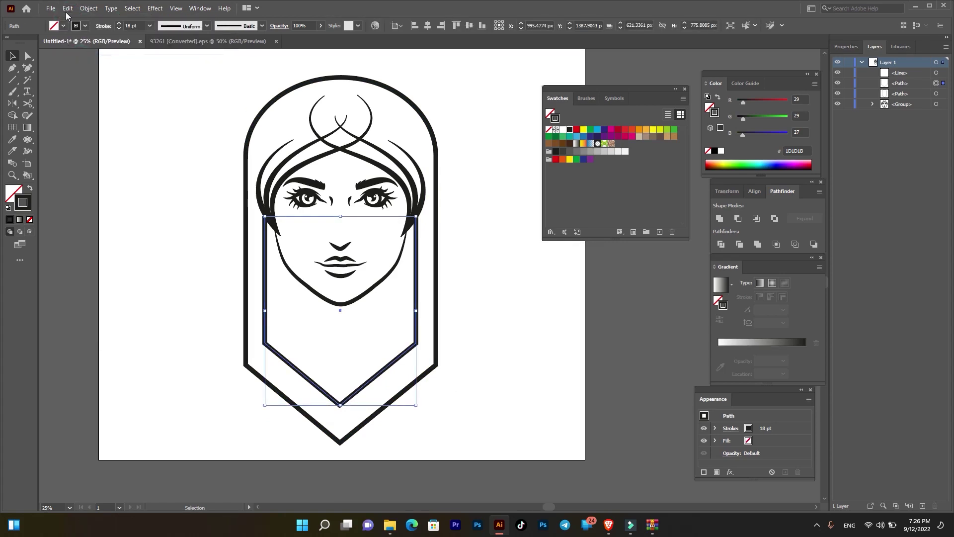
{"action": "left_click", "coordinate": [96, 78]}
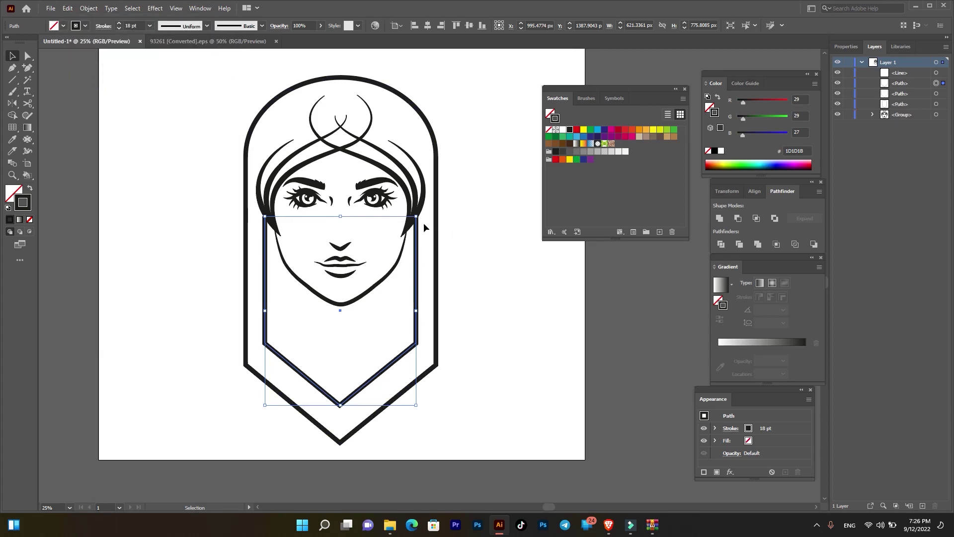
{"action": "left_click_drag", "start_coordinate": [417, 218], "coordinate": [409, 233]}
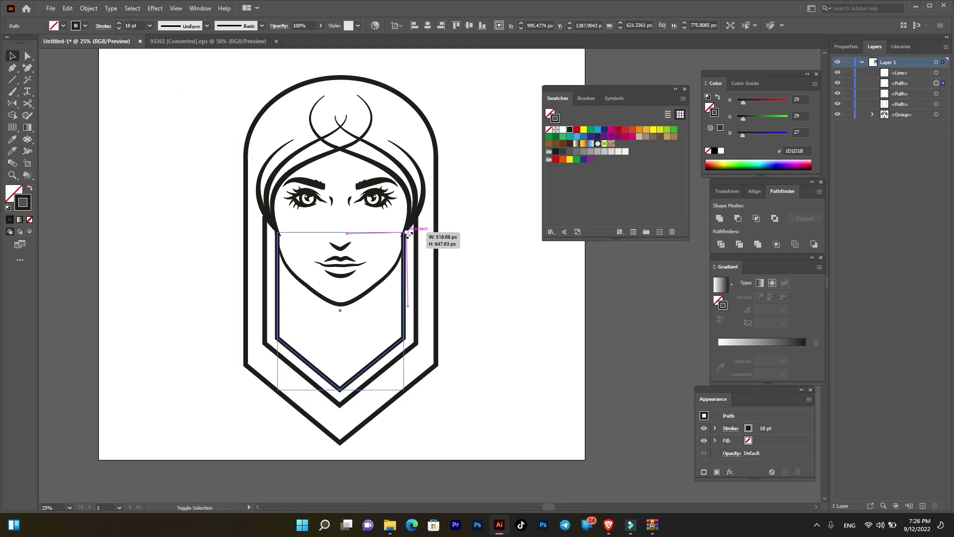
{"action": "left_click_drag", "start_coordinate": [409, 235], "coordinate": [406, 239]}
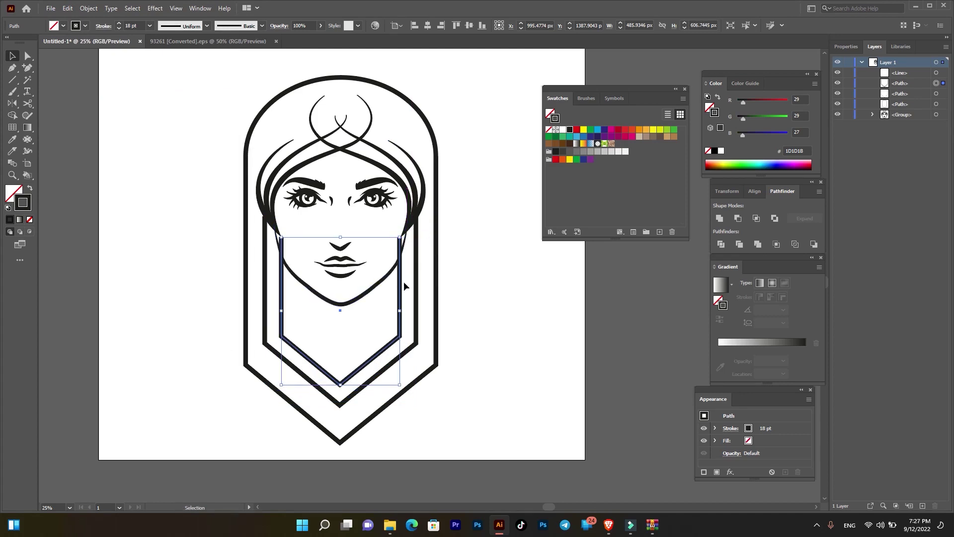
Step: Copy and paste in front another chevron, scaling it smaller as the innermost line
{"action": "key", "text": "ctrl+c"}
{"action": "key", "text": "ctrl+f"}
{"action": "left_click_drag", "start_coordinate": [400, 237], "coordinate": [389, 266]}
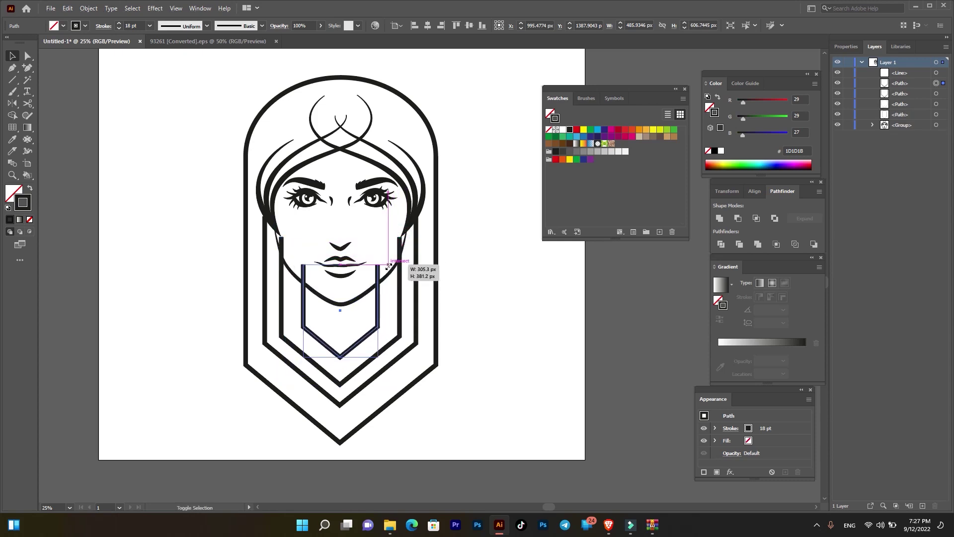
{"action": "left_click_drag", "start_coordinate": [388, 266], "coordinate": [389, 266]}
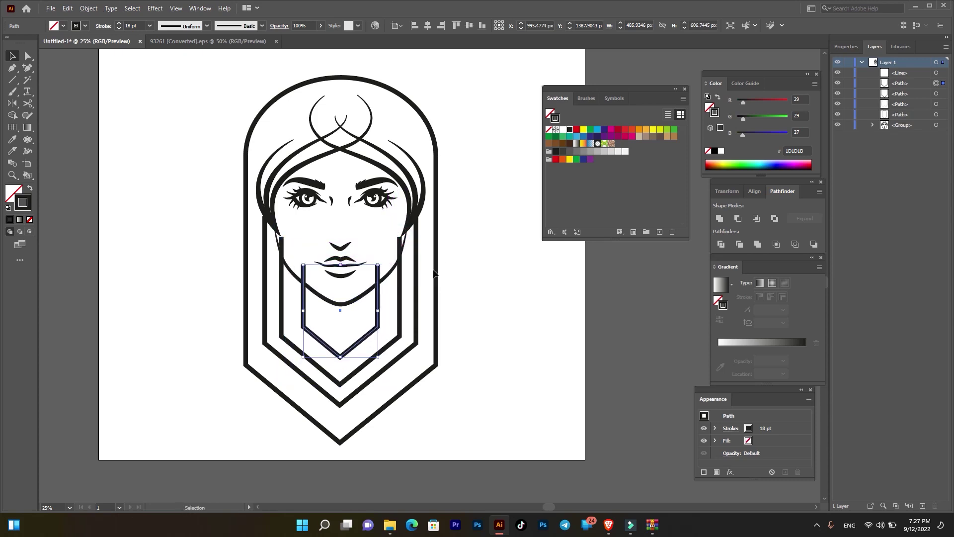
{"action": "left_click", "coordinate": [495, 267]}
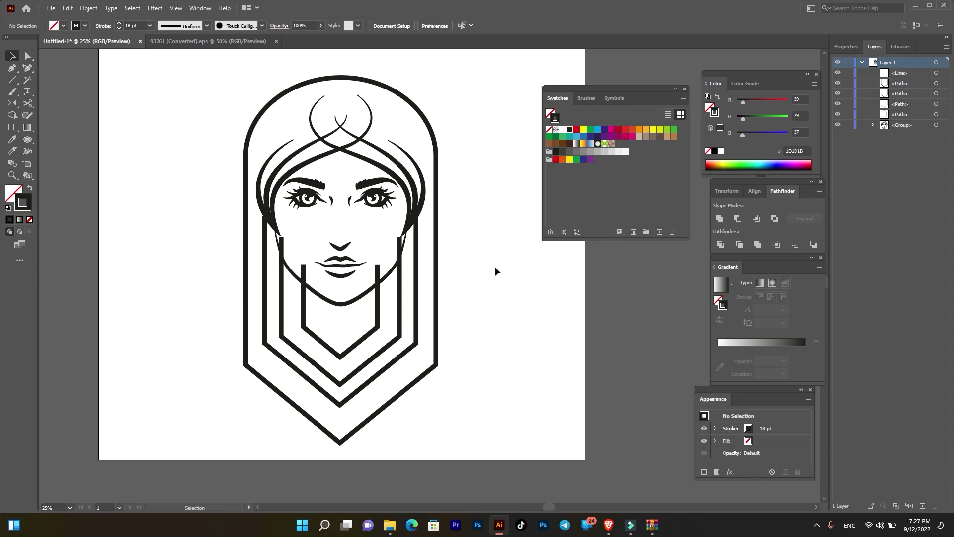
Step: Cut the left and right neck lines and both inner chin lines where they meet the jaw
{"action": "left_click", "coordinate": [27, 103]}
{"action": "scroll", "coordinate": [299, 251], "scroll_direction": "up", "scroll_amount": 1}
{"action": "scroll", "coordinate": [272, 251], "scroll_direction": "up", "scroll_amount": 1}
{"action": "scroll", "coordinate": [269, 262], "scroll_direction": "up", "scroll_amount": 1}
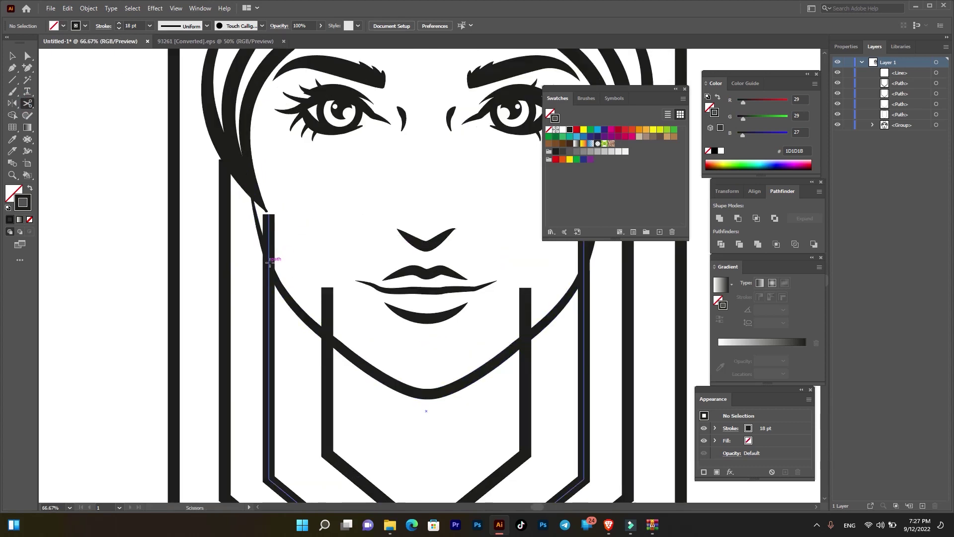
{"action": "left_click", "coordinate": [269, 262]}
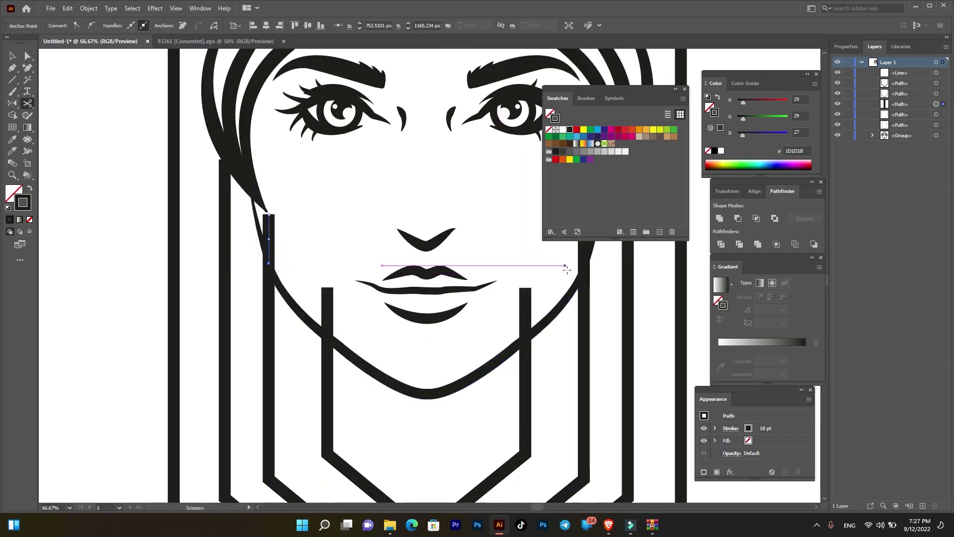
{"action": "scroll", "coordinate": [586, 288], "scroll_direction": "up", "scroll_amount": 1}
{"action": "left_click", "coordinate": [584, 289]}
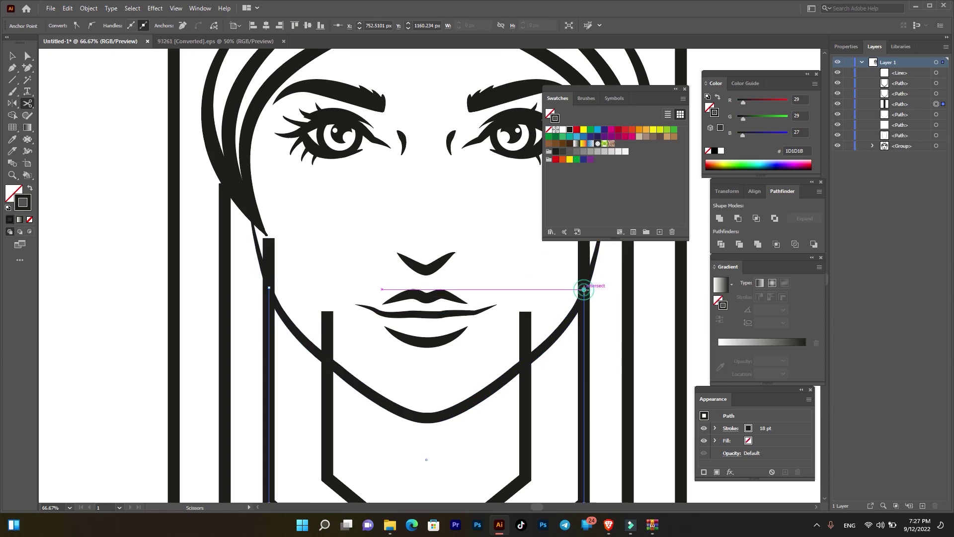
{"action": "left_click", "coordinate": [328, 361]}
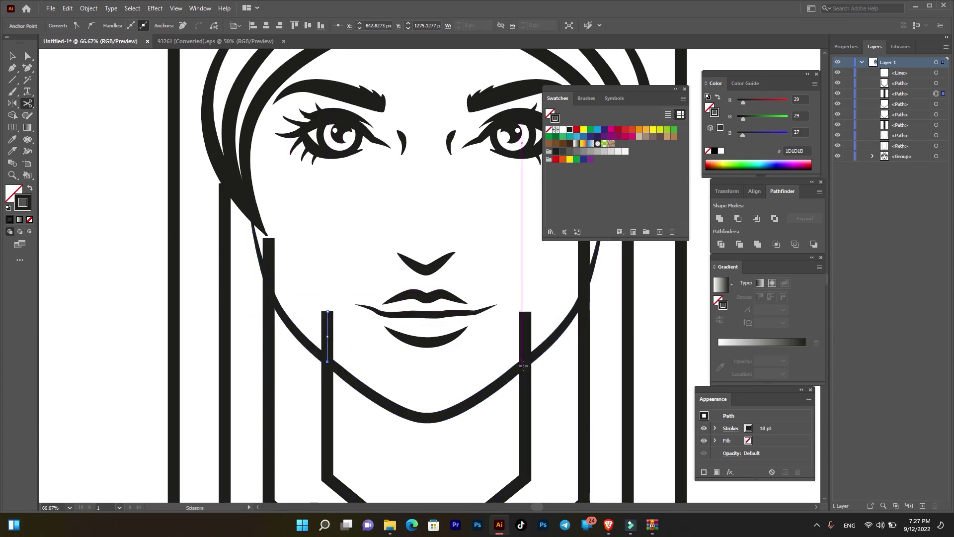
{"action": "left_click", "coordinate": [526, 362]}
Step: Delete the leftover cut pieces crossing the jaw and chin, leaving clean neck chevrons
{"action": "left_click", "coordinate": [12, 56]}
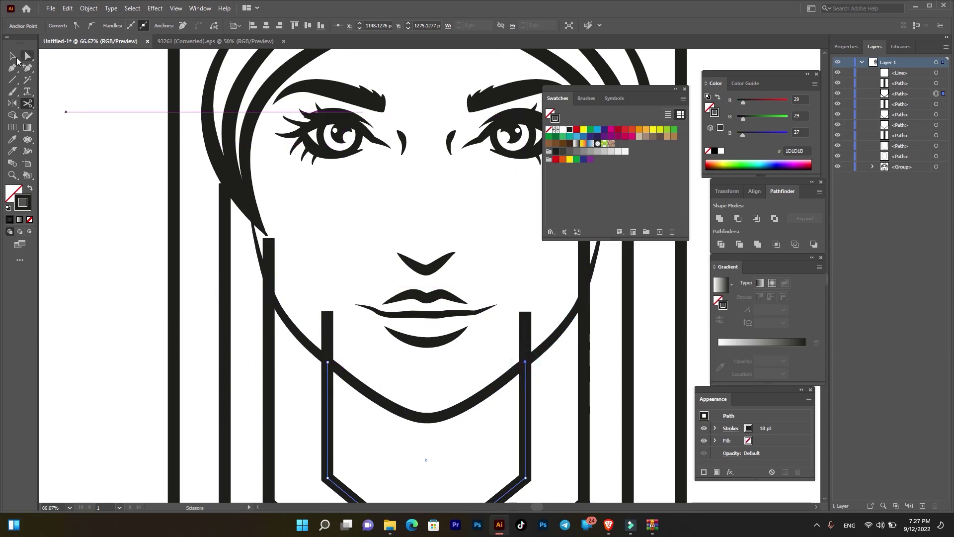
{"action": "key", "text": "Delete"}
{"action": "left_click", "coordinate": [269, 259]}
{"action": "key", "text": "Delete"}
{"action": "left_click", "coordinate": [328, 328]}
{"action": "key", "text": "Delete"}
{"action": "left_click", "coordinate": [528, 338]}
{"action": "key", "text": "Delete"}
{"action": "left_click", "coordinate": [585, 267]}
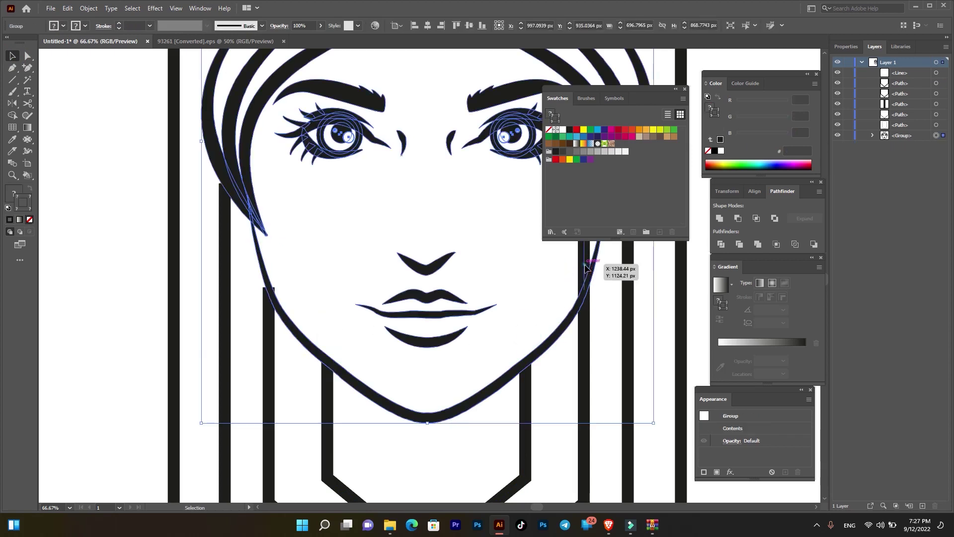
{"action": "key", "text": "ctrl+shift+a"}
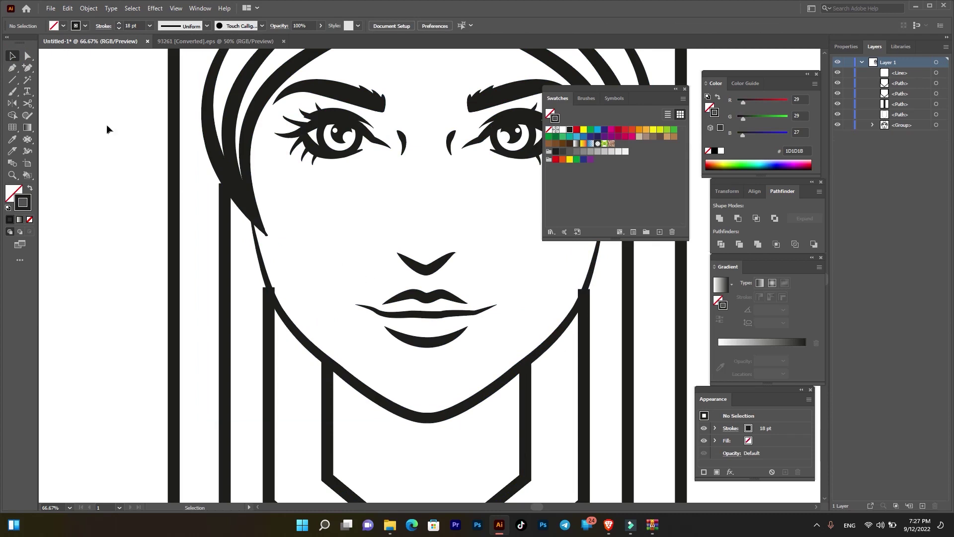
{"action": "key", "text": "ctrl+0"}
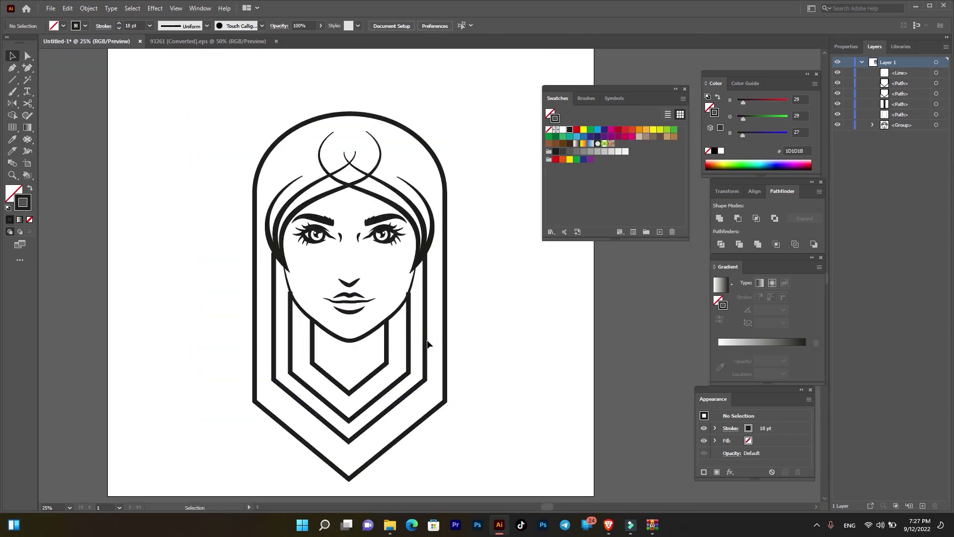
Step: Lower the stroke weight of the three nested neck chevrons from 18 pt to 11 pt
{"action": "left_click", "coordinate": [425, 342]}
{"action": "left_click", "coordinate": [408, 338], "text": "shift"}
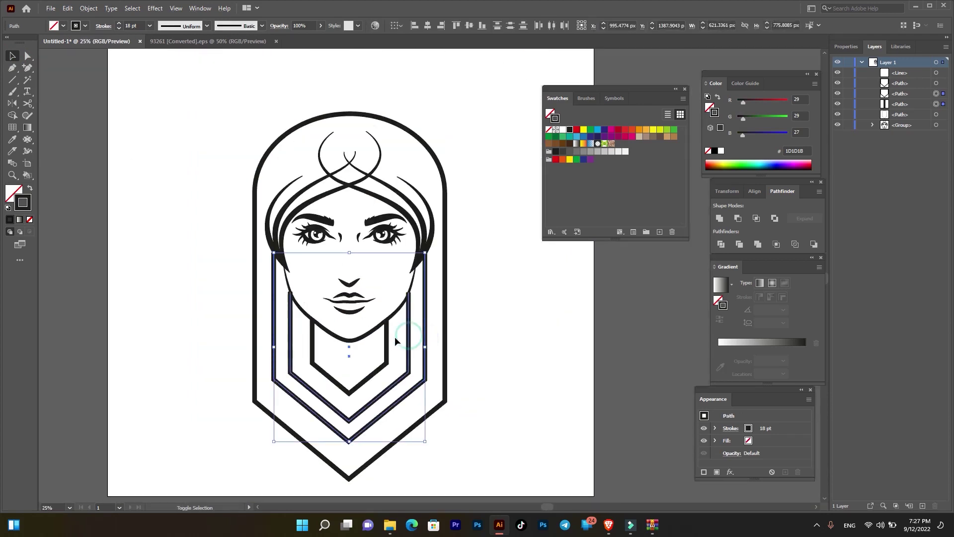
{"action": "left_click", "coordinate": [387, 342], "text": "shift"}
{"action": "left_click", "coordinate": [119, 29]}
{"action": "left_click", "coordinate": [119, 28]}
{"action": "left_click", "coordinate": [119, 28]}
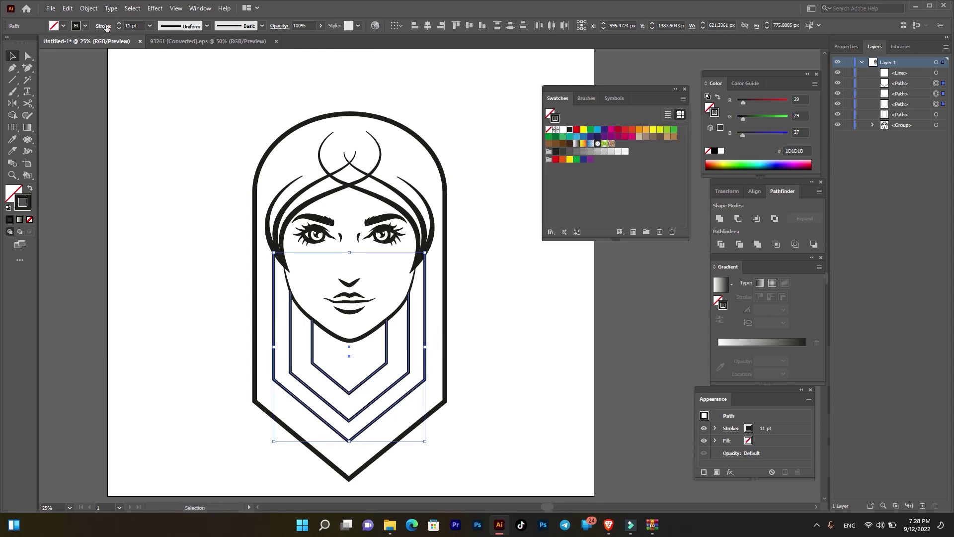
{"action": "left_click", "coordinate": [106, 28]}
{"action": "left_click", "coordinate": [150, 141]}
{"action": "left_click", "coordinate": [440, 89]}
{"action": "scroll", "coordinate": [341, 287], "scroll_direction": "up", "scroll_amount": 3, "text": "alt"}
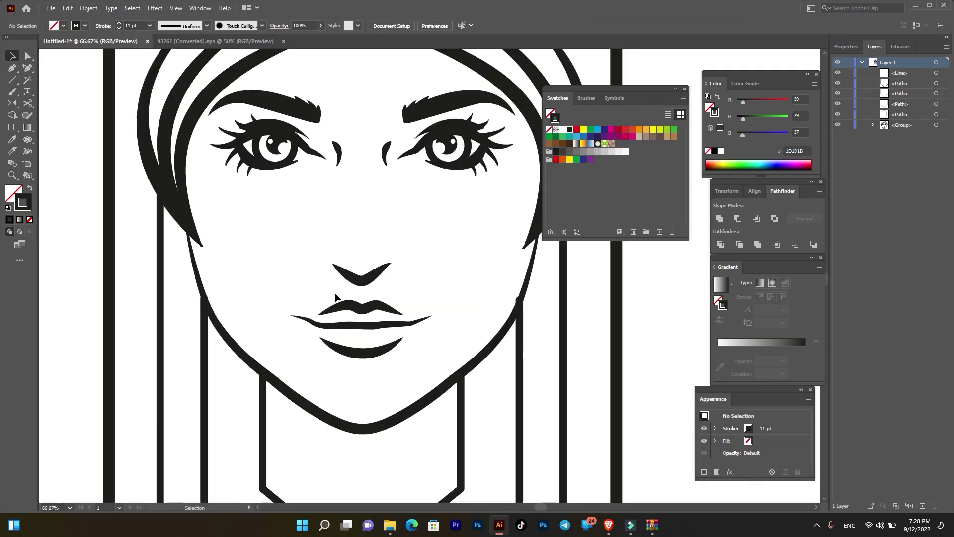
Step: Group every path of the face figure and nudge the group upward on the artboard
{"action": "scroll", "coordinate": [336, 297], "scroll_direction": "down", "scroll_amount": 1, "text": "alt"}
{"action": "scroll", "coordinate": [338, 296], "scroll_direction": "down", "scroll_amount": 1, "text": "alt"}
{"action": "scroll", "coordinate": [348, 297], "scroll_direction": "down", "scroll_amount": 1, "text": "alt"}
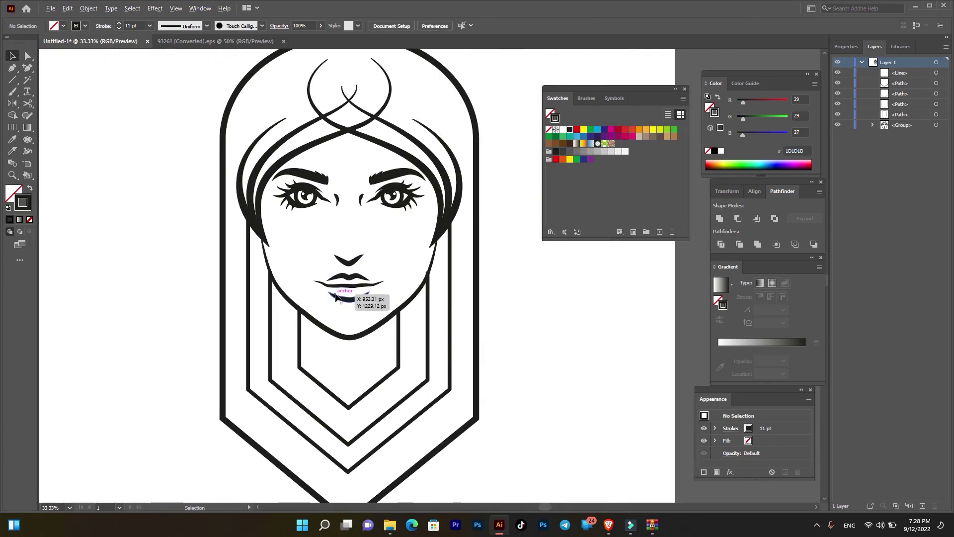
{"action": "scroll", "coordinate": [484, 297], "scroll_direction": "down", "scroll_amount": 1, "text": "alt"}
{"action": "left_click_drag", "start_coordinate": [526, 279], "coordinate": [471, 280]}
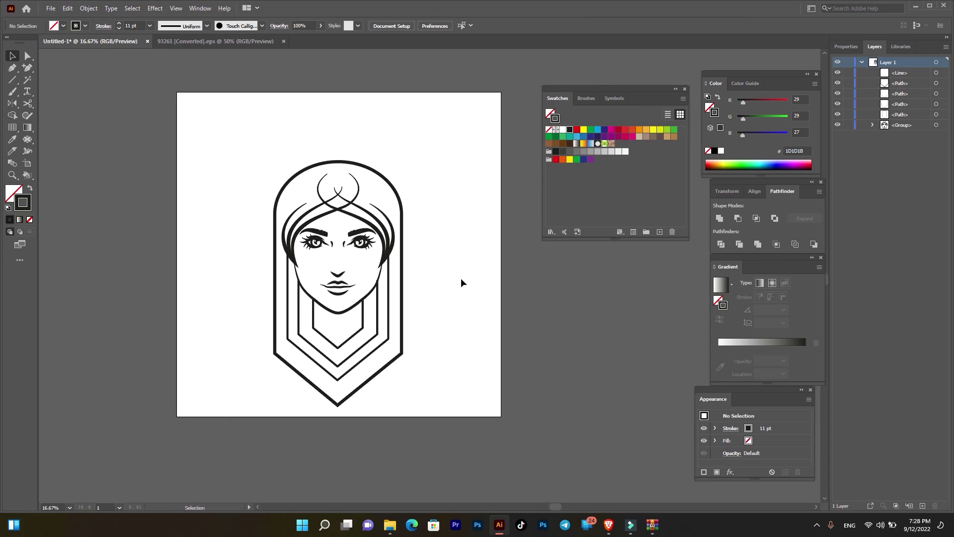
{"action": "scroll", "coordinate": [461, 268], "scroll_direction": "down", "scroll_amount": 1}
{"action": "mouse_move", "coordinate": [427, 124]}
{"action": "left_mouse_down"}
{"action": "mouse_move", "coordinate": [278, 384]}
{"action": "mouse_move", "coordinate": [264, 387]}
{"action": "left_mouse_up"}
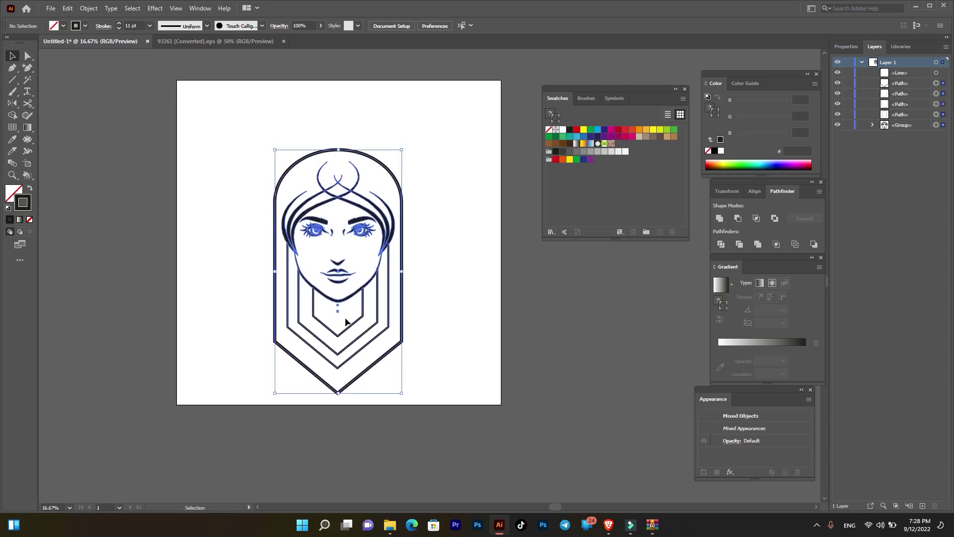
{"action": "right_click", "coordinate": [391, 206]}
{"action": "left_click", "coordinate": [413, 277]}
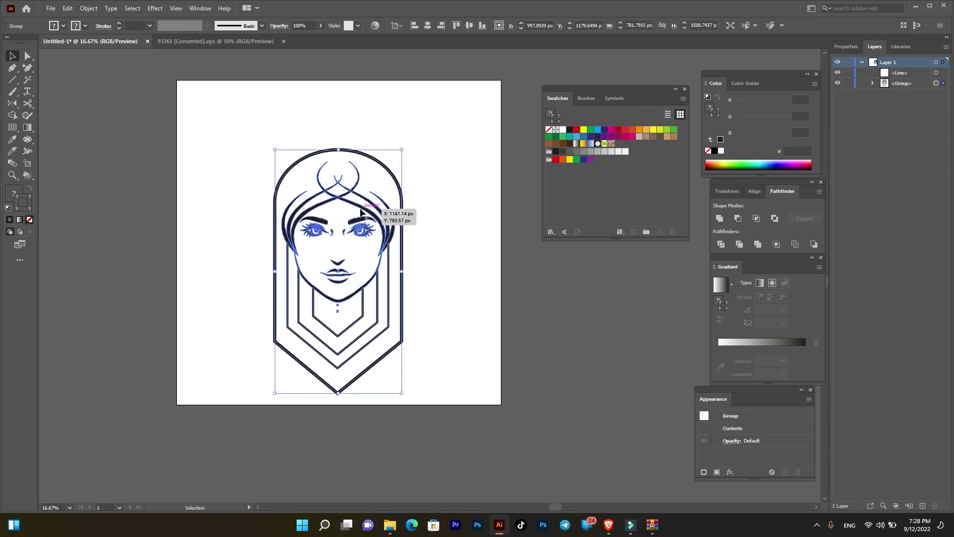
{"action": "left_click_drag", "start_coordinate": [361, 211], "coordinate": [362, 185]}
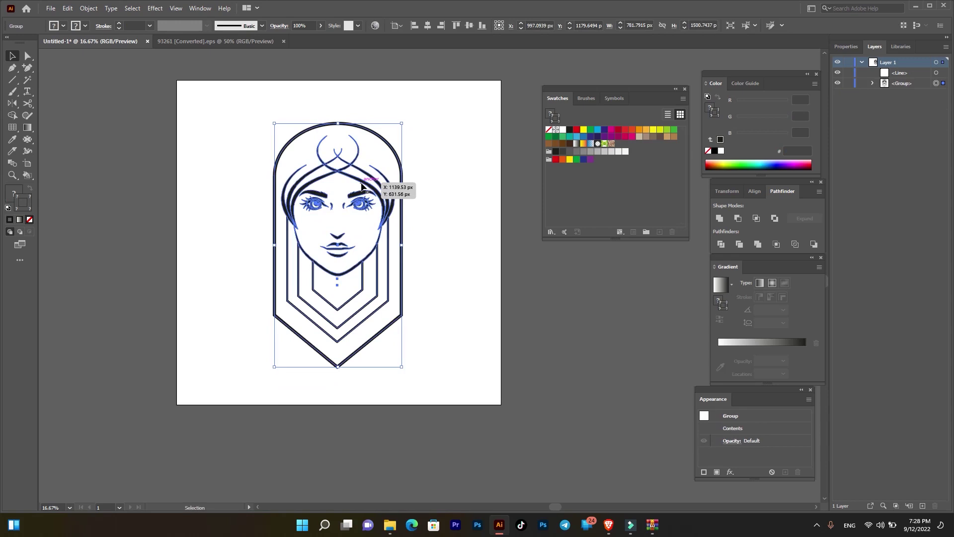
{"action": "left_click", "coordinate": [455, 189]}
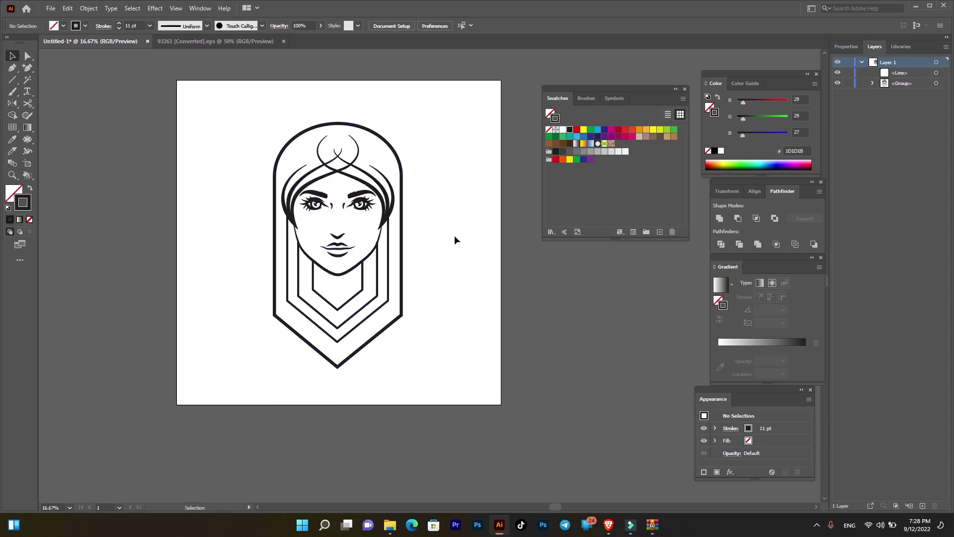
Step: In the crown-icons document, ungroup the crown set into separate crowns
{"action": "left_click", "coordinate": [238, 41]}
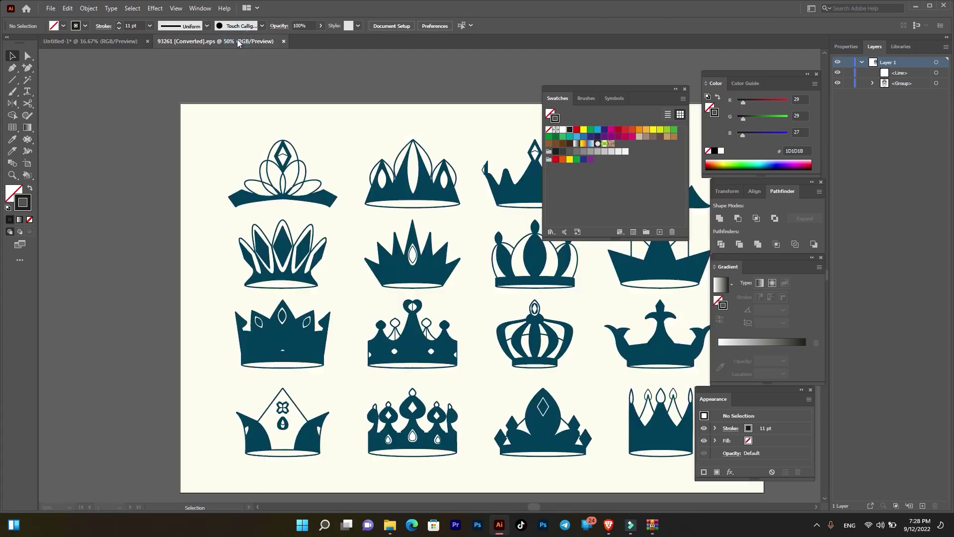
{"action": "scroll", "coordinate": [428, 286], "scroll_direction": "down", "scroll_amount": 2}
{"action": "scroll", "coordinate": [380, 256], "scroll_direction": "right", "scroll_amount": 2}
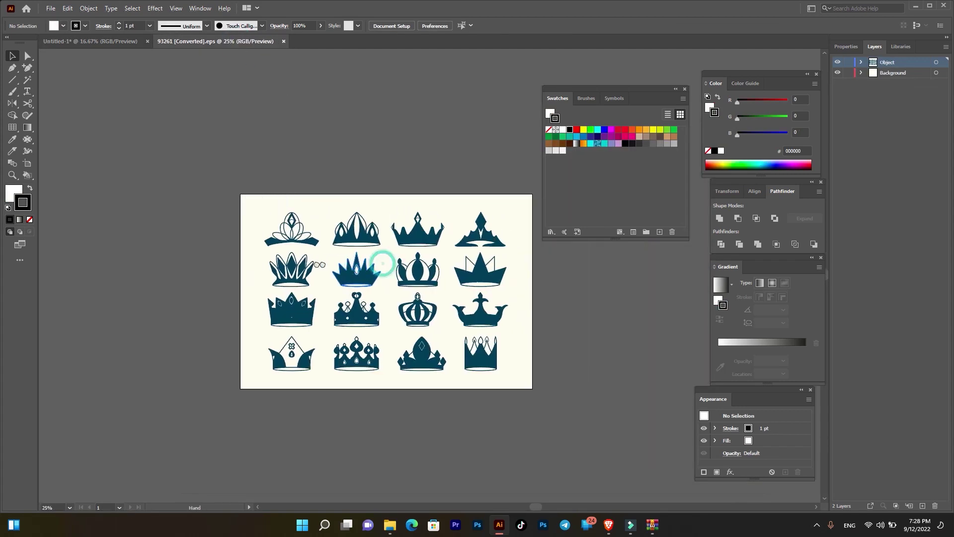
{"action": "left_click", "coordinate": [393, 240]}
{"action": "right_click", "coordinate": [394, 238]}
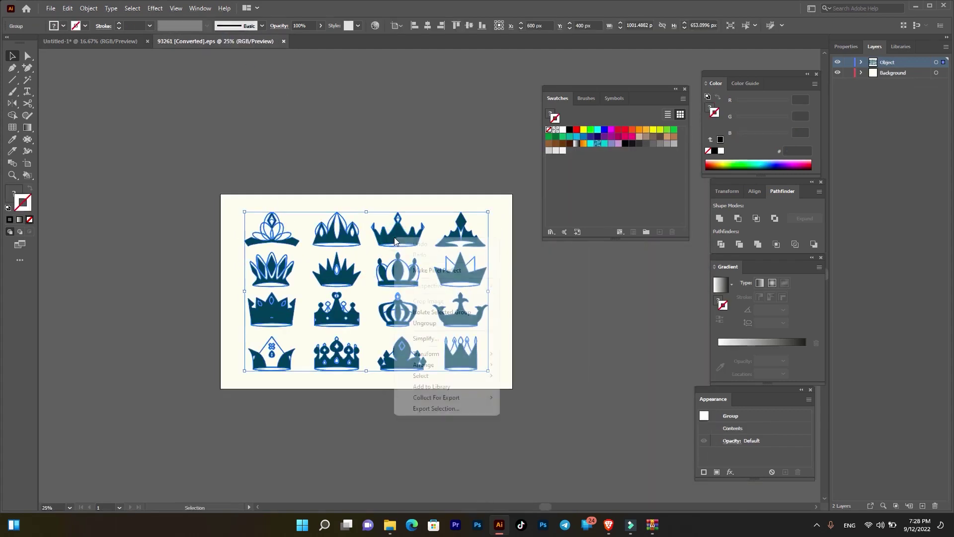
{"action": "left_click", "coordinate": [417, 324]}
{"action": "left_click", "coordinate": [537, 348]}
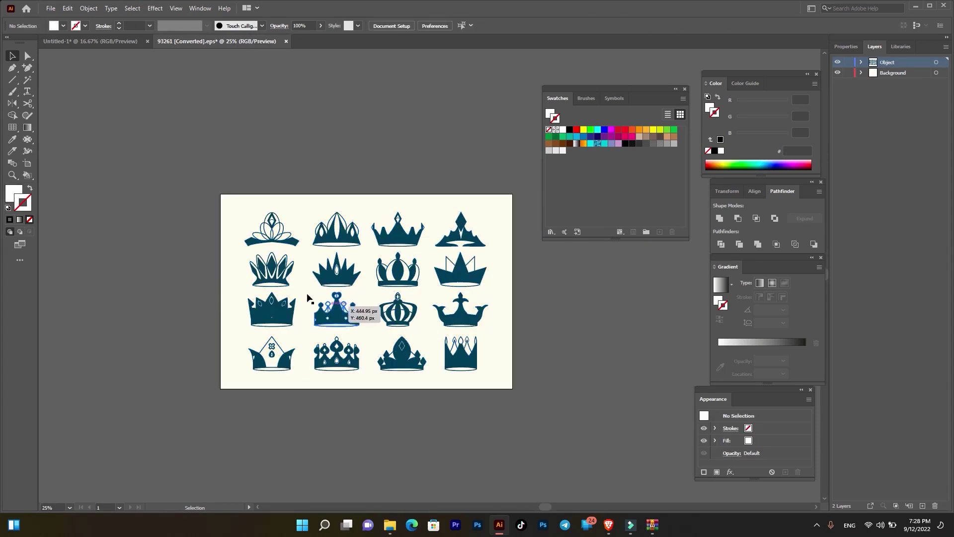
Step: Fill the first crown black and drop it into Untitled-1 above the woman's head
{"action": "left_click", "coordinate": [279, 240]}
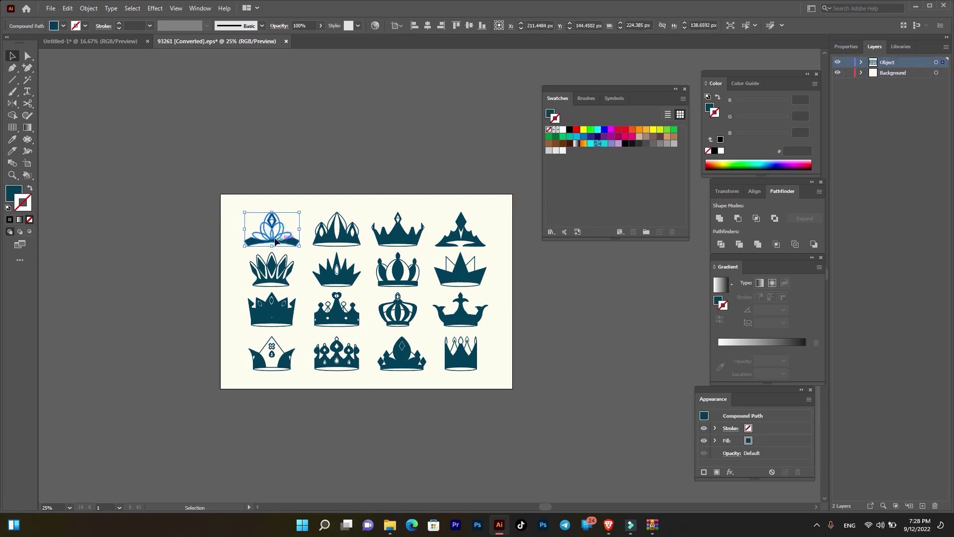
{"action": "left_click_drag", "start_coordinate": [280, 240], "coordinate": [149, 180]}
{"action": "left_click", "coordinate": [63, 25]}
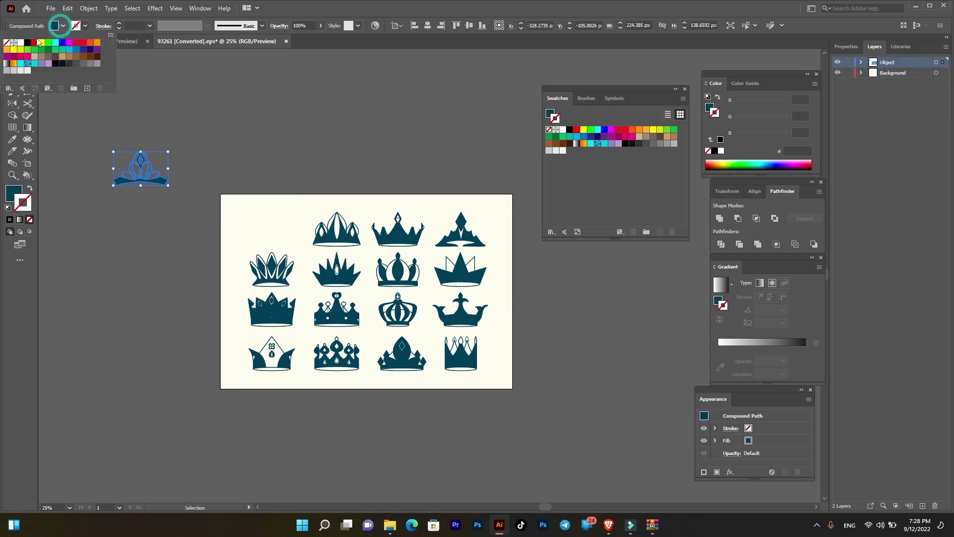
{"action": "left_click", "coordinate": [25, 42]}
{"action": "left_click", "coordinate": [196, 161]}
{"action": "mouse_move", "coordinate": [152, 166]}
{"action": "left_mouse_down"}
{"action": "mouse_move", "coordinate": [263, 92]}
{"action": "mouse_move", "coordinate": [350, 91]}
{"action": "mouse_move", "coordinate": [398, 133]}
{"action": "mouse_move", "coordinate": [350, 118]}
{"action": "left_mouse_up"}
{"action": "left_click", "coordinate": [405, 149]}
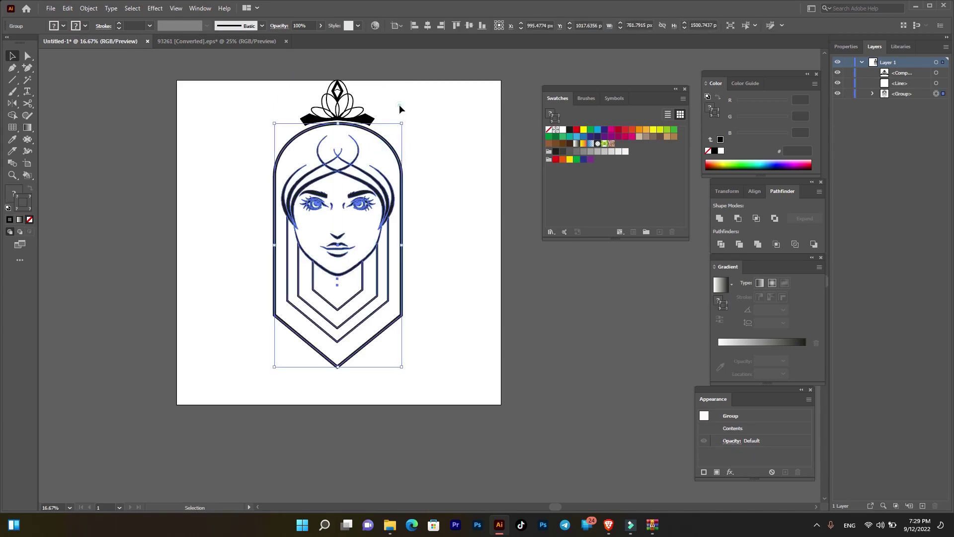
Step: Centre the crown horizontally over the face and shift both slightly down
{"action": "left_click_drag", "start_coordinate": [396, 90], "coordinate": [370, 127]}
{"action": "left_click", "coordinate": [427, 26]}
{"action": "left_click", "coordinate": [439, 114]}
{"action": "mouse_move", "coordinate": [390, 97]}
{"action": "left_mouse_down"}
{"action": "mouse_move", "coordinate": [368, 129]}
{"action": "mouse_move", "coordinate": [373, 139]}
{"action": "left_mouse_up"}
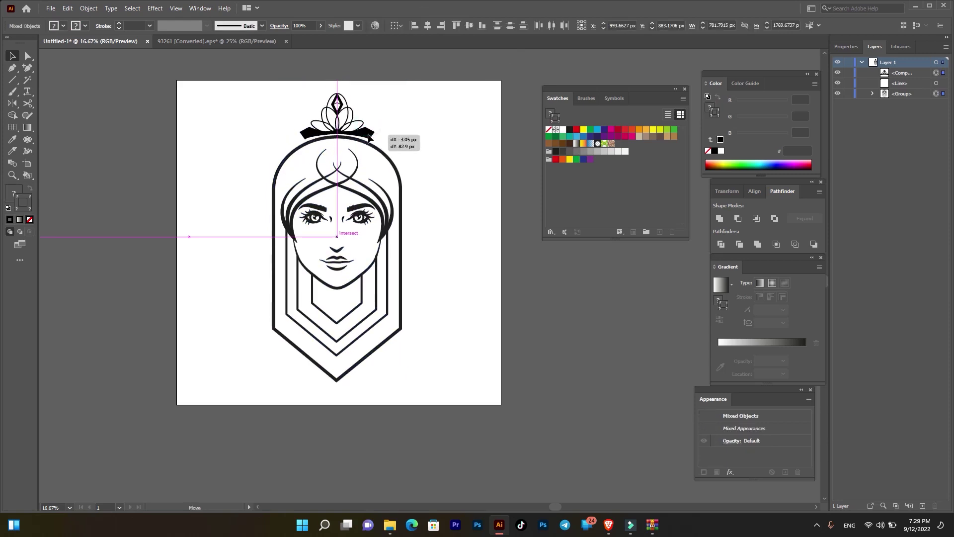
{"action": "left_click", "coordinate": [441, 144]}
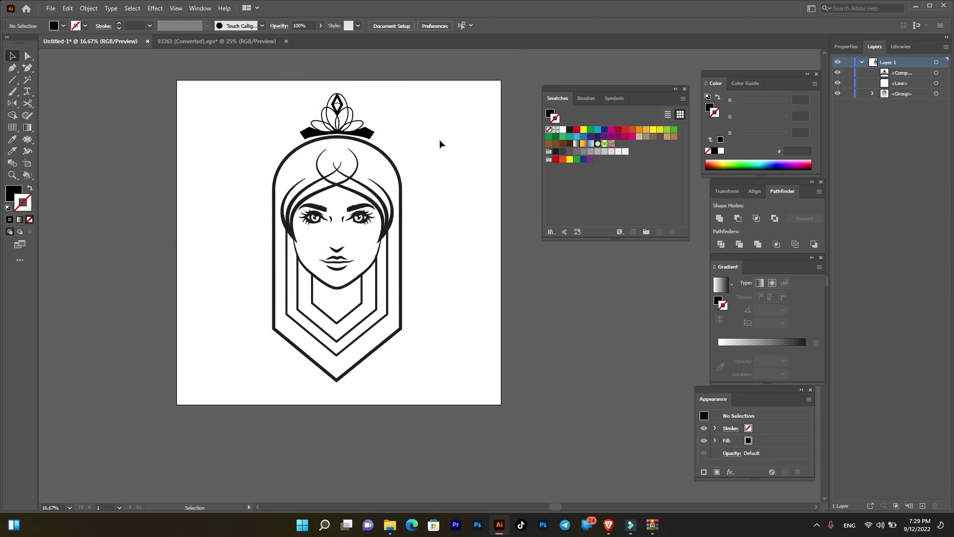
Step: Scale the crown and face down proportionally and group them into one object
{"action": "mouse_move", "coordinate": [415, 98]}
{"action": "left_mouse_down"}
{"action": "mouse_move", "coordinate": [381, 124]}
{"action": "mouse_move", "coordinate": [392, 108]}
{"action": "left_mouse_up"}
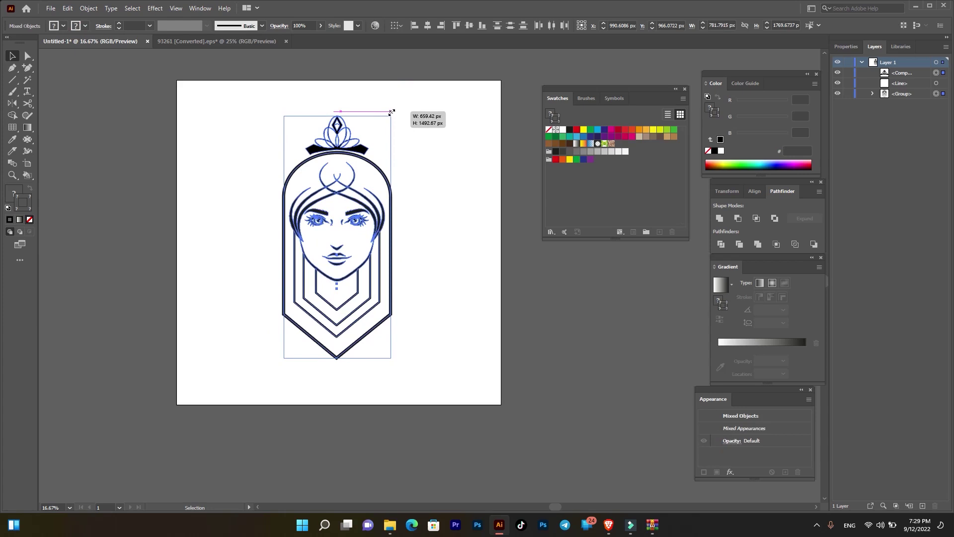
{"action": "mouse_move", "coordinate": [392, 109]}
{"action": "left_mouse_down"}
{"action": "mouse_move", "coordinate": [390, 122]}
{"action": "mouse_move", "coordinate": [349, 137]}
{"action": "left_mouse_up"}
{"action": "left_click", "coordinate": [471, 158]}
{"action": "scroll", "coordinate": [430, 271], "scroll_direction": "down", "scroll_amount": 1}
{"action": "right_click", "coordinate": [348, 137]}
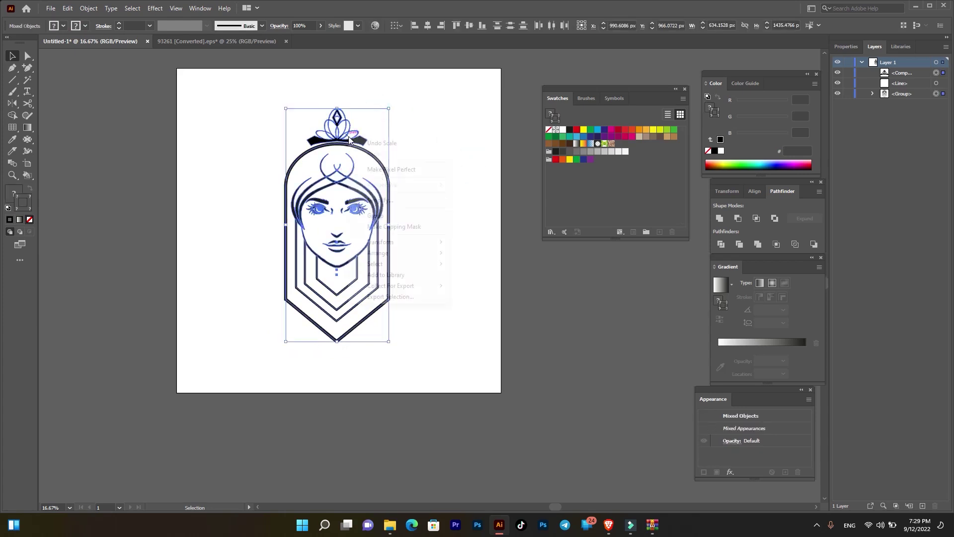
{"action": "left_click", "coordinate": [372, 216]}
{"action": "left_click", "coordinate": [27, 91]}
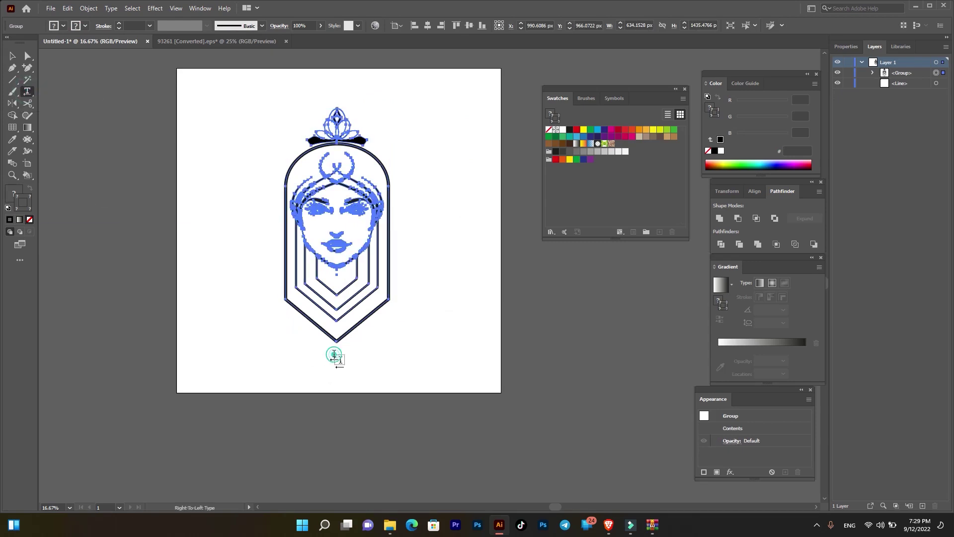
Step: Type 'LOGO TITLE' below the logo and enlarge the text
{"action": "left_click", "coordinate": [330, 355]}
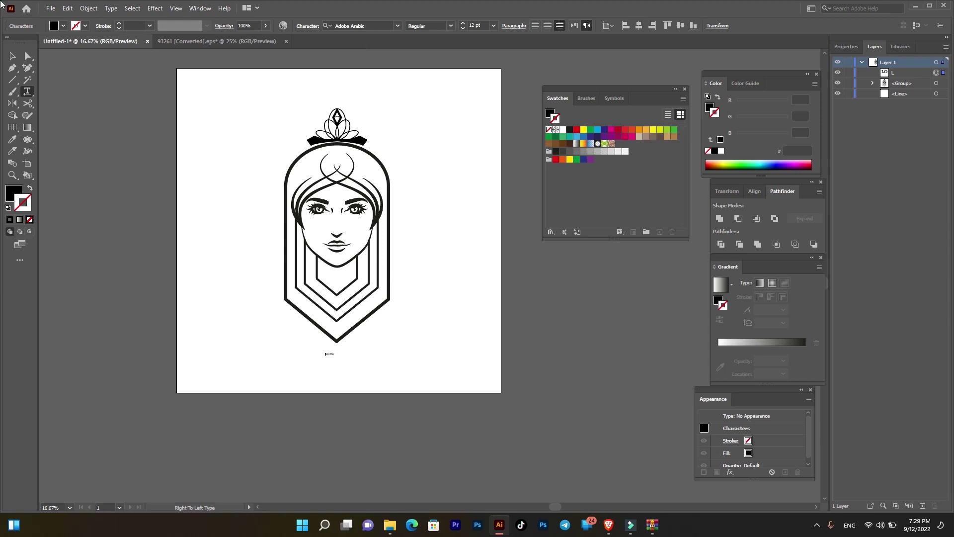
{"action": "left_click", "coordinate": [12, 55]}
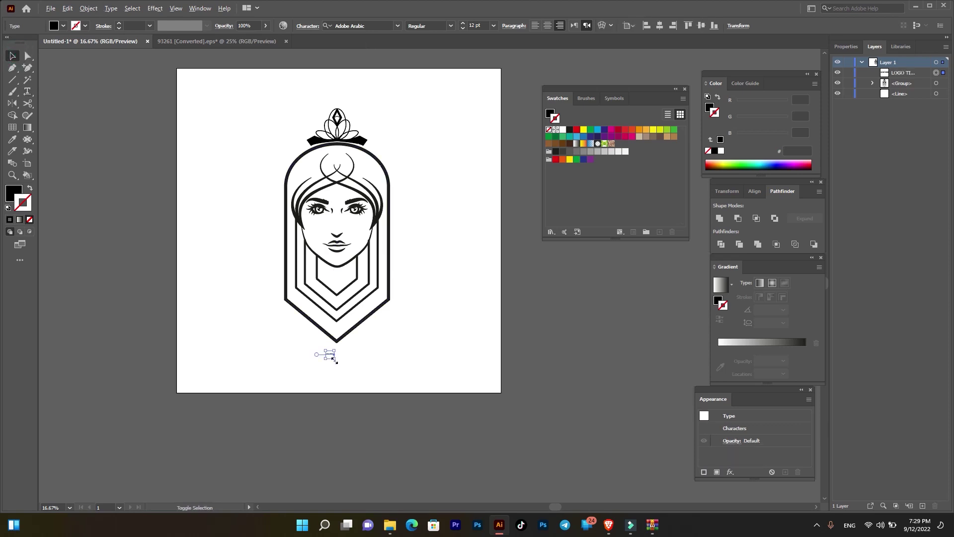
{"action": "left_click_drag", "start_coordinate": [335, 358], "coordinate": [370, 366]}
{"action": "left_click", "coordinate": [449, 318]}
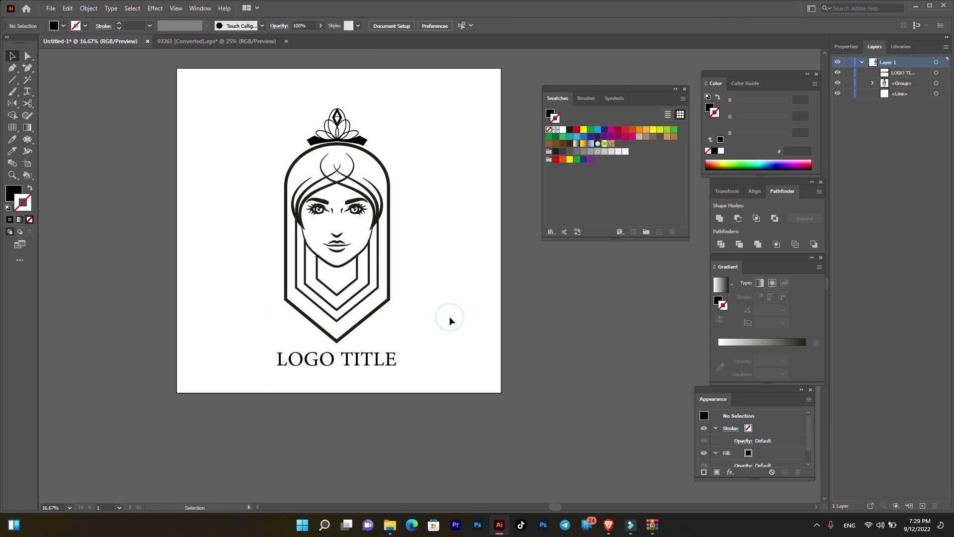
Step: Centre the LOGO TITLE text horizontally under the crowned portrait
{"action": "left_click_drag", "start_coordinate": [431, 297], "coordinate": [372, 359]}
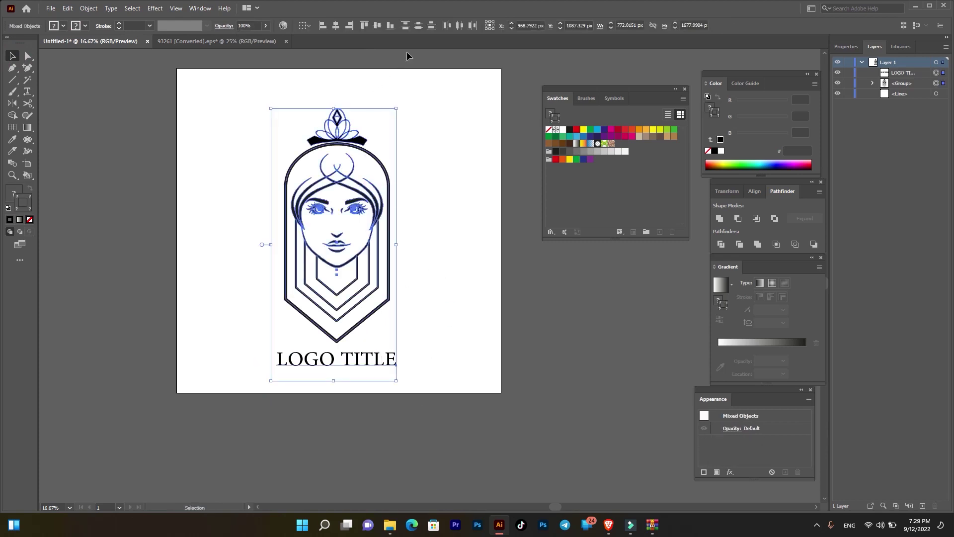
{"action": "left_click", "coordinate": [336, 25]}
{"action": "left_click", "coordinate": [462, 257]}
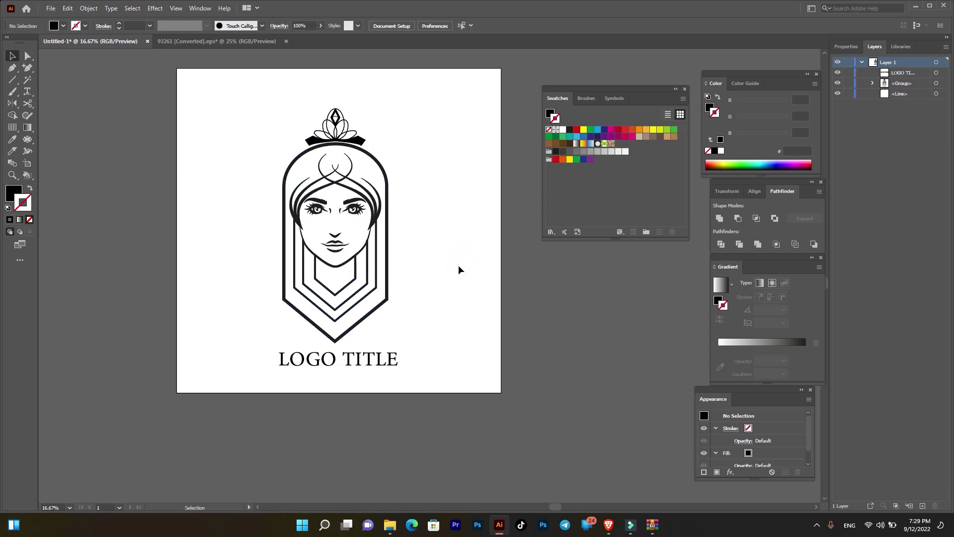
{"action": "scroll", "coordinate": [378, 280], "scroll_direction": "up", "scroll_amount": 2}
{"action": "scroll", "coordinate": [378, 280], "scroll_direction": "down", "scroll_amount": 2}
{"action": "scroll", "coordinate": [378, 279], "scroll_direction": "down", "scroll_amount": 2}
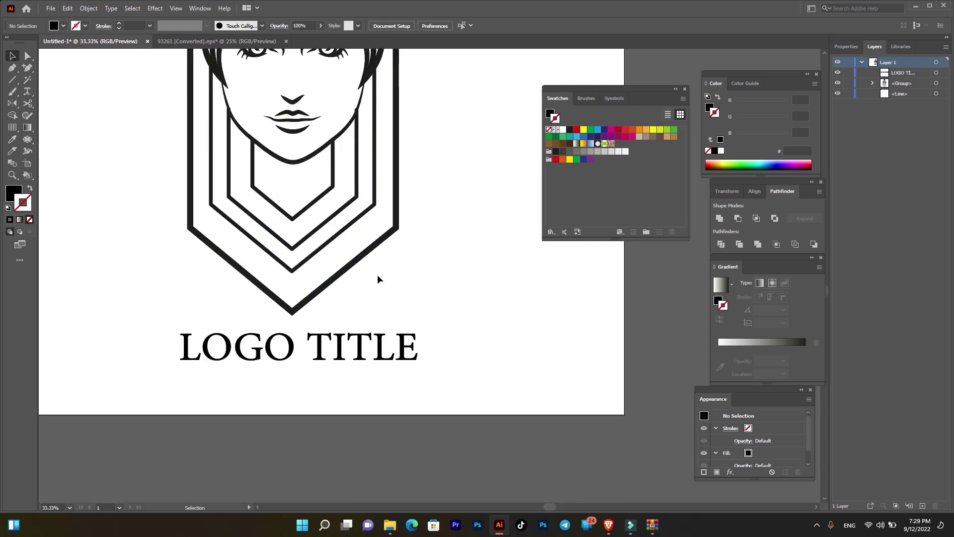
{"action": "scroll", "coordinate": [378, 279], "scroll_direction": "down", "scroll_amount": 3}
{"action": "scroll", "coordinate": [378, 279], "scroll_direction": "up", "scroll_amount": 1}
{"action": "scroll", "coordinate": [378, 280], "scroll_direction": "up", "scroll_amount": 1}
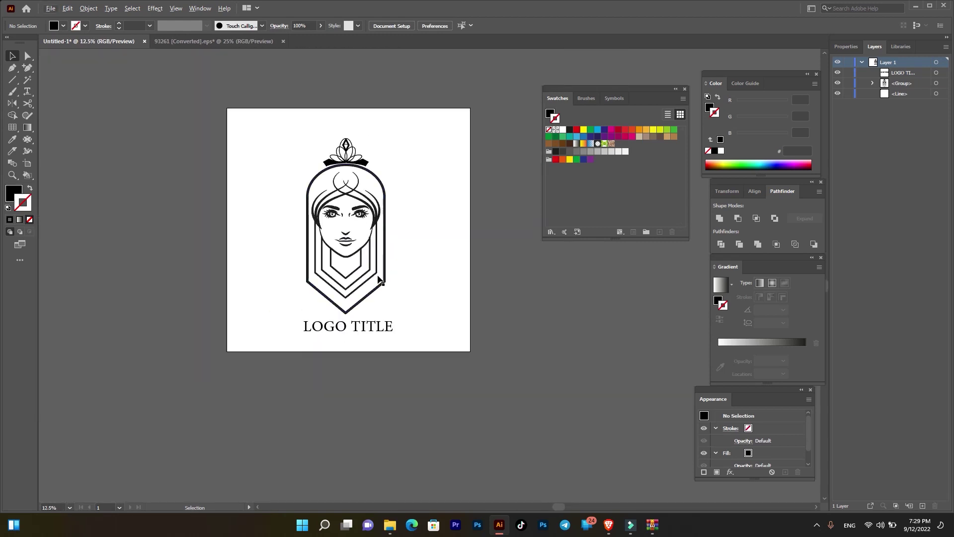